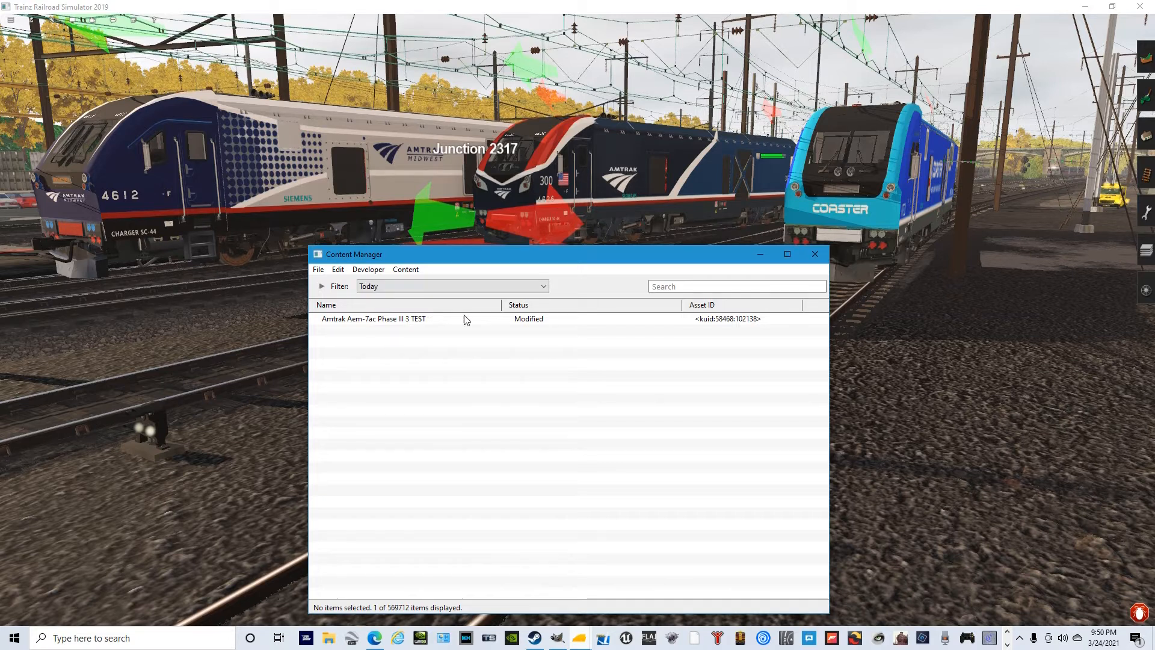
- Clone the "Amtrak Aem-7ac Phase III 3 TEST" asset and dismiss the task report
click(528, 324)
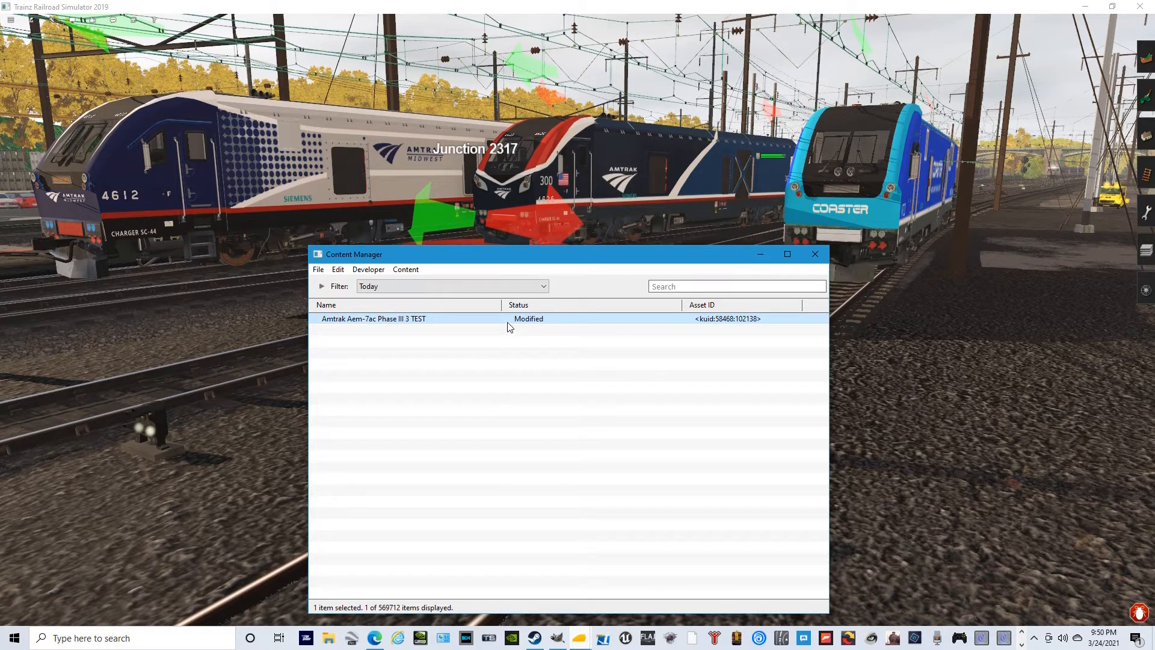
click(403, 270)
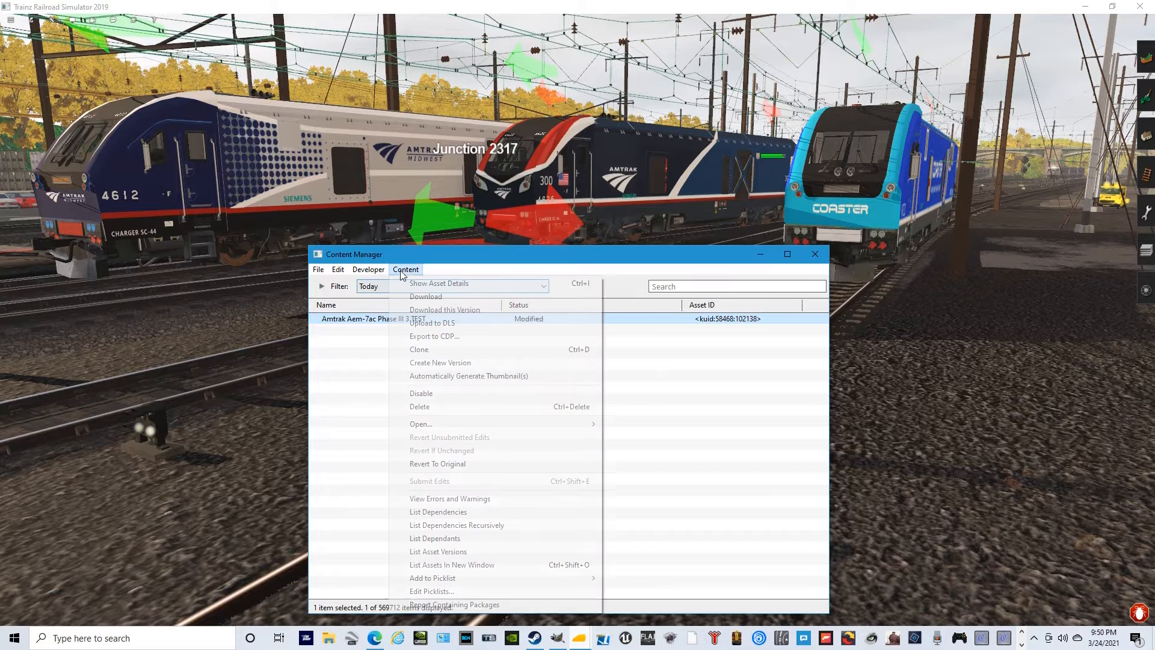
click(429, 350)
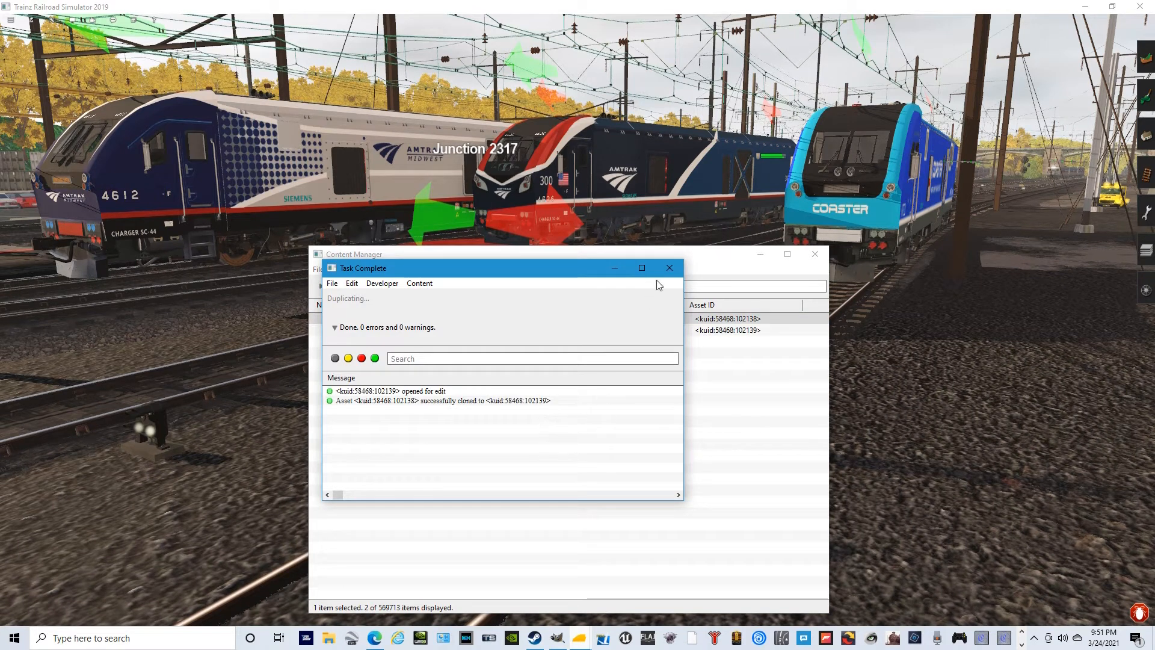
click(669, 268)
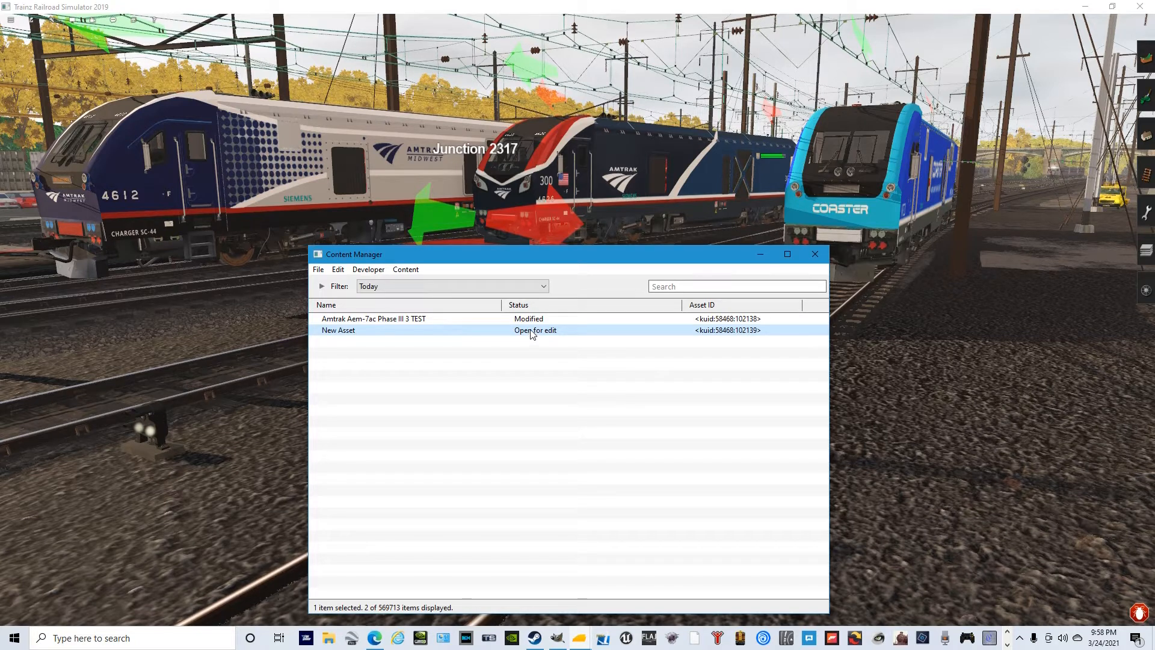
- Show the cloned New Asset's files in Explorer and open its config.txt for editing
right_click(529, 335)
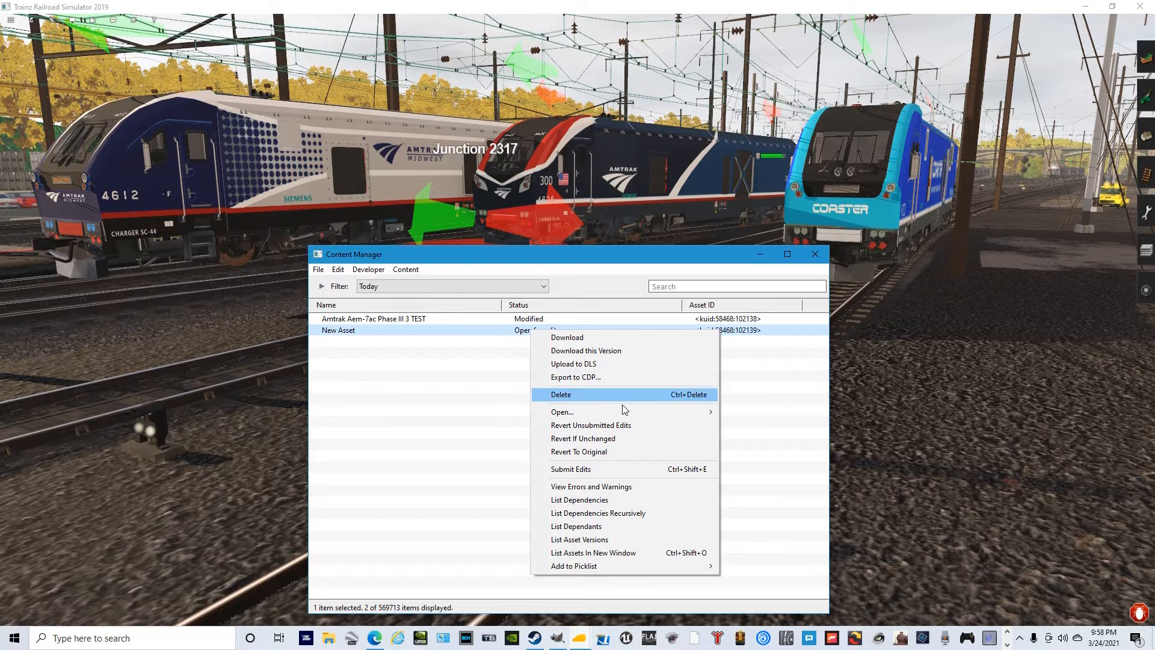
mouse_move(666, 411)
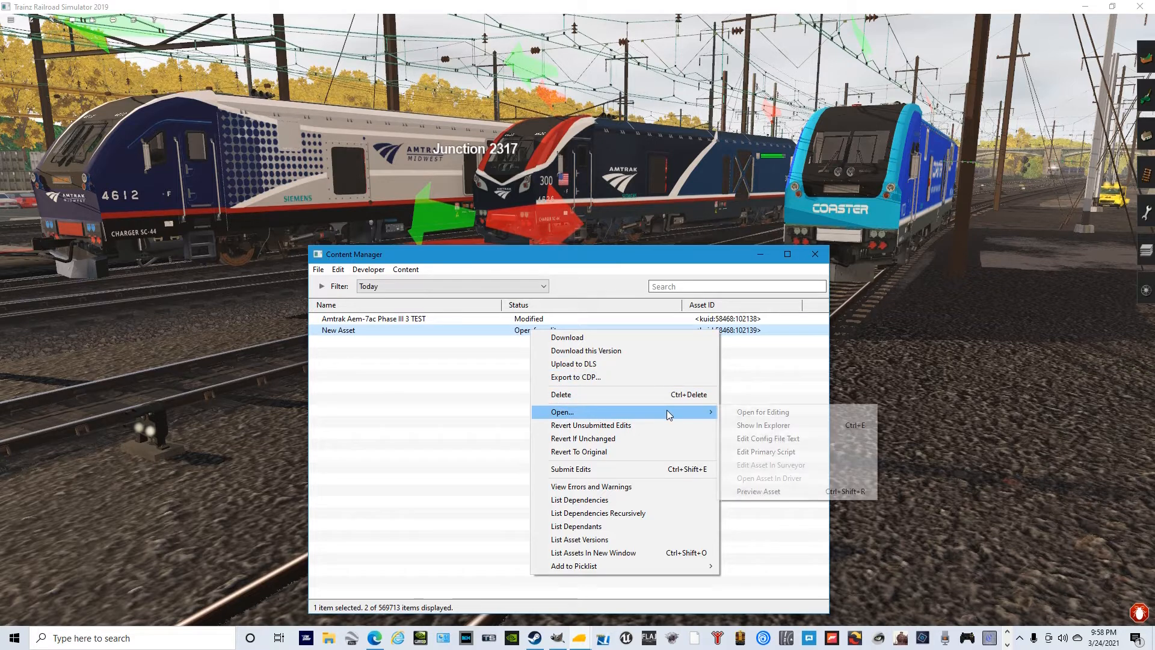
click(777, 428)
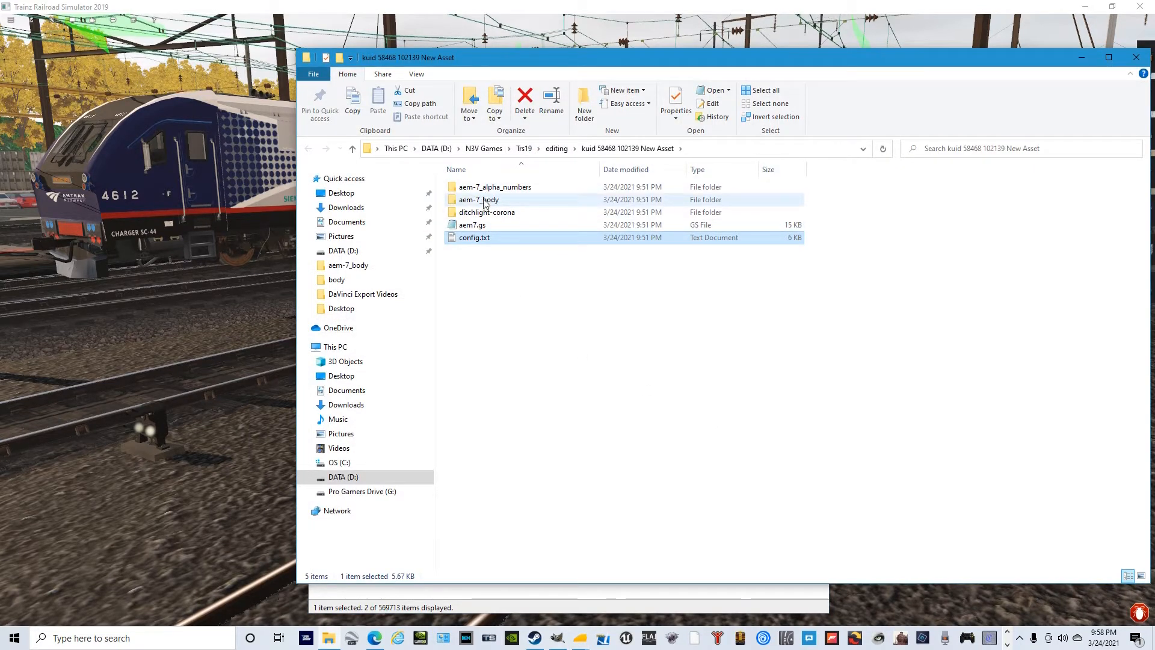
double_click(466, 238)
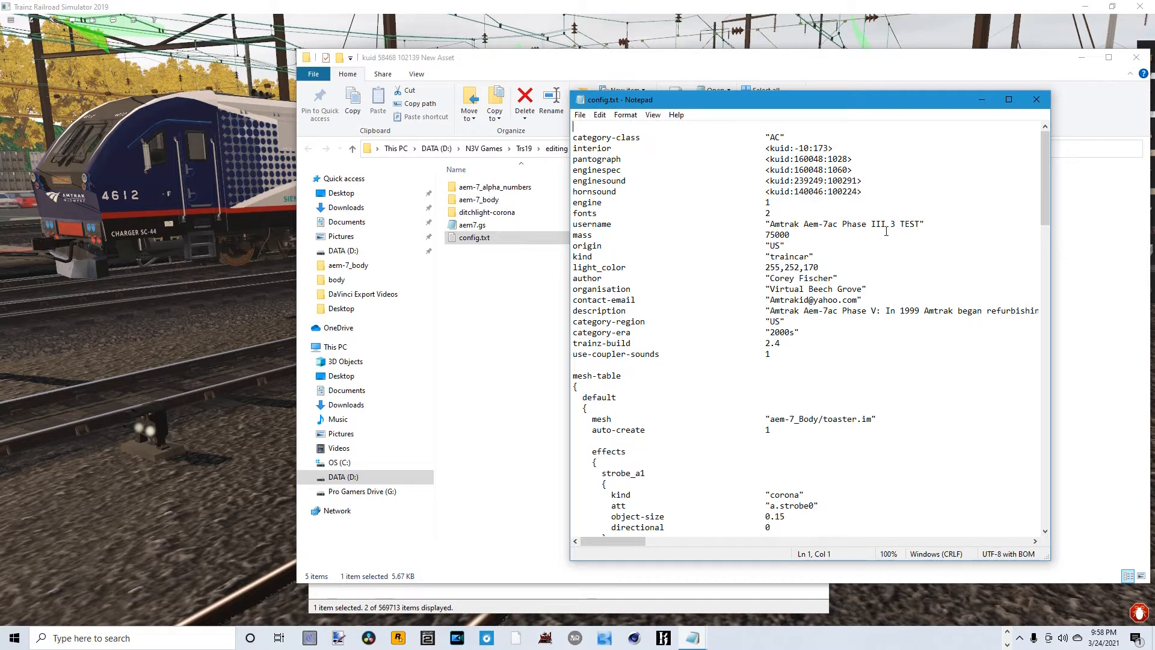
- Set the username in config.txt to "Amtrak Aem-7ac Phase III 3 TEST 2", then save and close the file
click(923, 226)
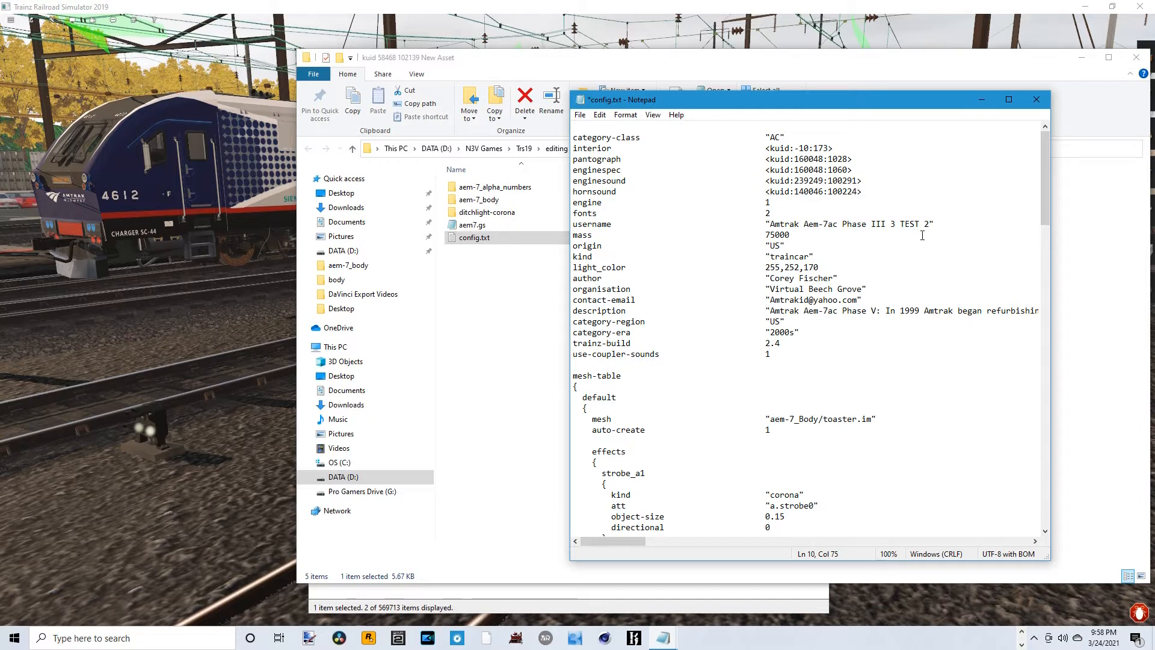
click(759, 598)
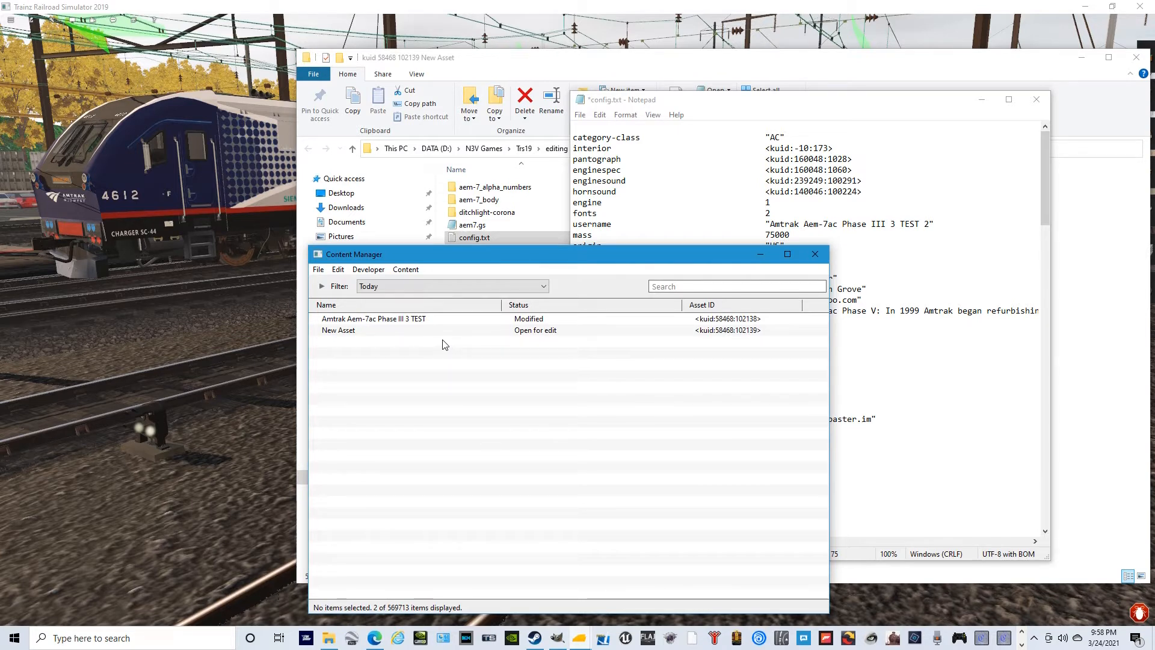
click(876, 261)
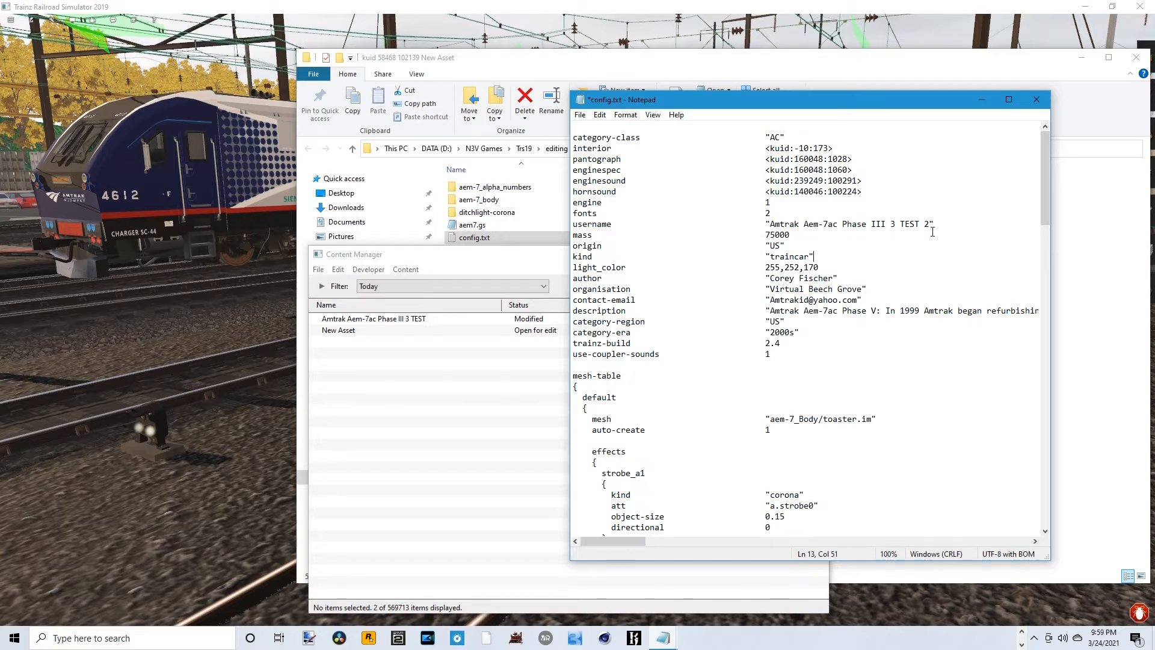
click(579, 115)
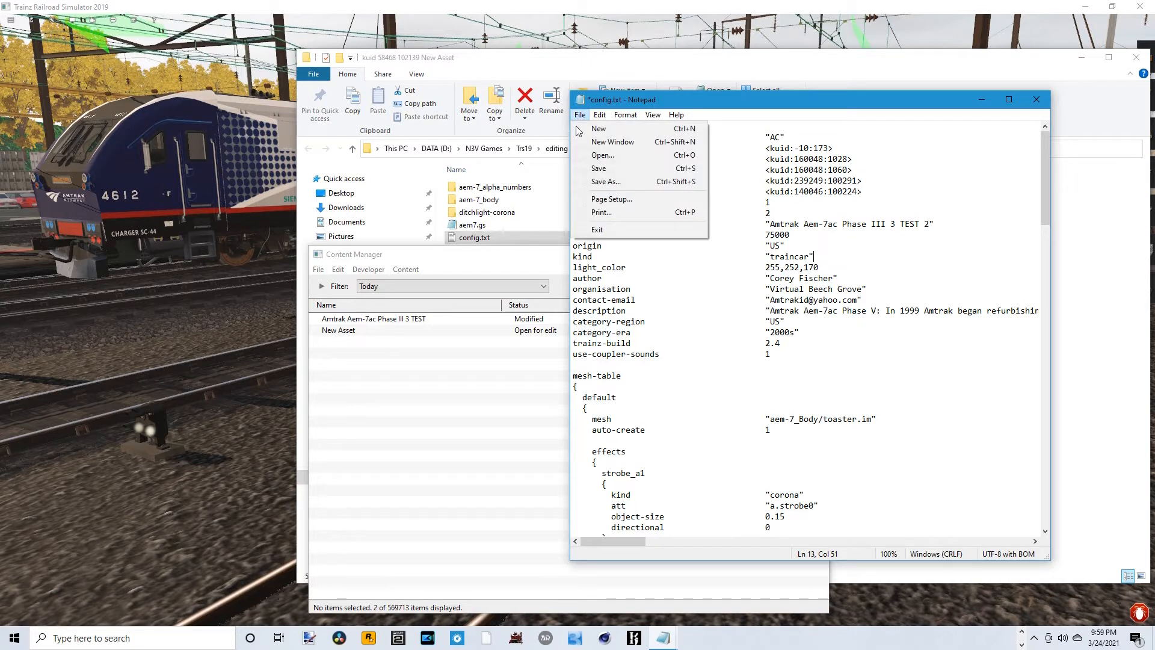
click(603, 172)
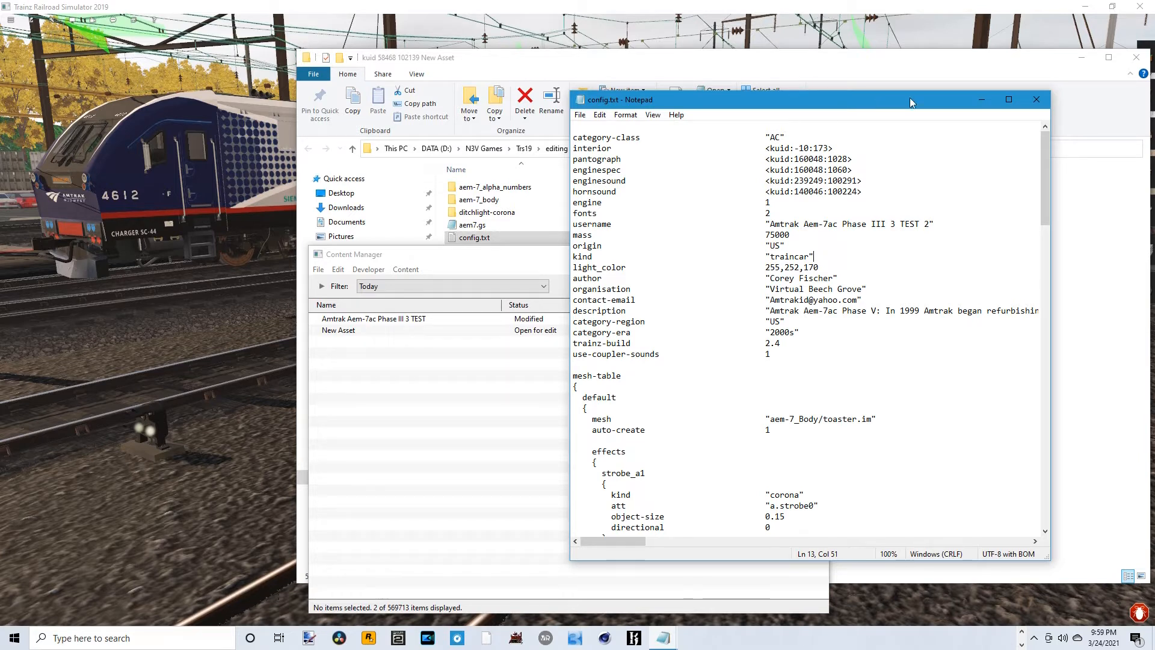
click(1036, 99)
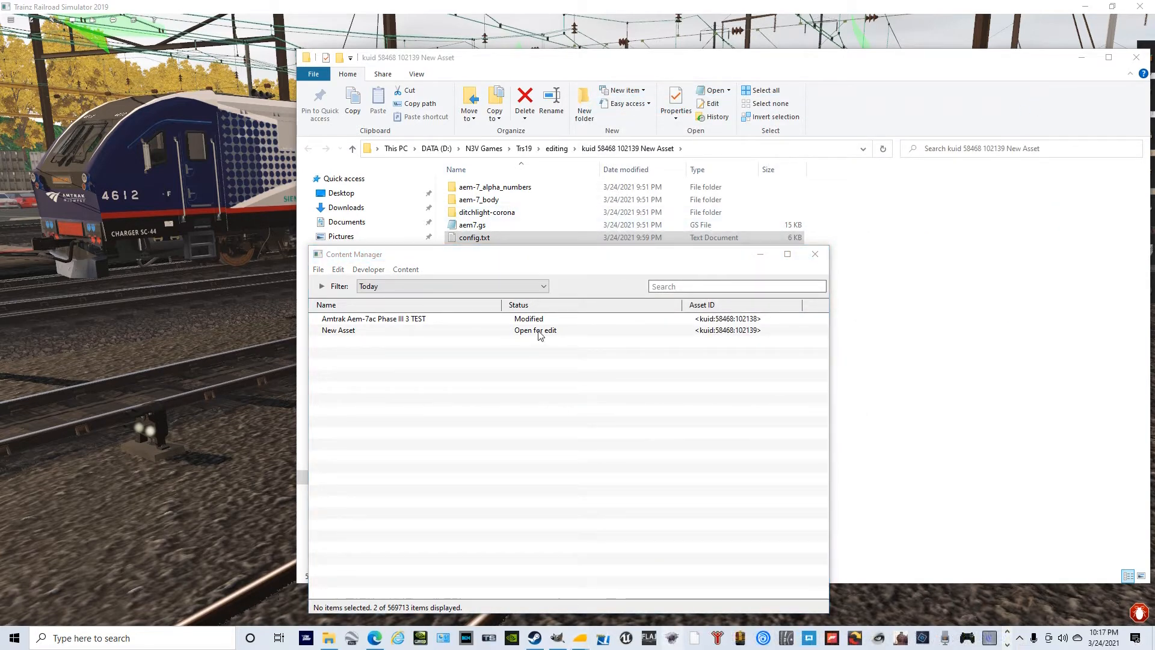
- Delete main.jpg from the cloned asset's aem-7_body folder
click(881, 241)
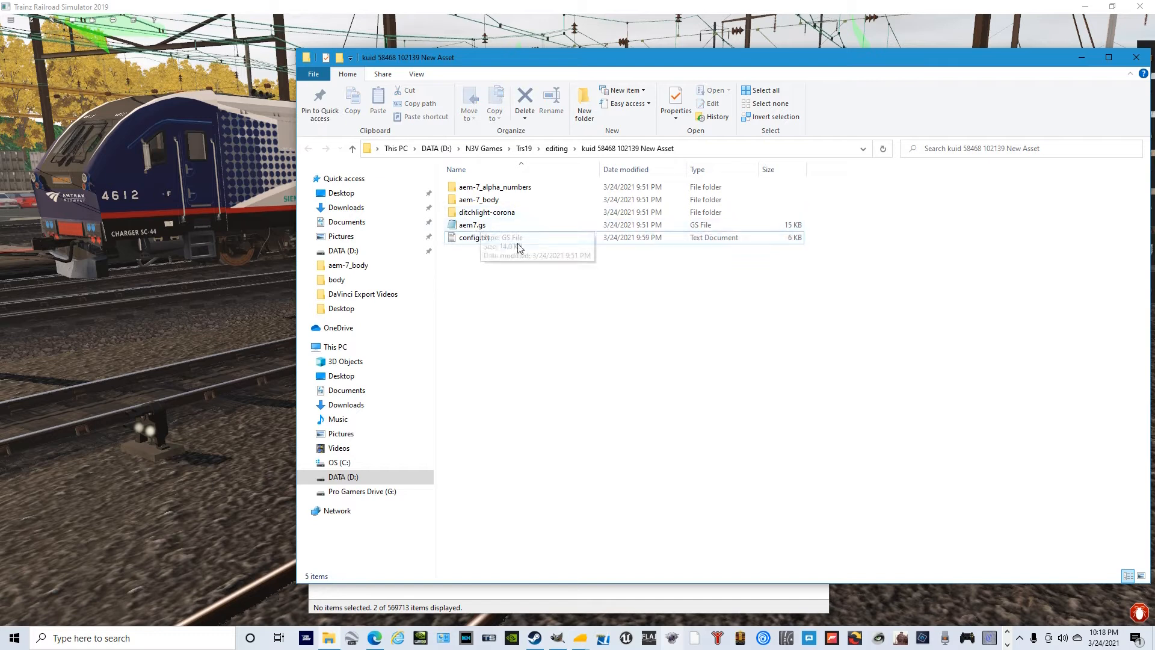
double_click(499, 202)
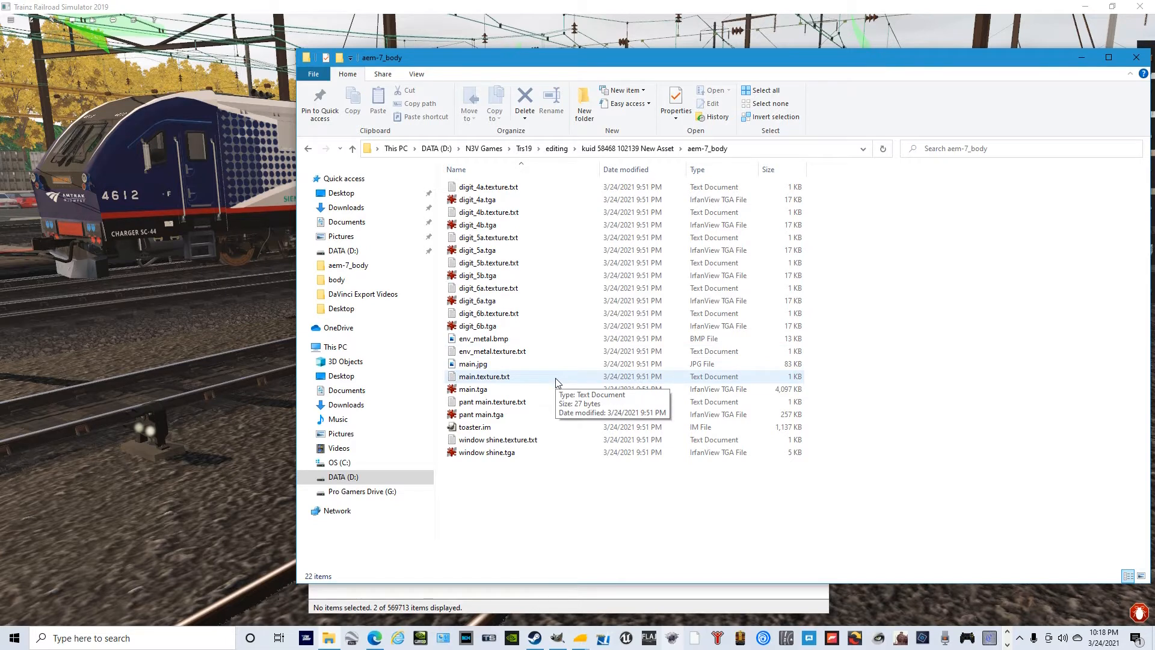
right_click(481, 365)
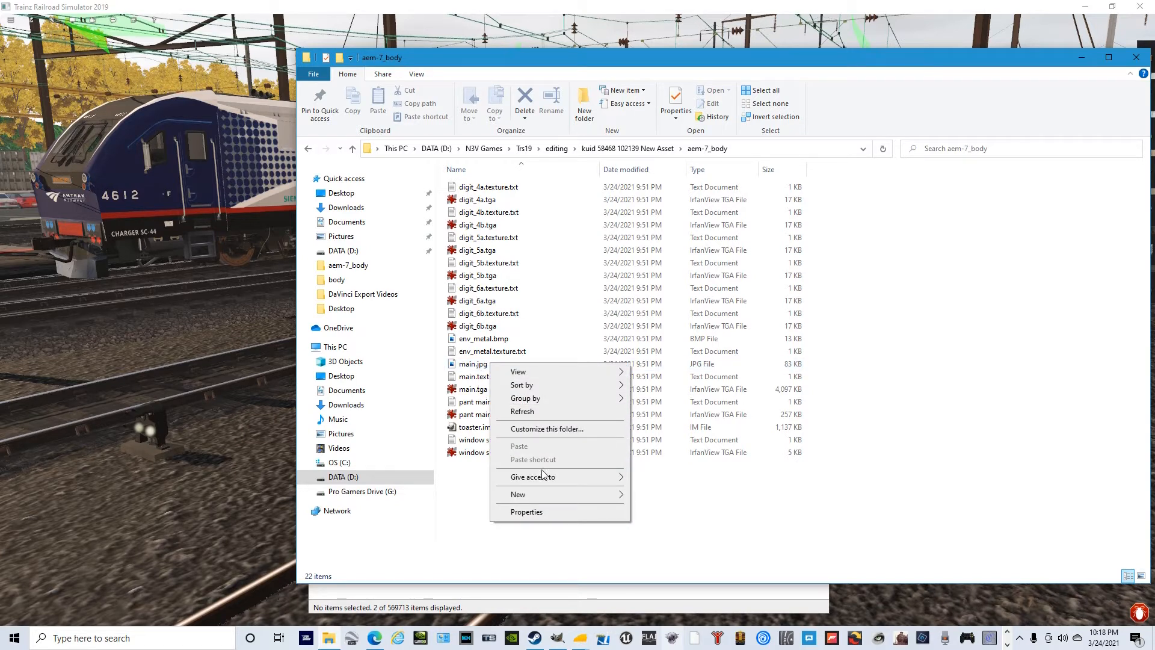
click(481, 364)
right_click(479, 365)
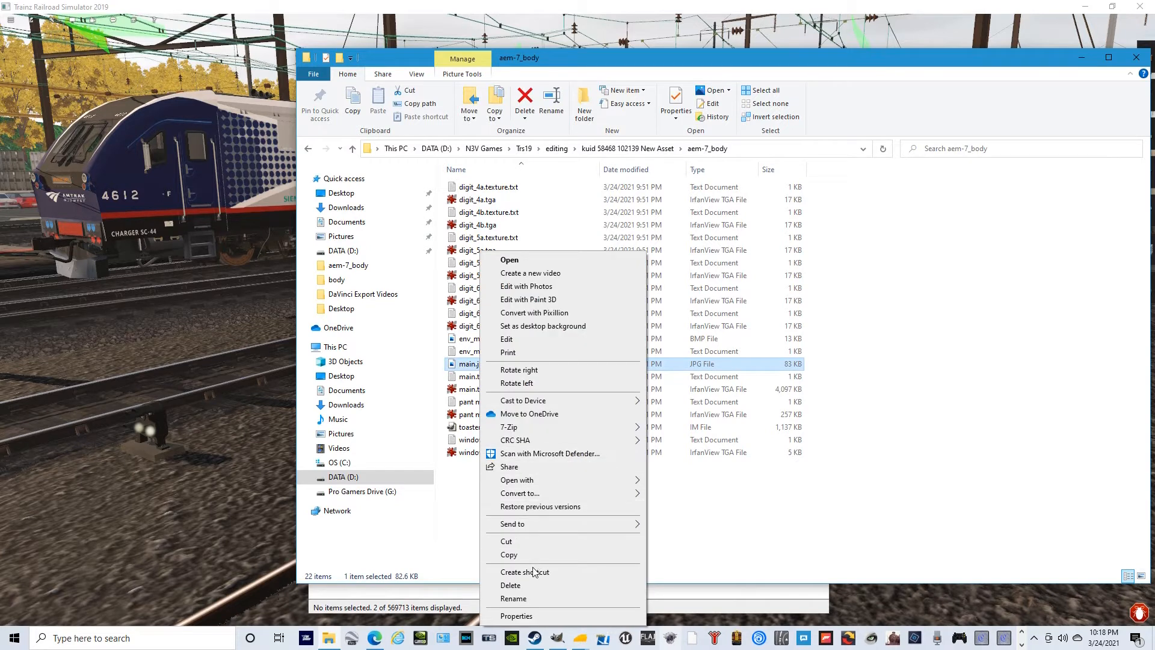
click(510, 585)
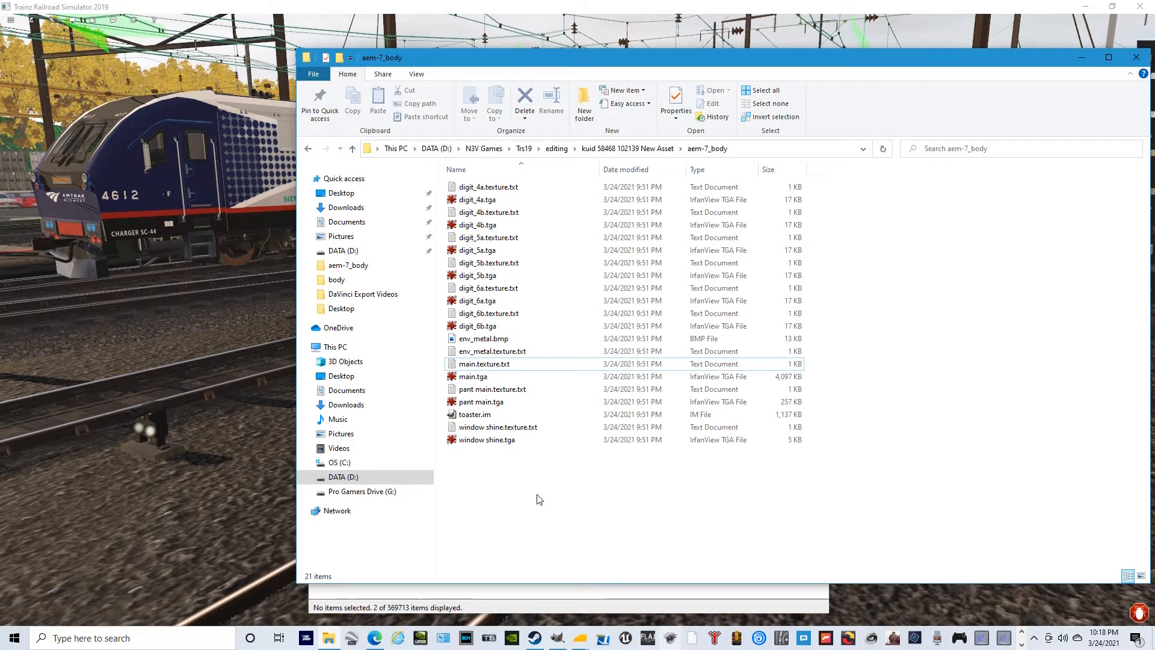
- Open main.tga from the aem-7_body folder in GIMP
click(505, 377)
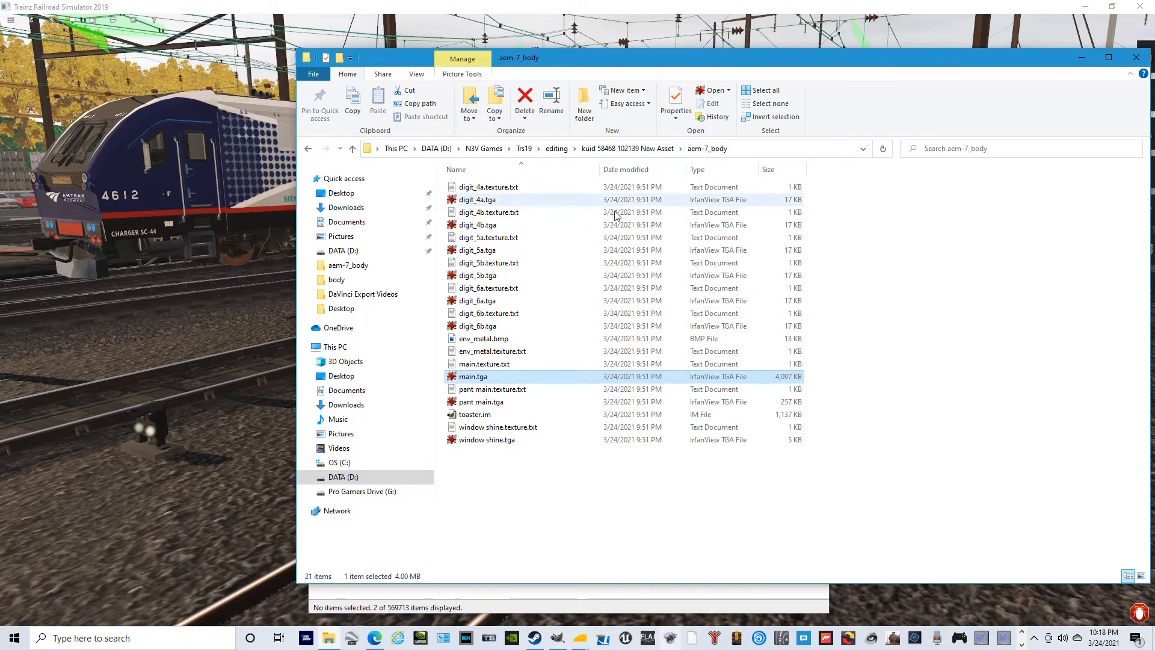
right_click(486, 380)
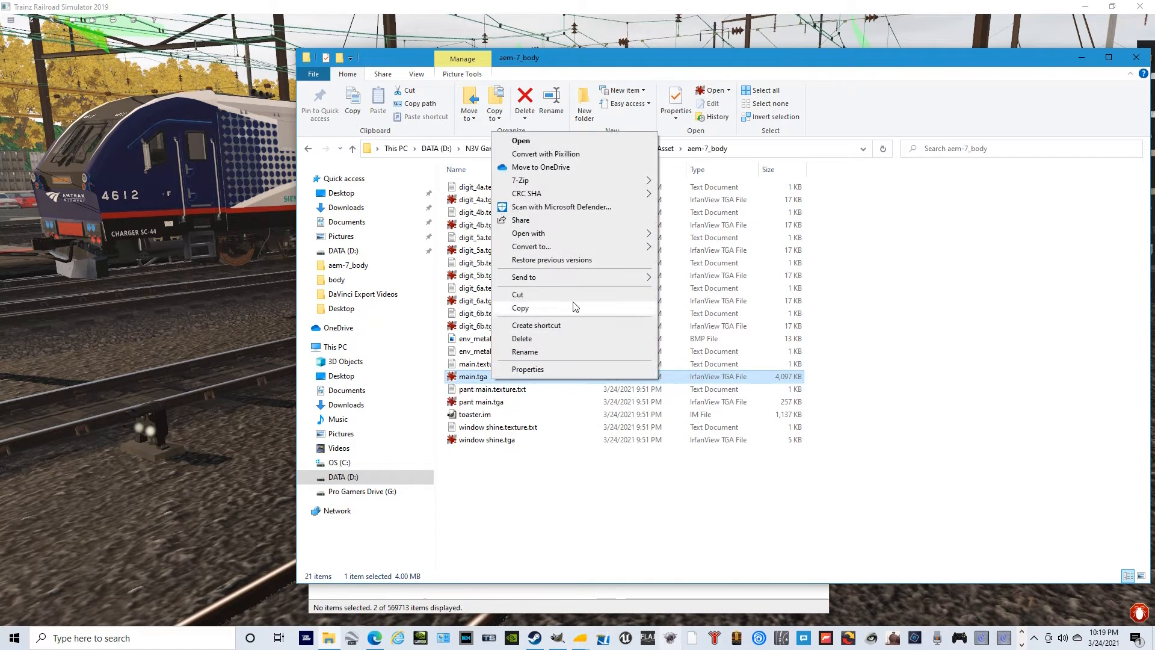
mouse_move(642, 235)
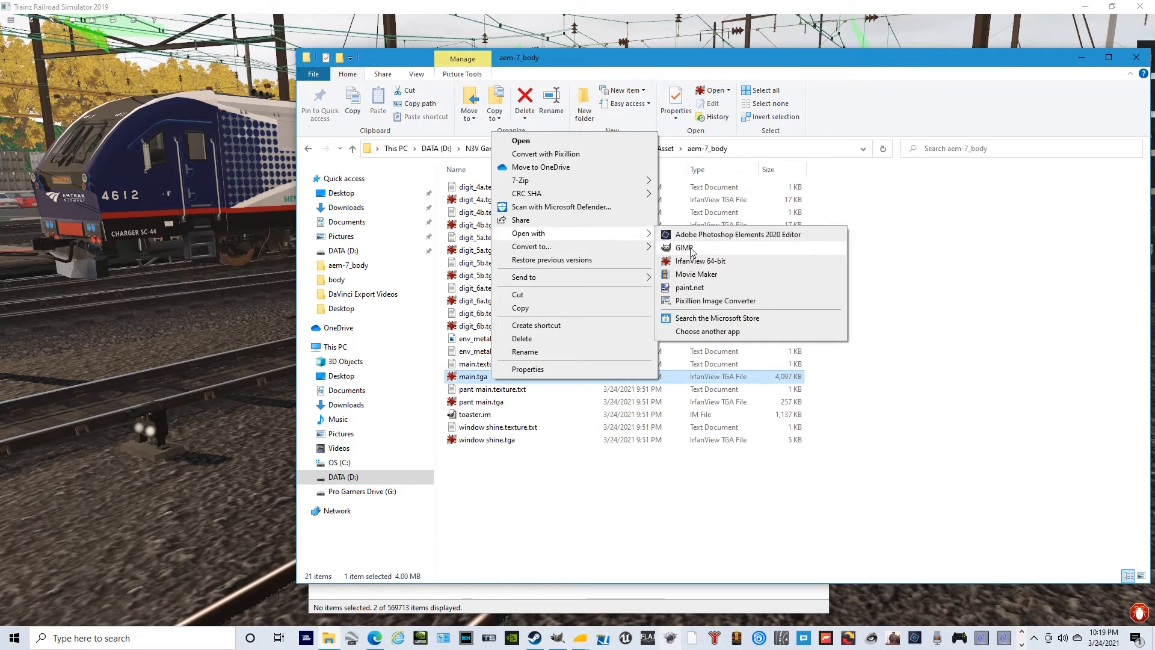
click(690, 249)
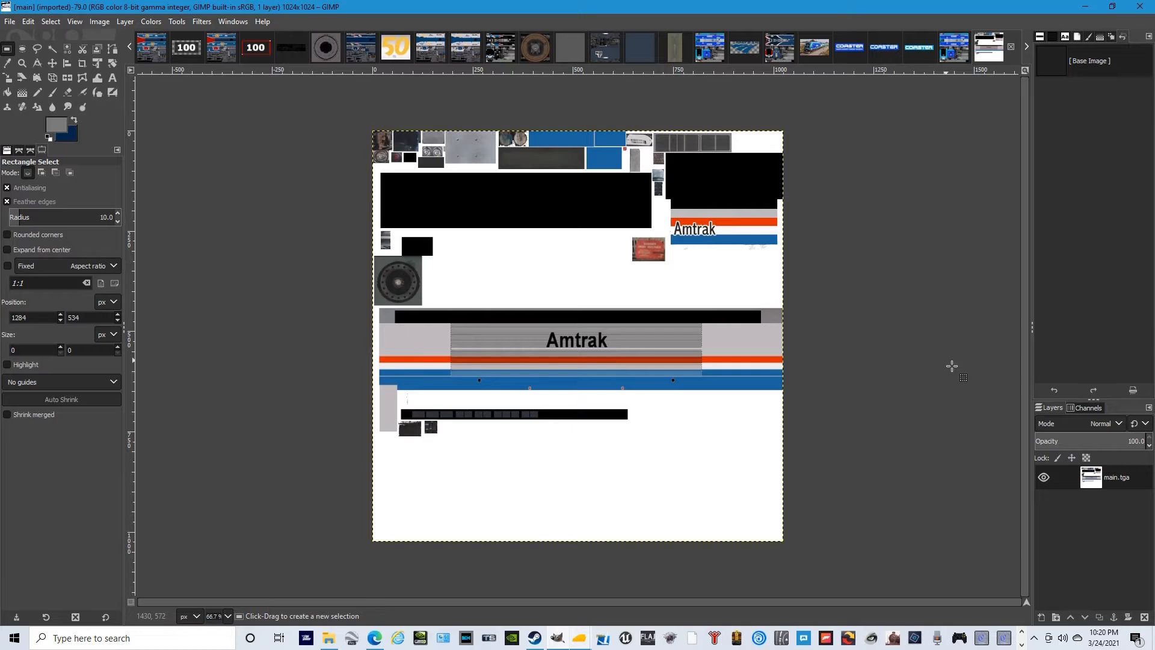
- Bucket-fill the light grey areas of the long Amtrak side, the small Amtrak panel and the narrow block below with the darker foreground grey
click(8, 92)
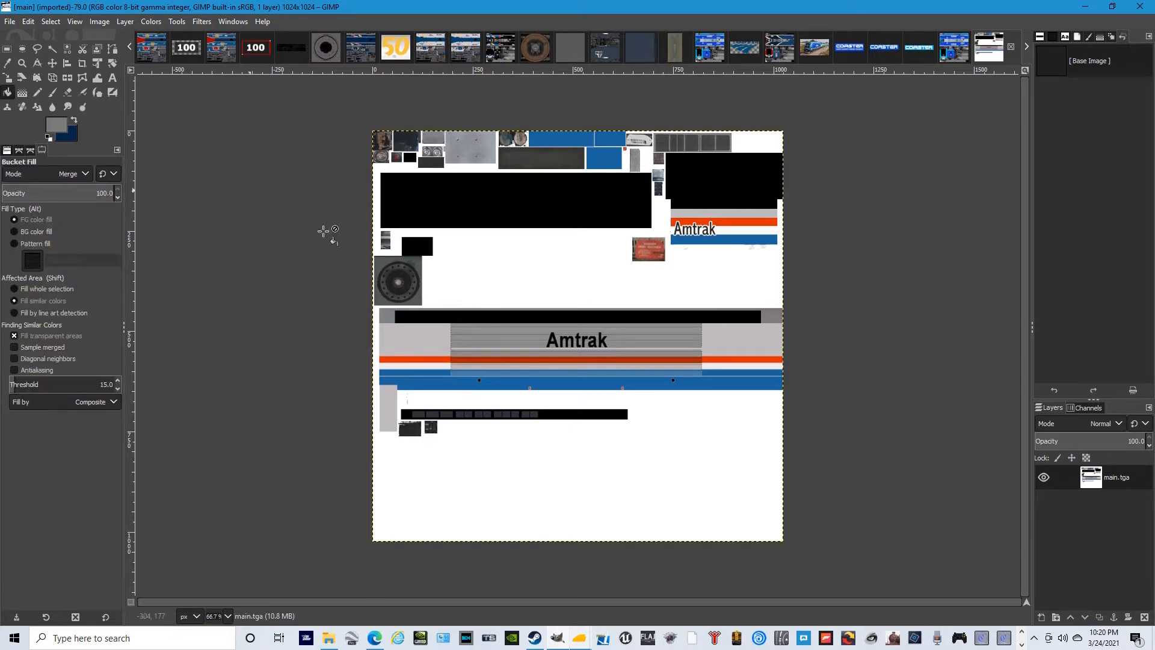
click(735, 343)
click(748, 221)
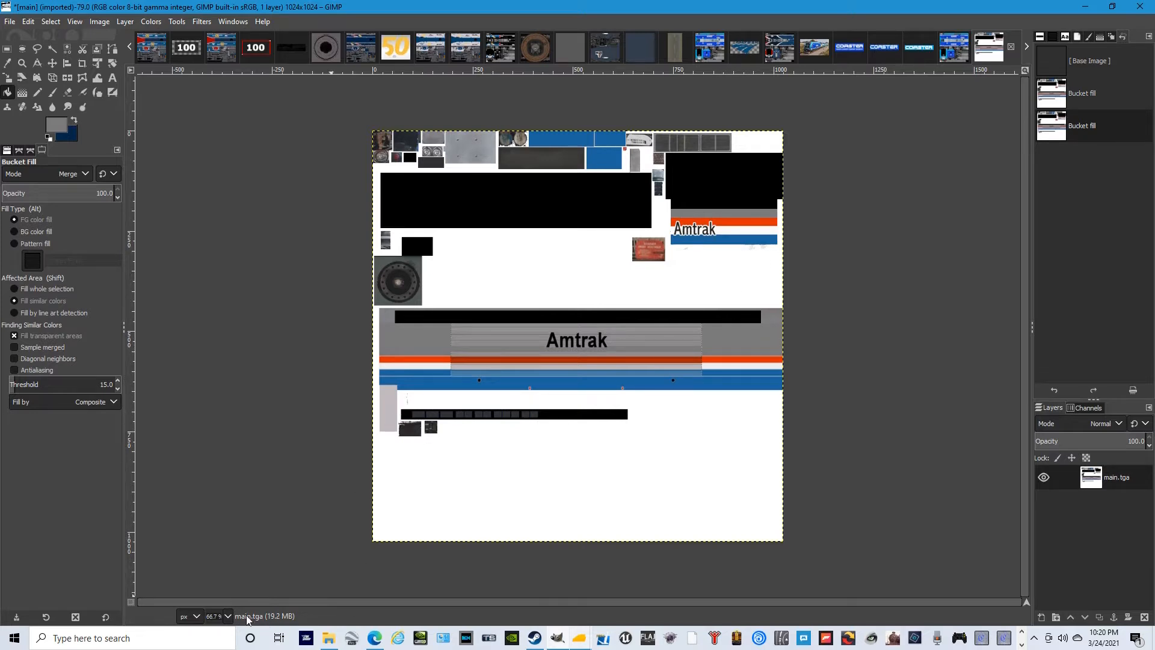
scroll(229, 615, up, 1)
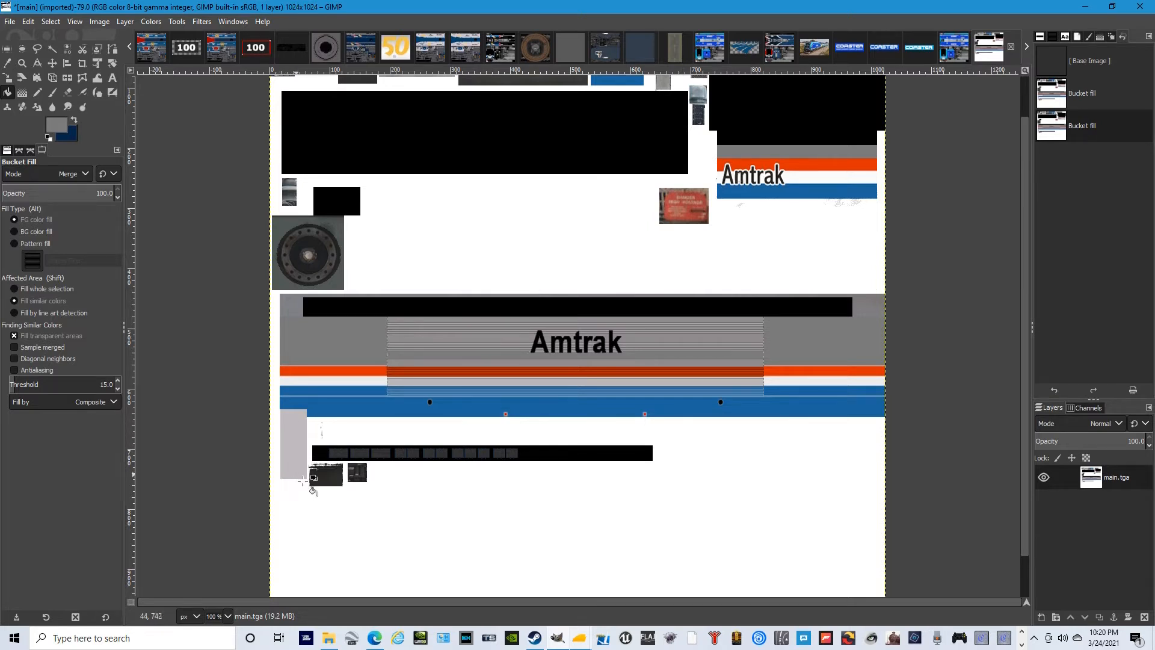
click(299, 434)
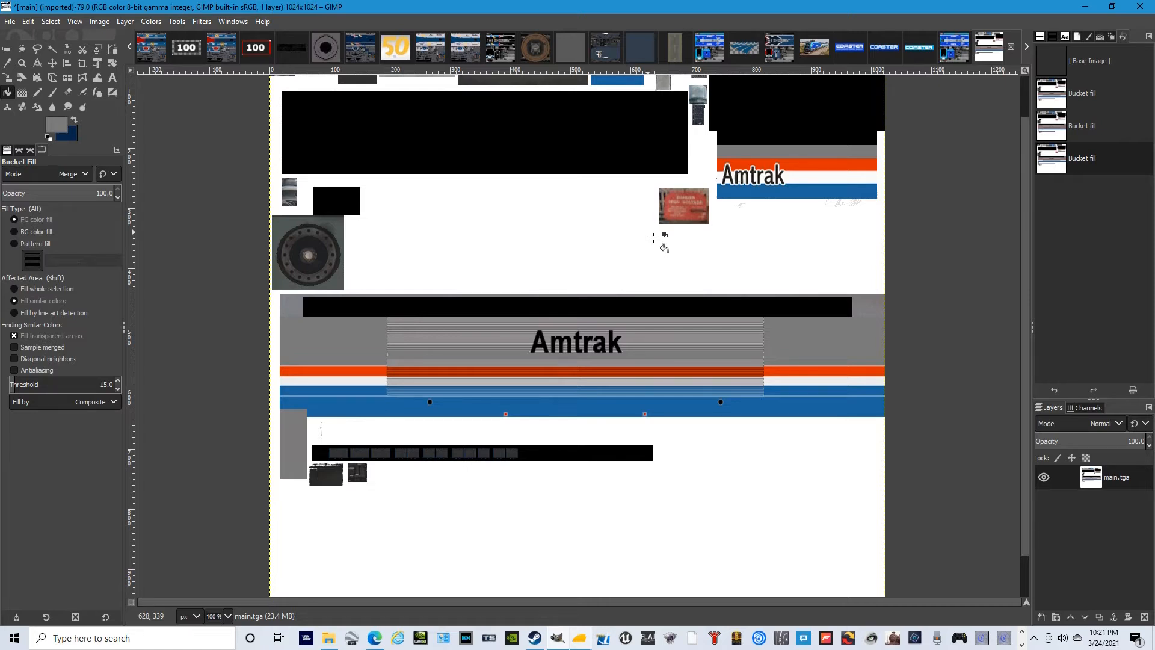
key(r)
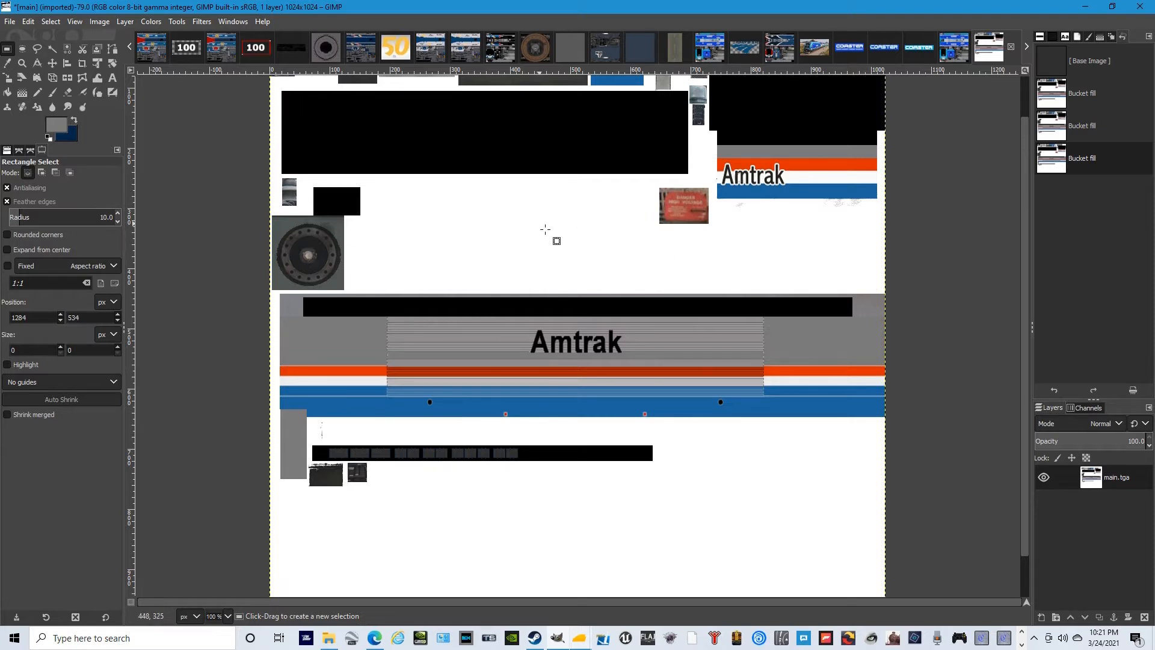
- Start exporting the recoloured texture into the aem-7_body folder and check the existing texture files there
click(10, 22)
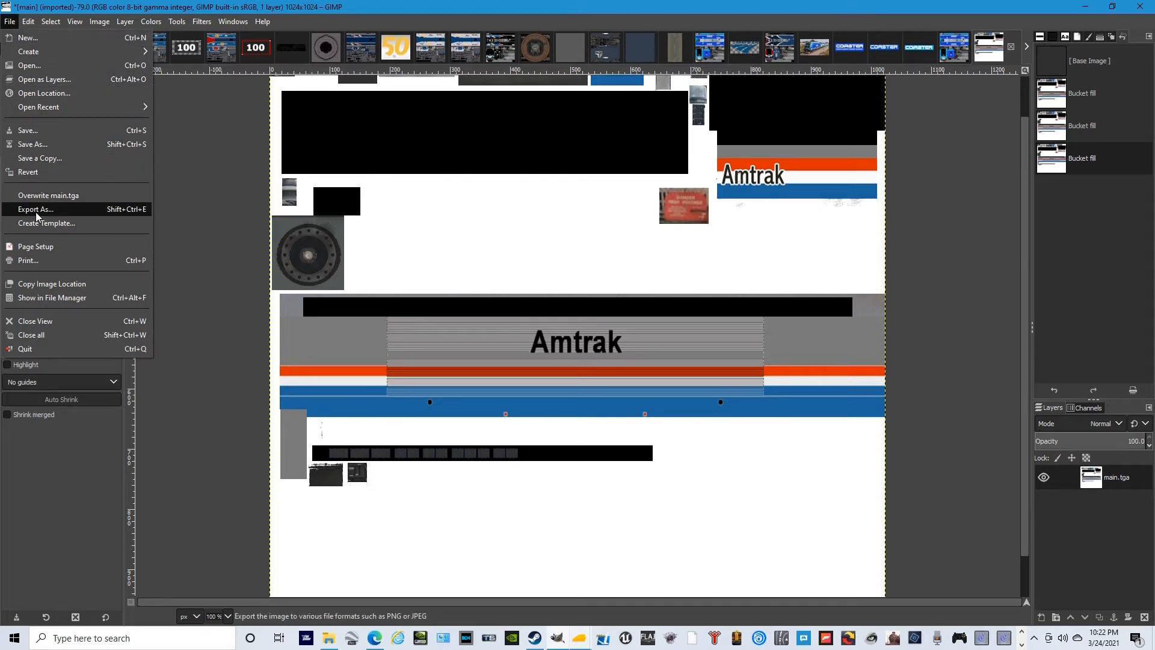
click(51, 211)
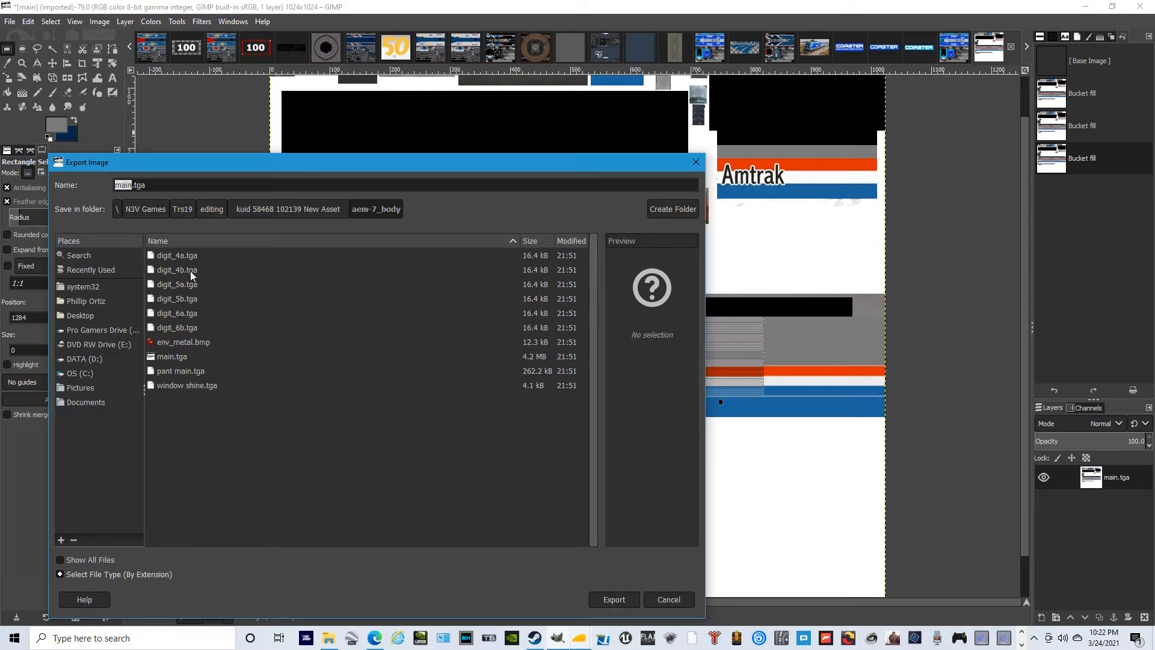
click(329, 638)
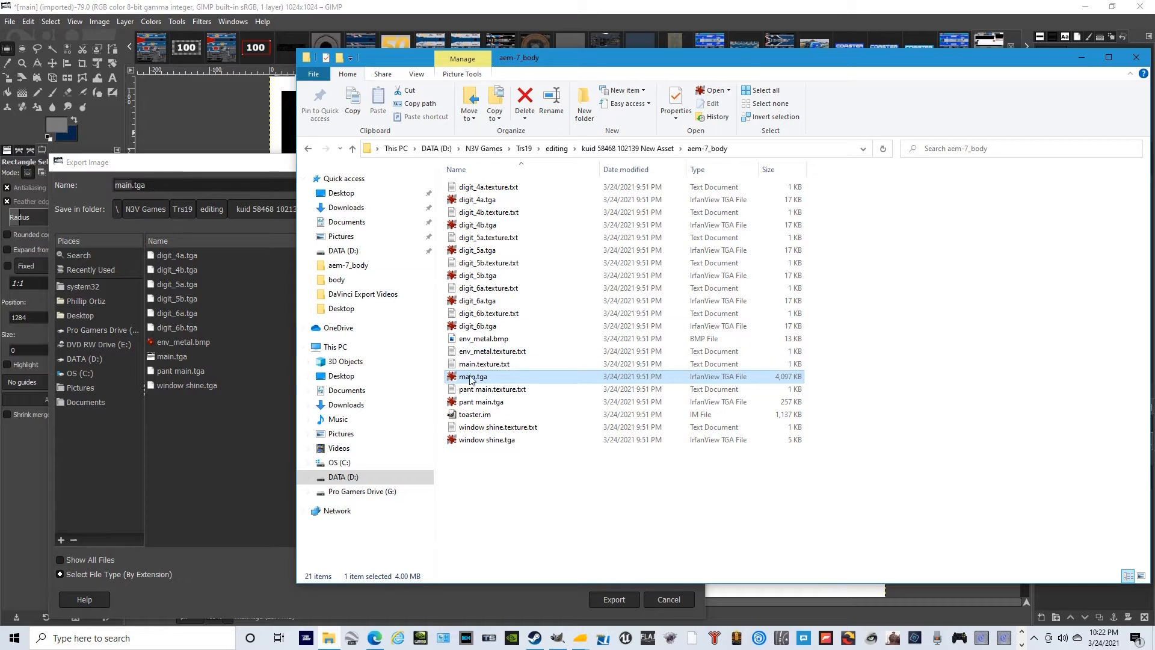
click(104, 172)
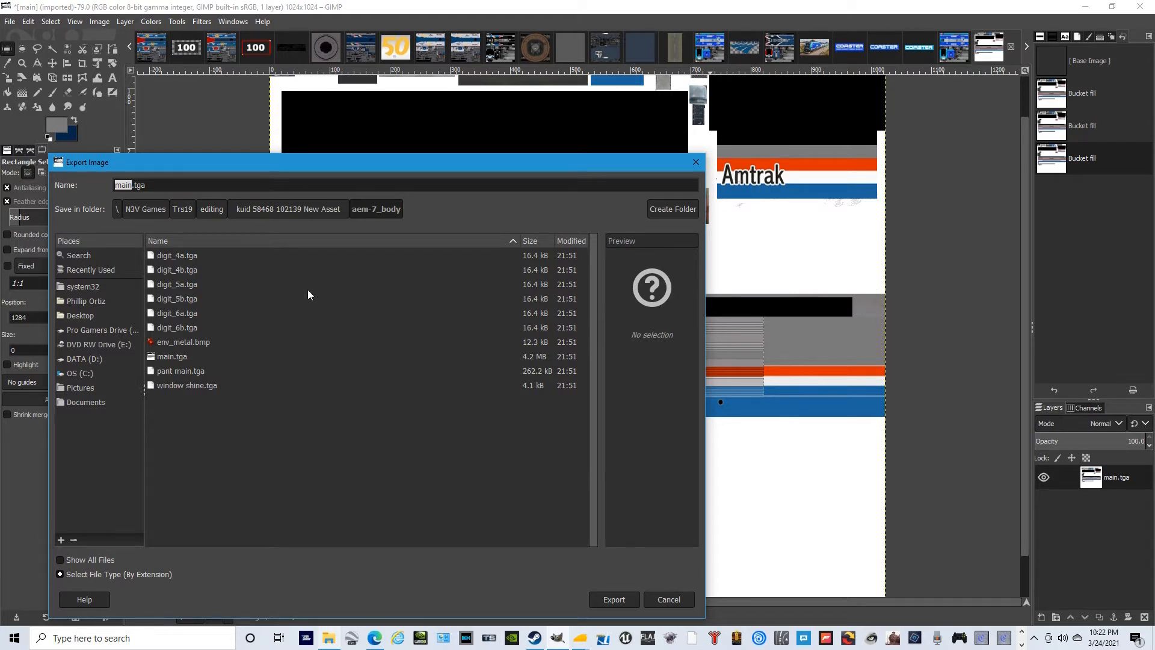
click(184, 190)
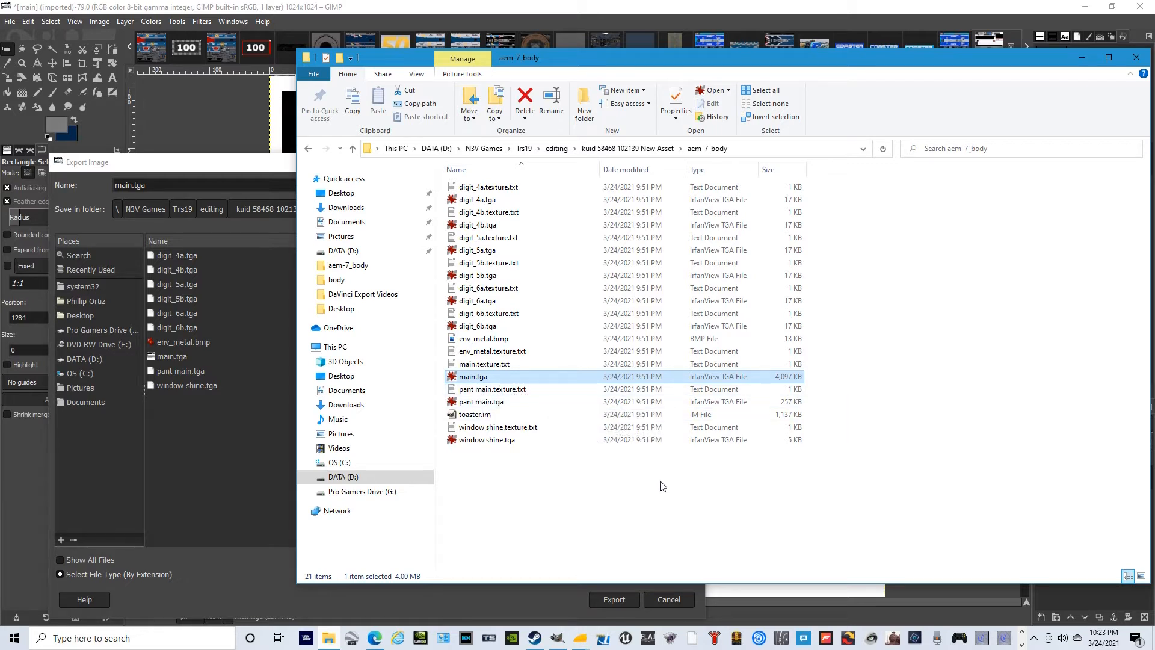
click(216, 166)
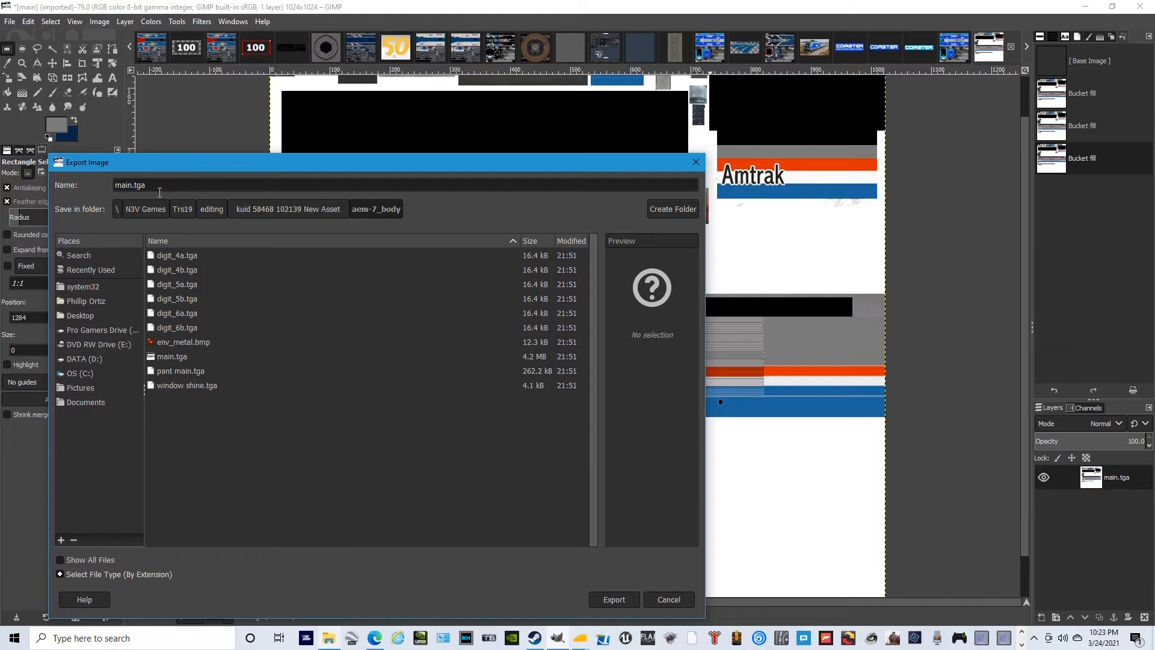
- Change the export file name from main.tga to main.jpg and export the texture as a JPEG
drag(149, 191, 139, 193)
key(BackSpace)
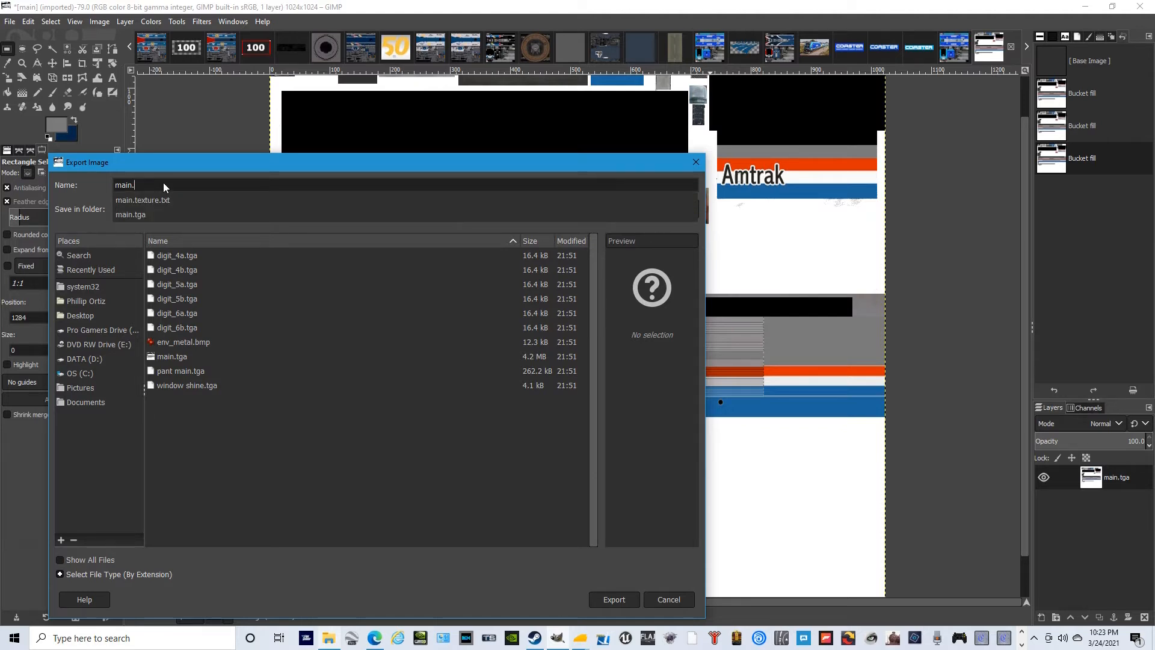
text(j)
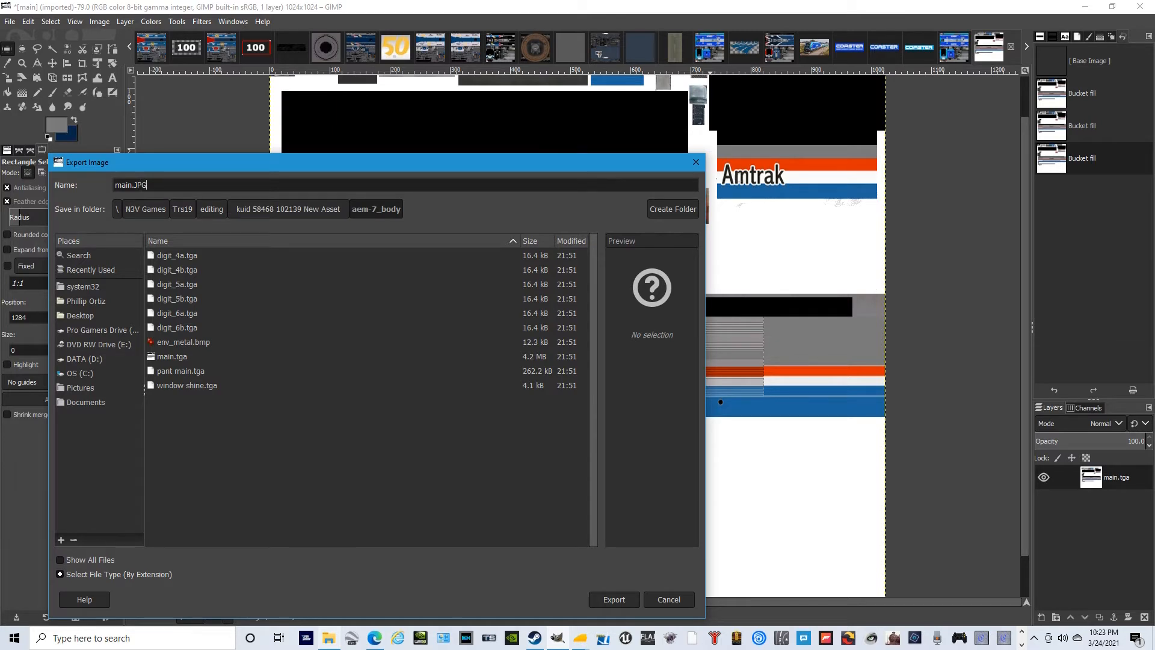
key(BackSpace)
key(BackSpace)
key(BackSpace)
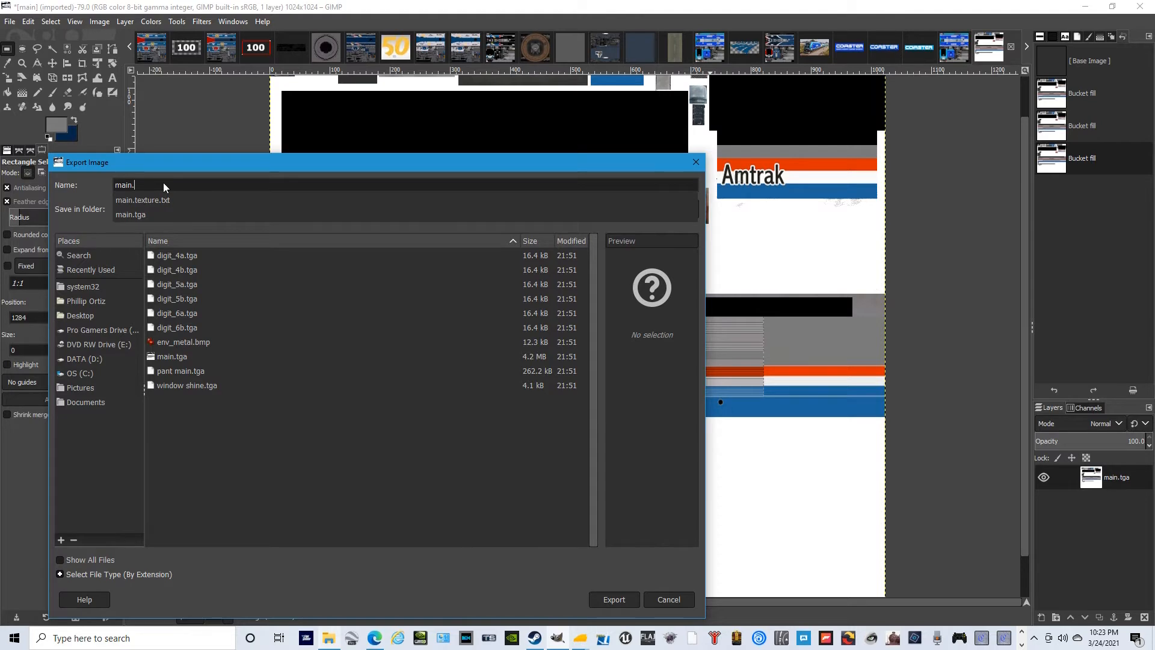
text(jpg)
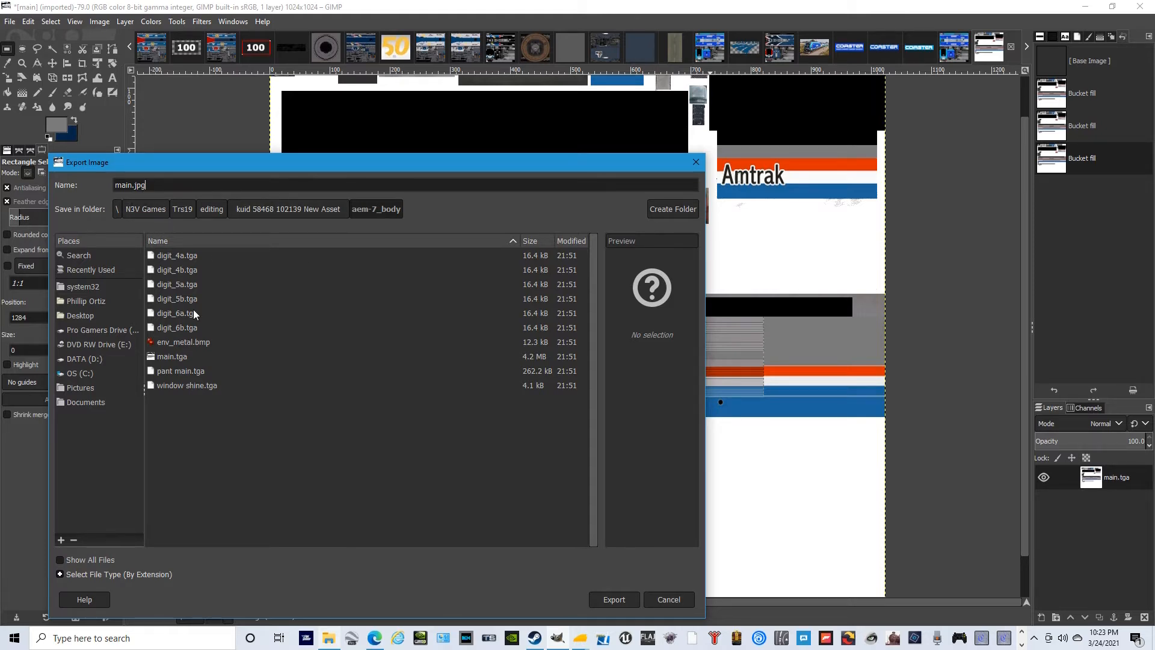
click(624, 599)
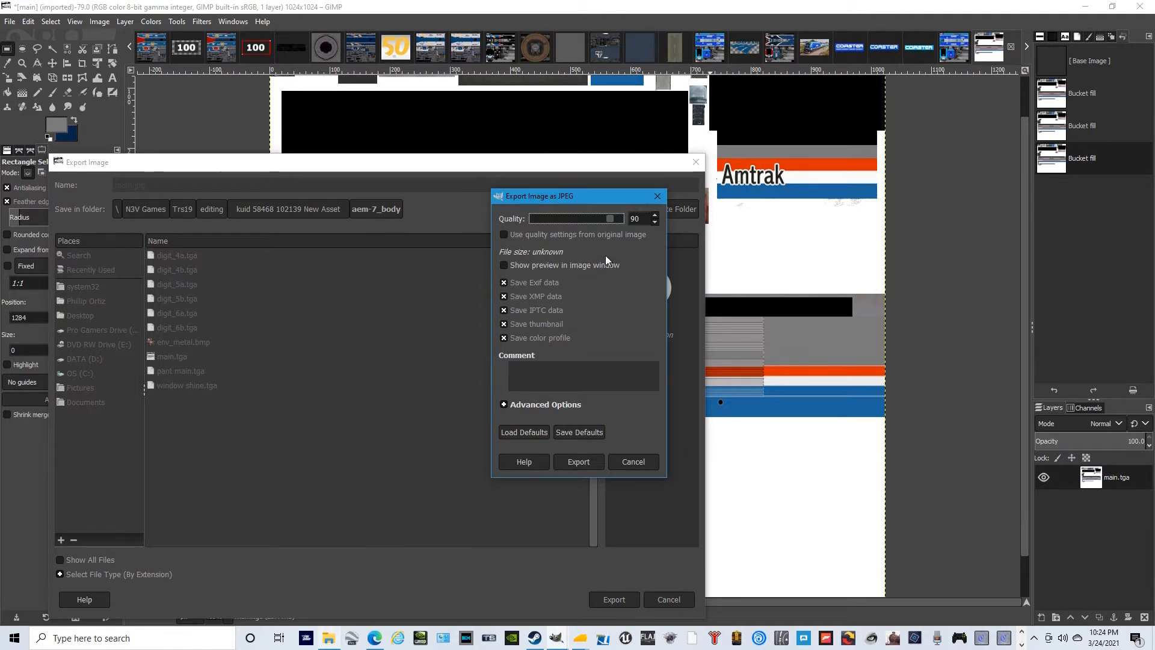
click(578, 464)
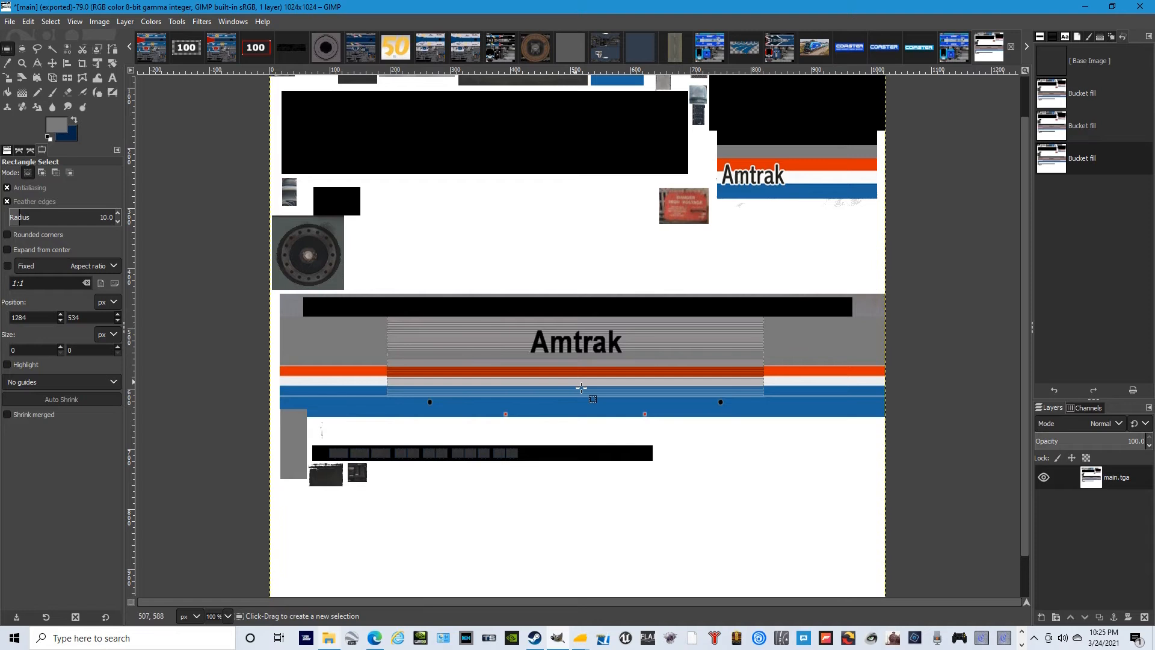
- Open main.texture.txt from the aem-7_body folder, set the Primary entry to Main.jpg and save the file
click(10, 22)
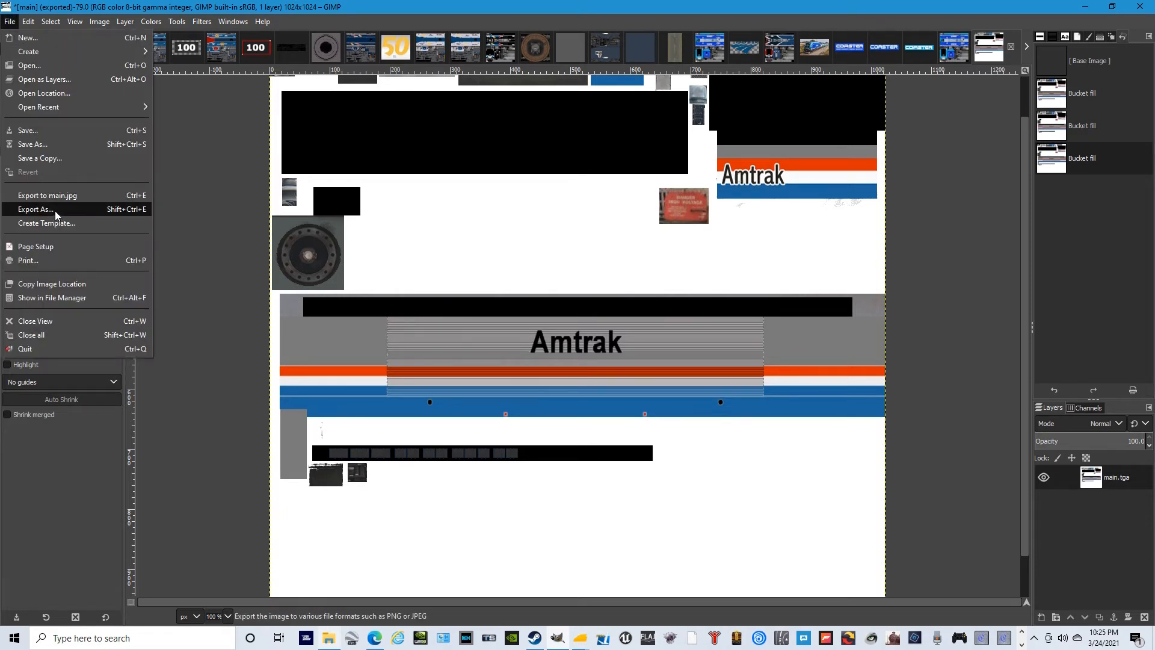
click(89, 4)
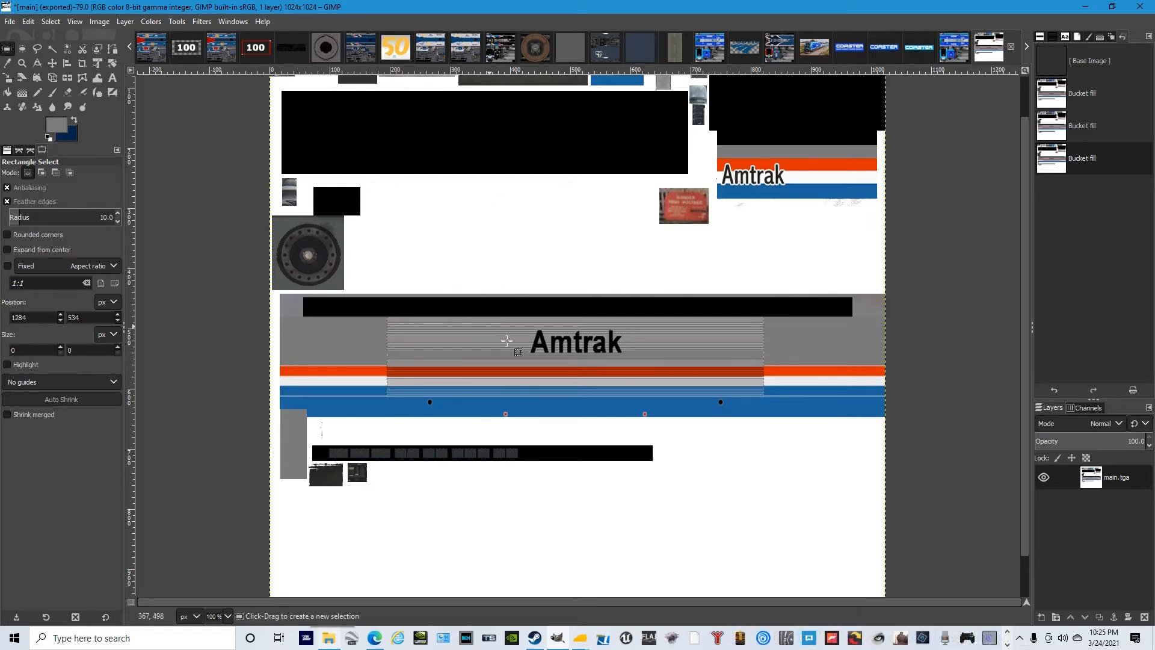
click(326, 640)
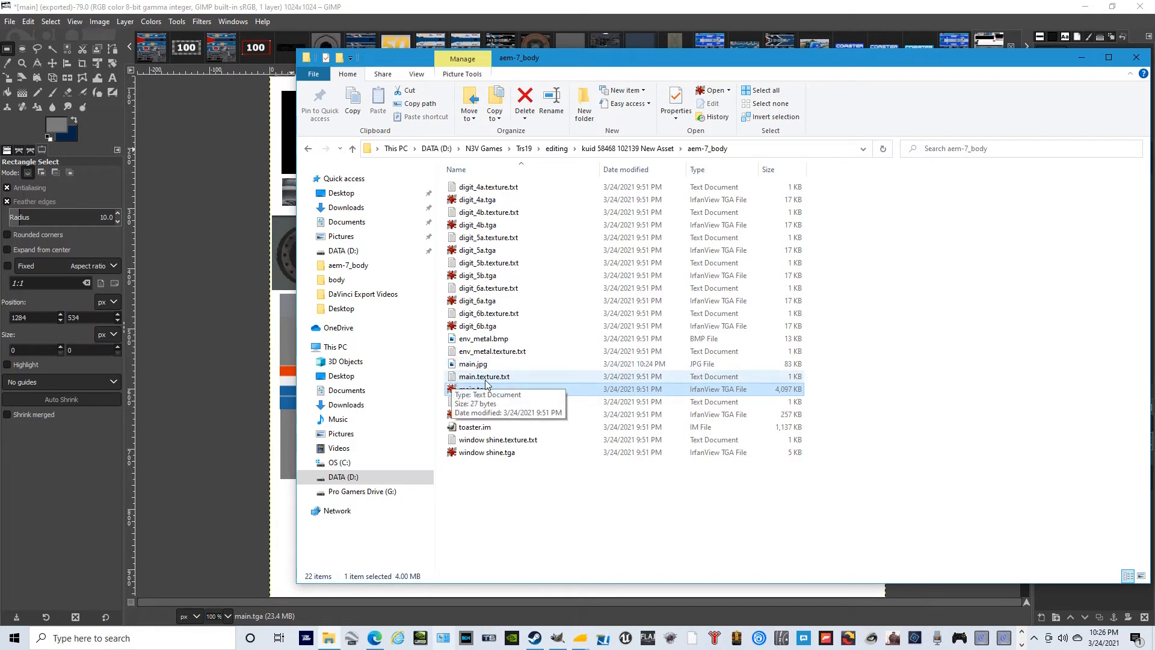
double_click(522, 377)
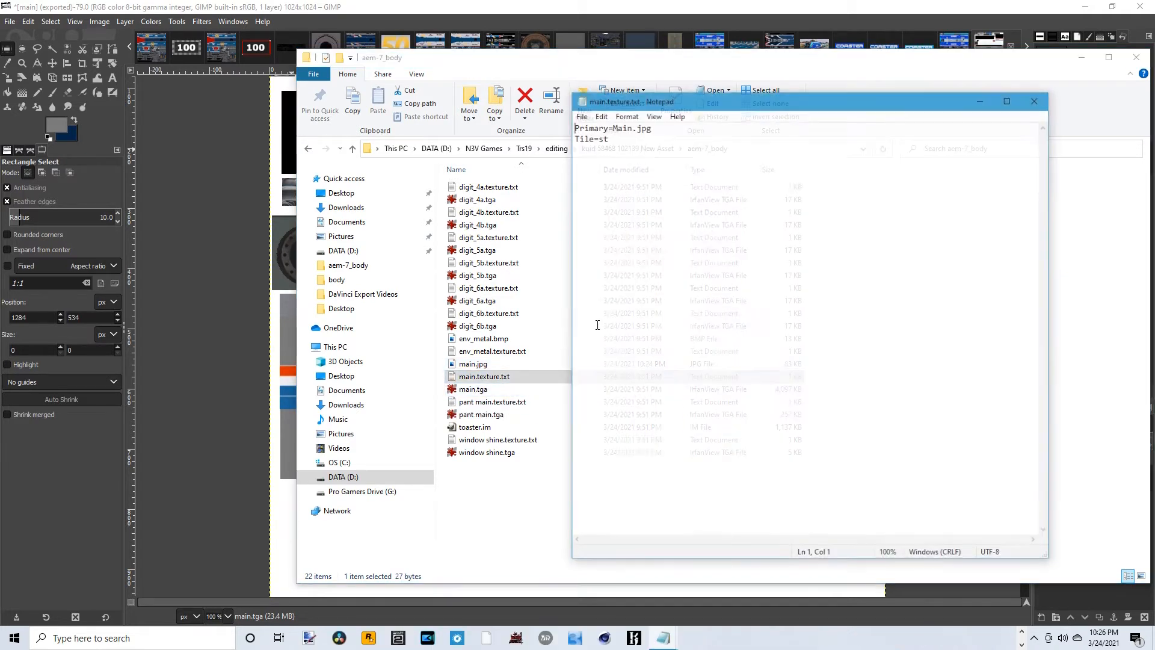
drag(796, 100, 876, 87)
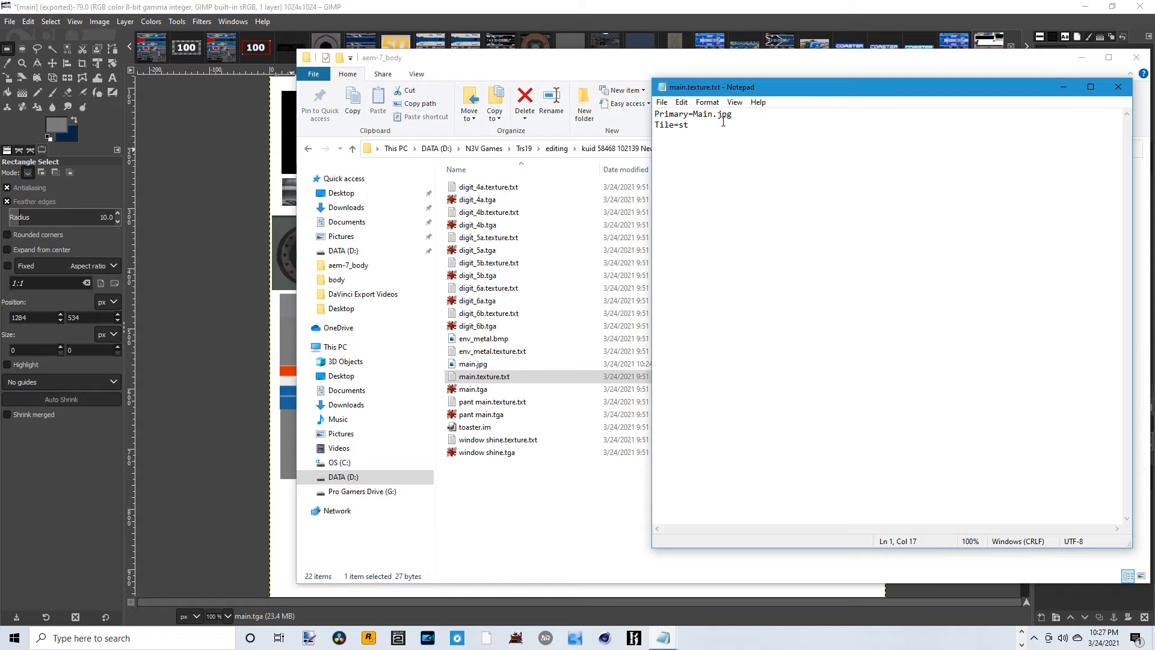
key(BackSpace)
key(BackSpace)
key(BackSpace)
text(j)
click(662, 102)
click(693, 156)
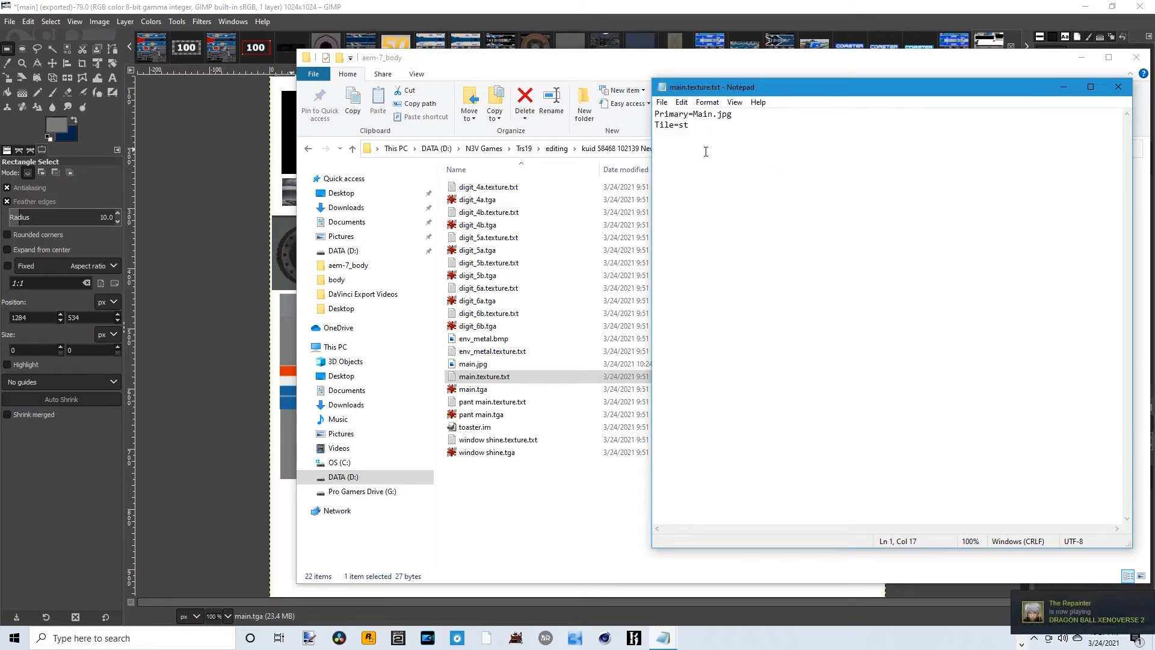
- Check the jpg extension in the Primary line against the folder's files, then save and close main.texture.txt
drag(796, 92, 766, 92)
drag(858, 91, 902, 80)
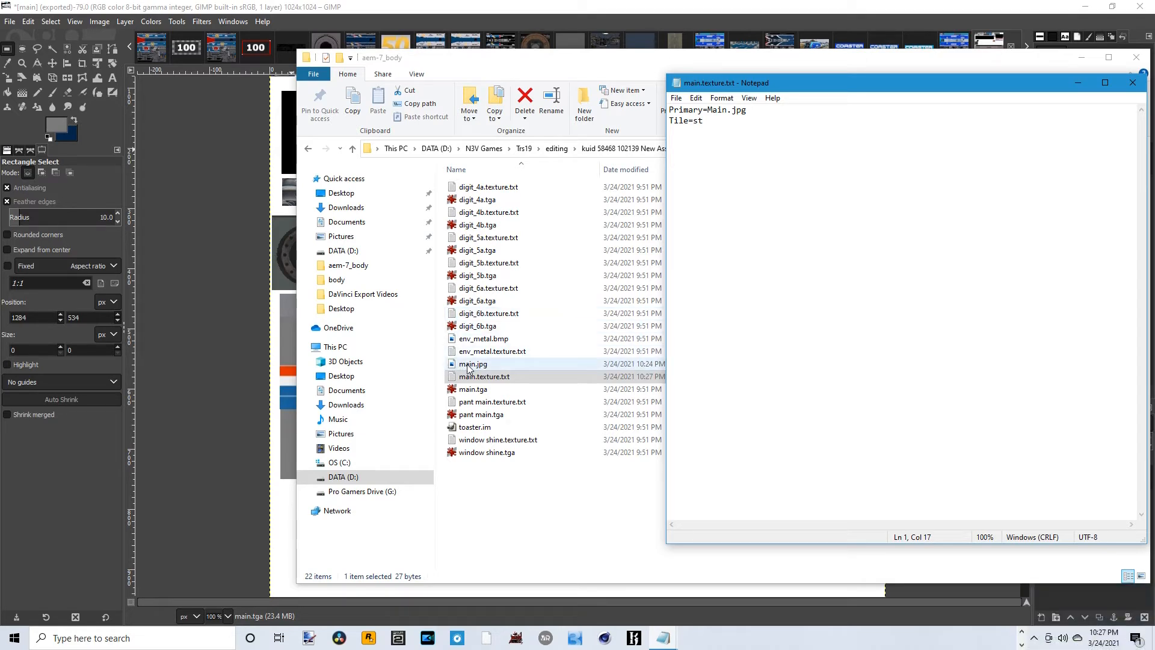
double_click(738, 116)
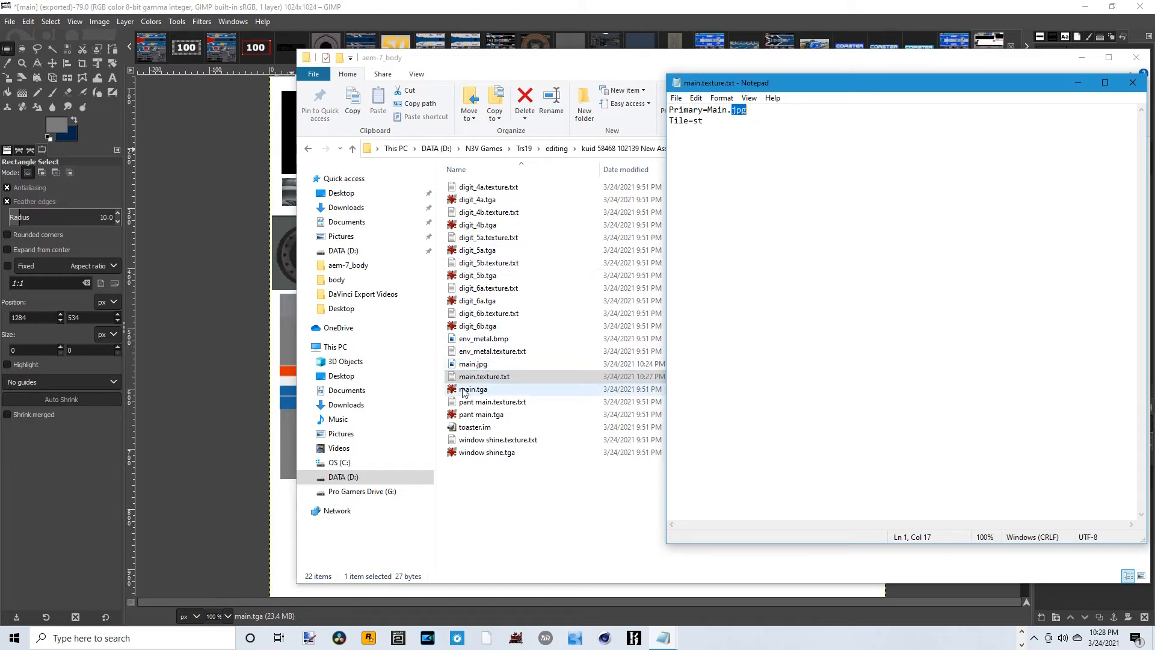
click(767, 118)
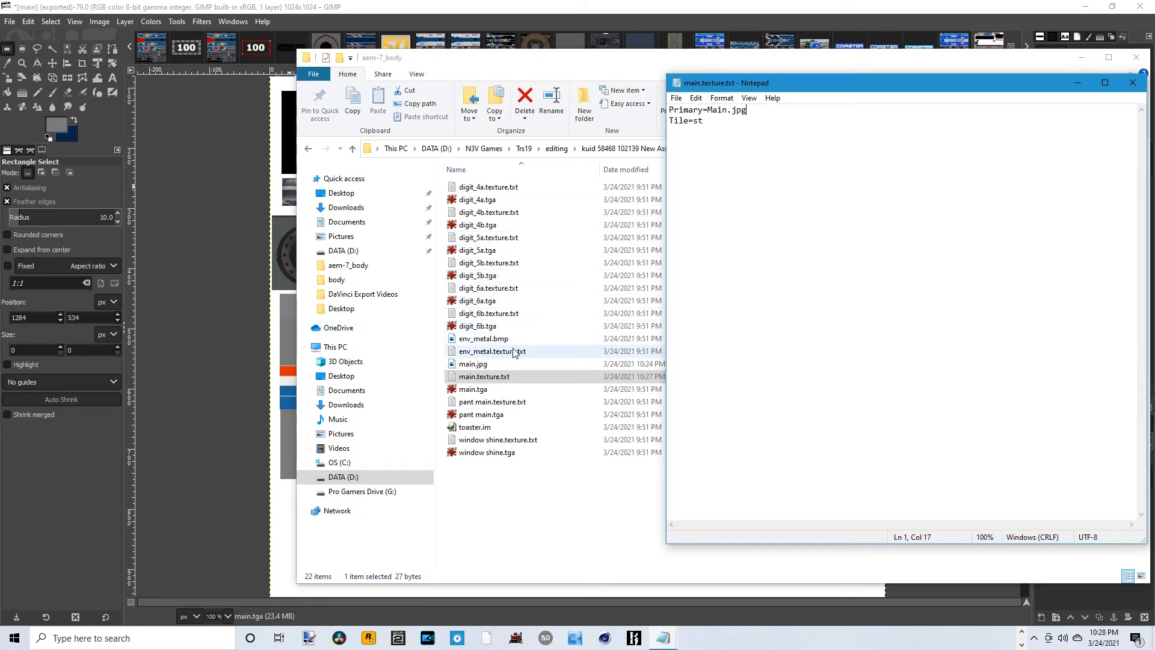
click(676, 97)
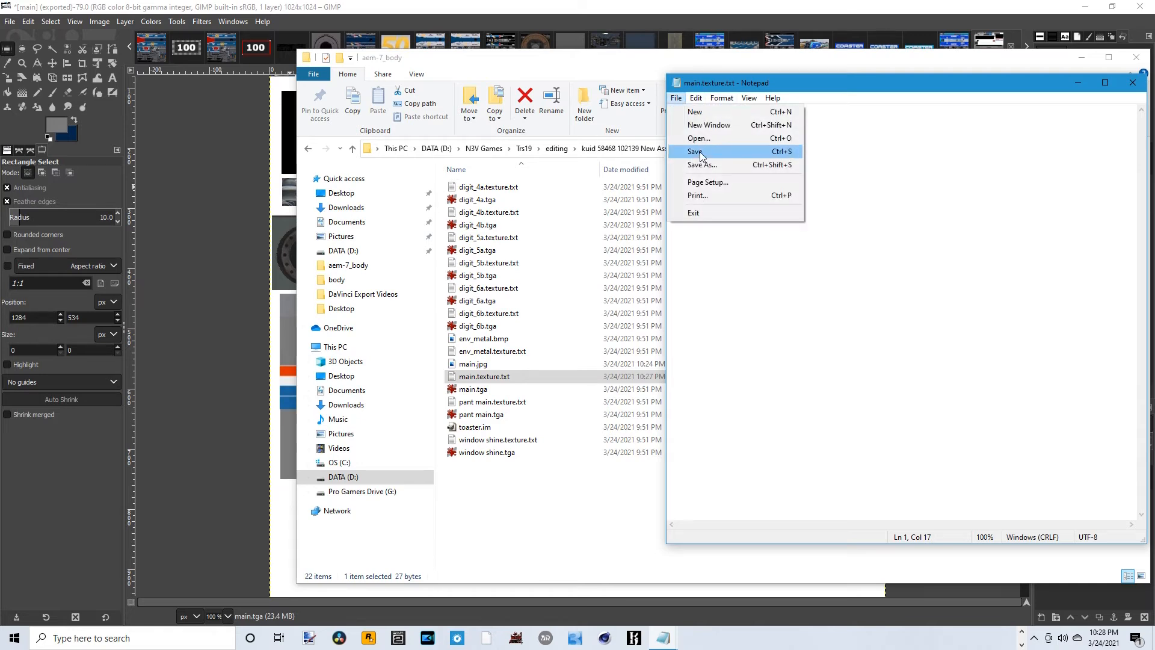
click(706, 157)
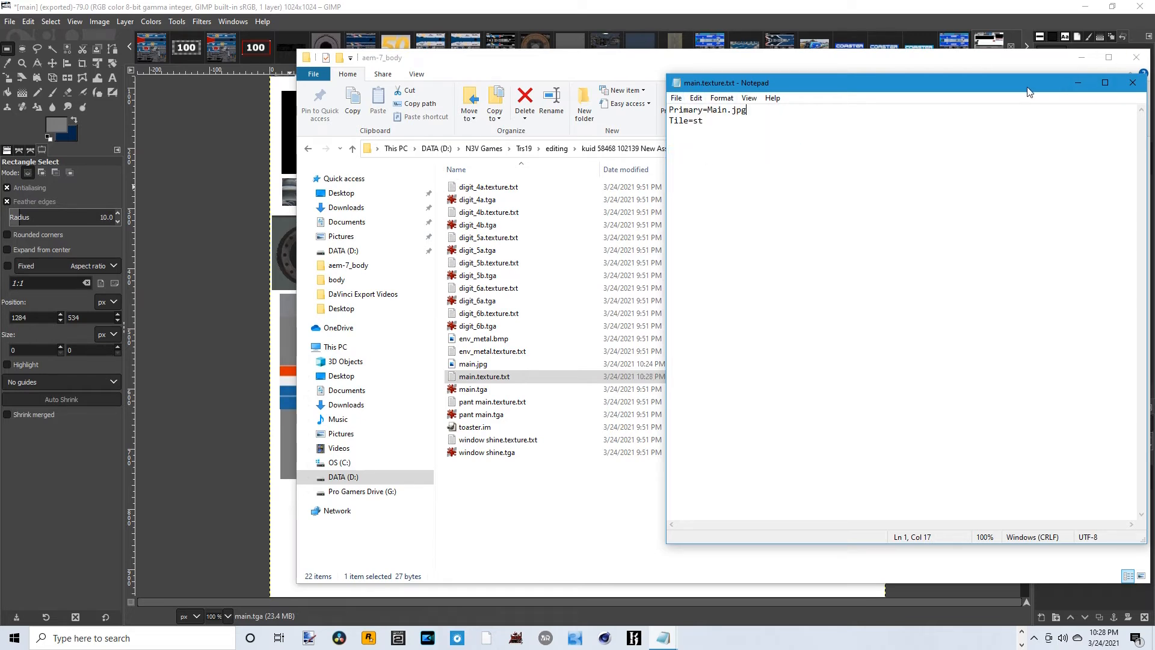
drag(1029, 87, 929, 87)
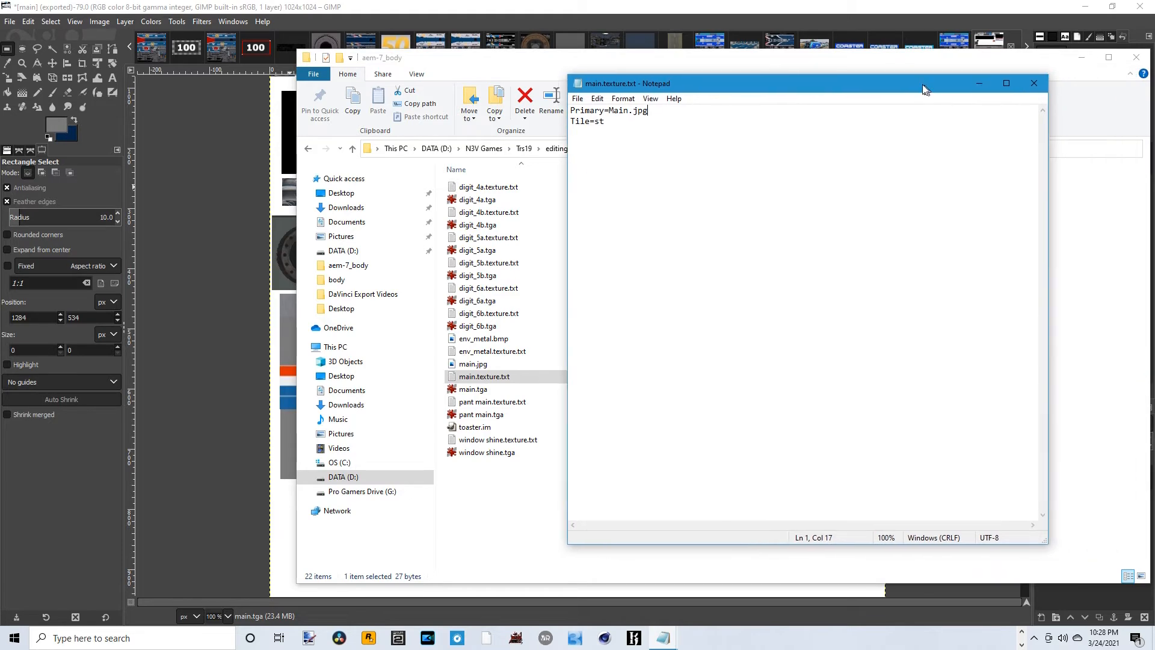
click(1031, 83)
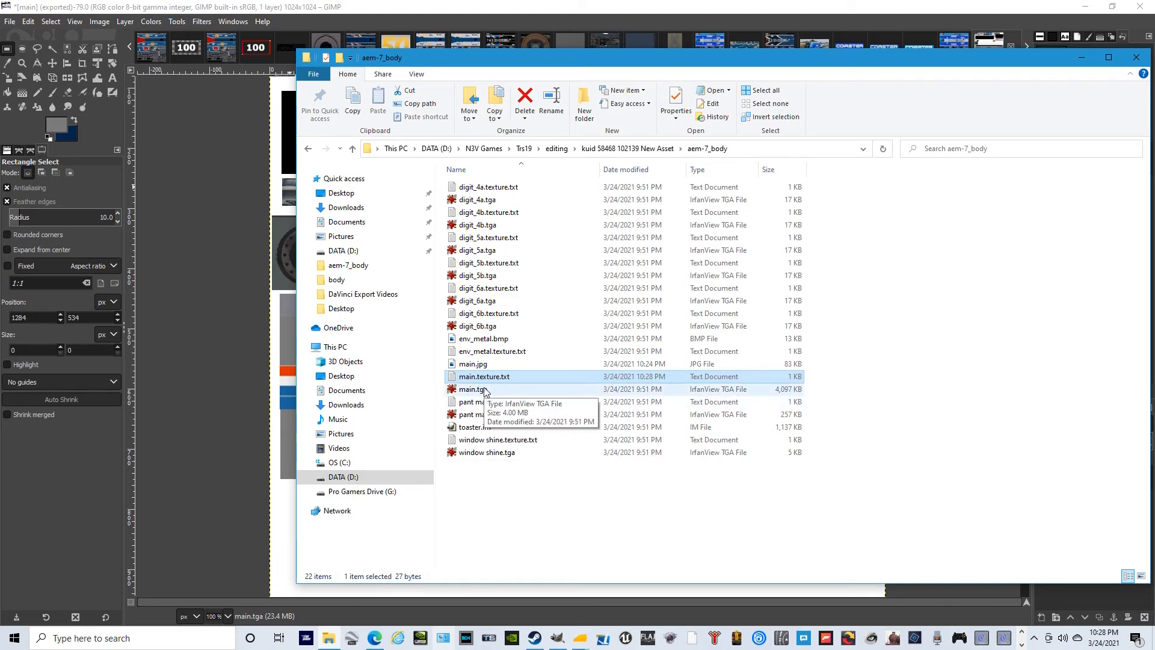
- Examine which texture file pant main.texture.txt references, then close it
click(1085, 359)
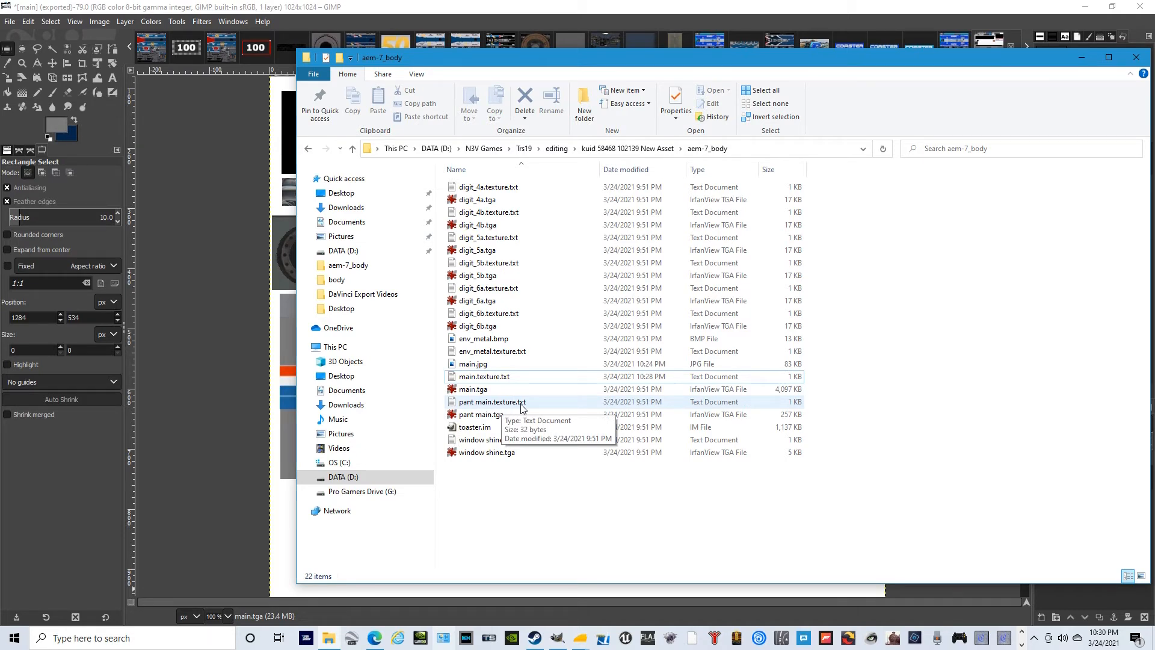
double_click(479, 407)
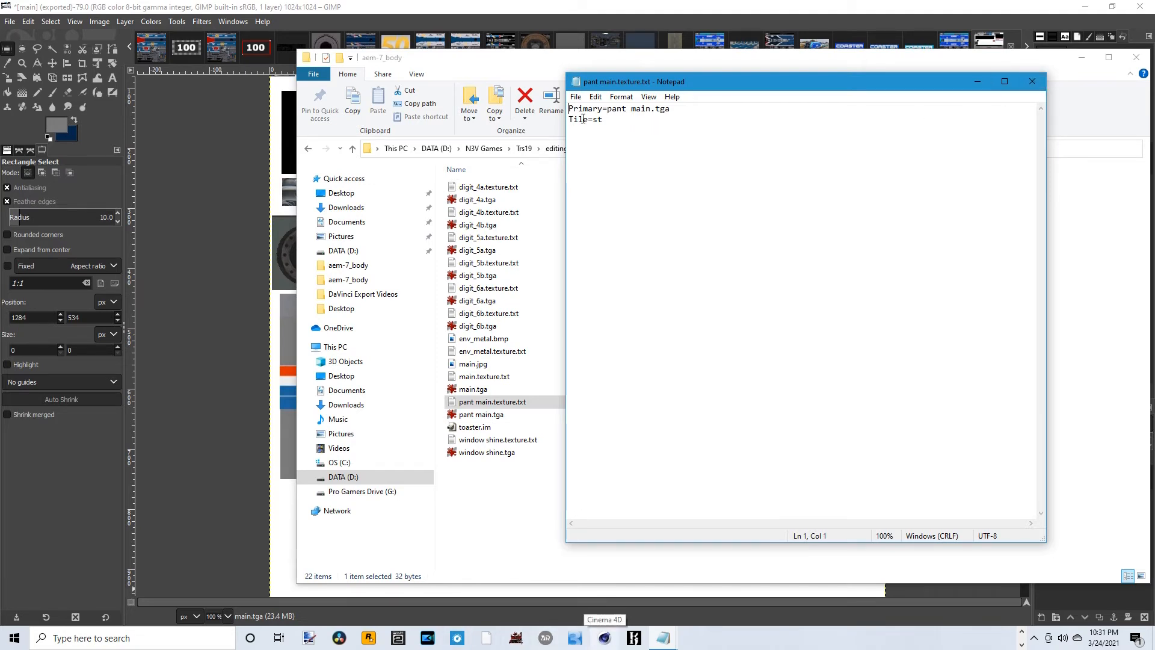
click(1033, 81)
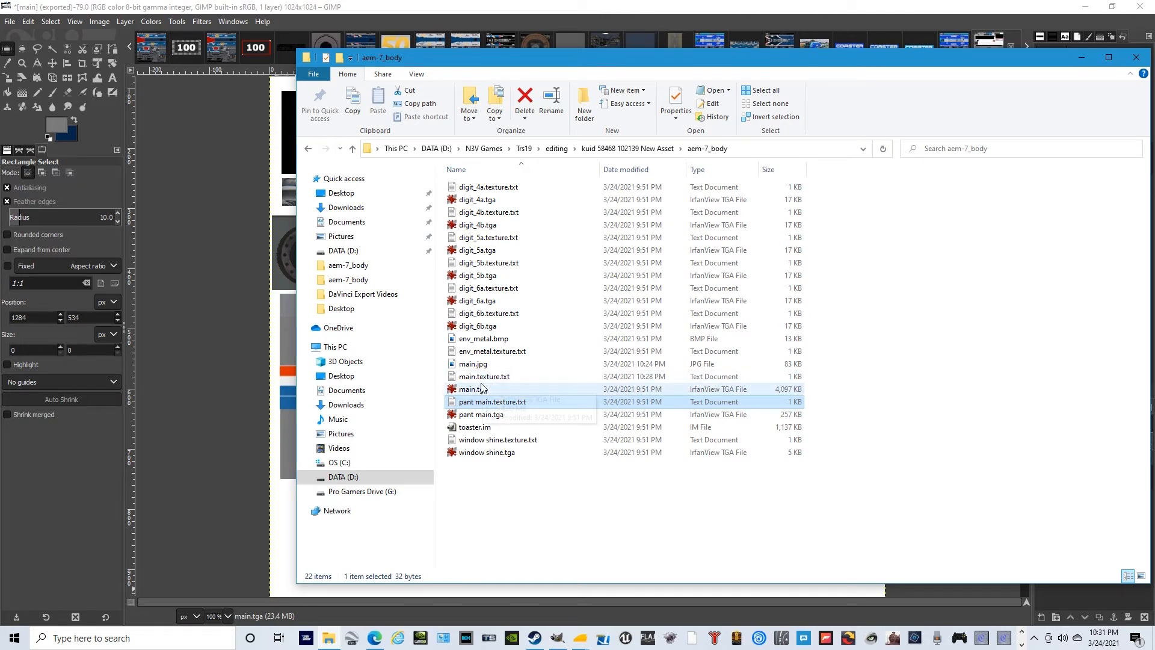
- Compare the Primary entry in main.texture.txt with the exported main.jpg, viewing the image, then close the aem-7_body folder window
double_click(494, 378)
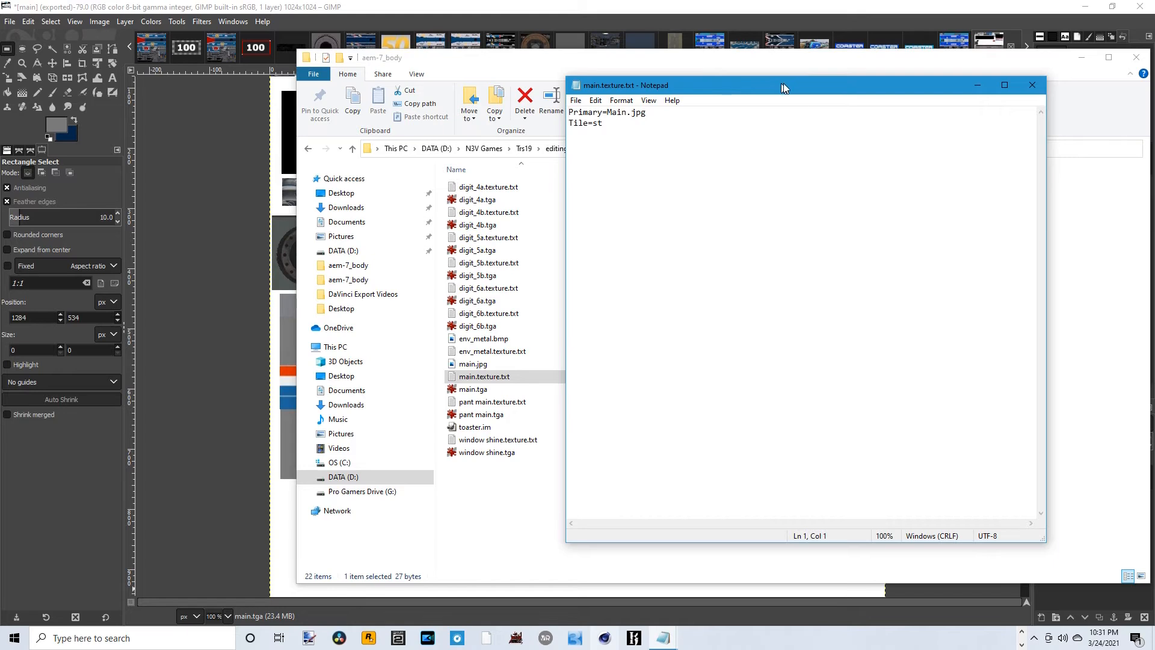
drag(699, 77, 768, 77)
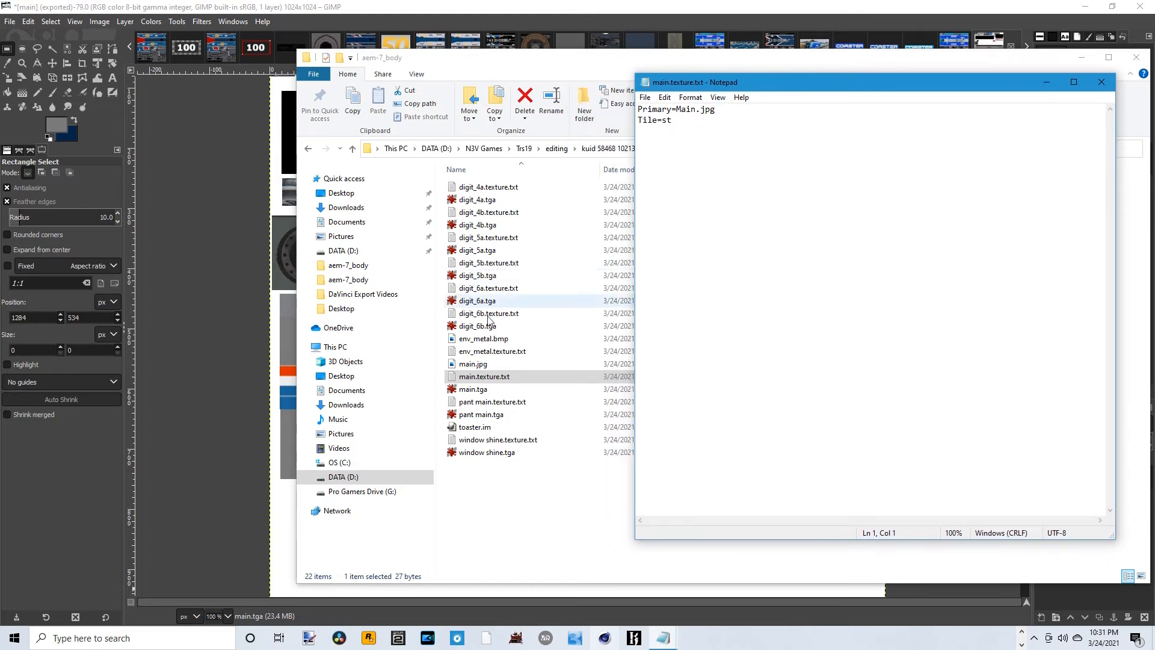
double_click(473, 364)
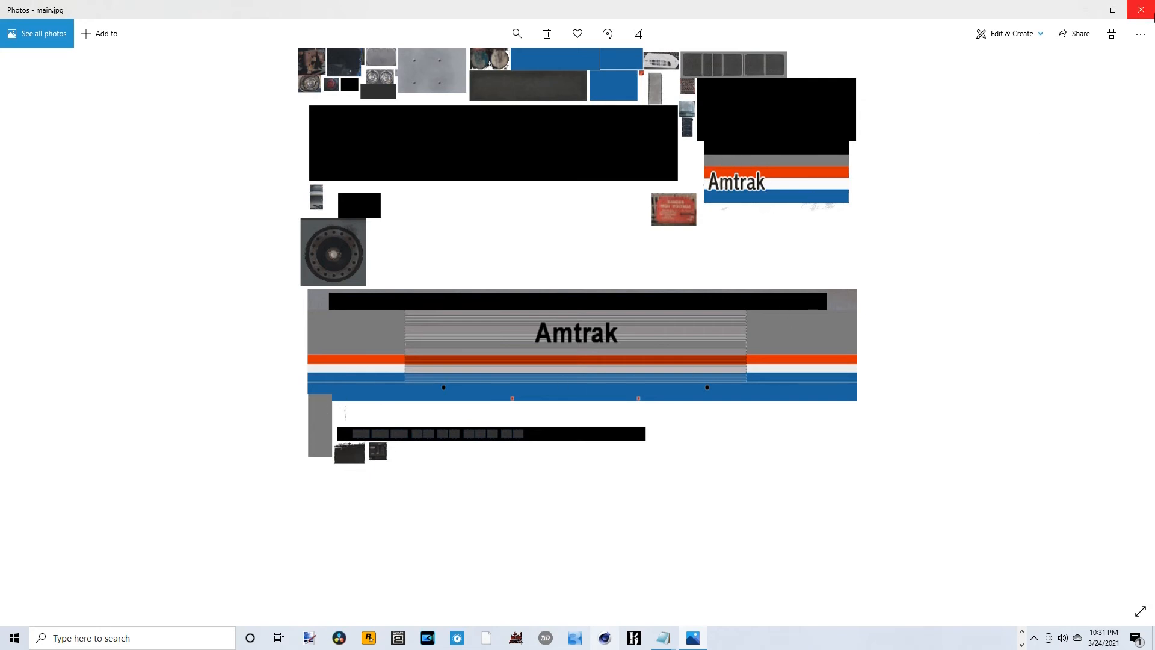
click(1141, 10)
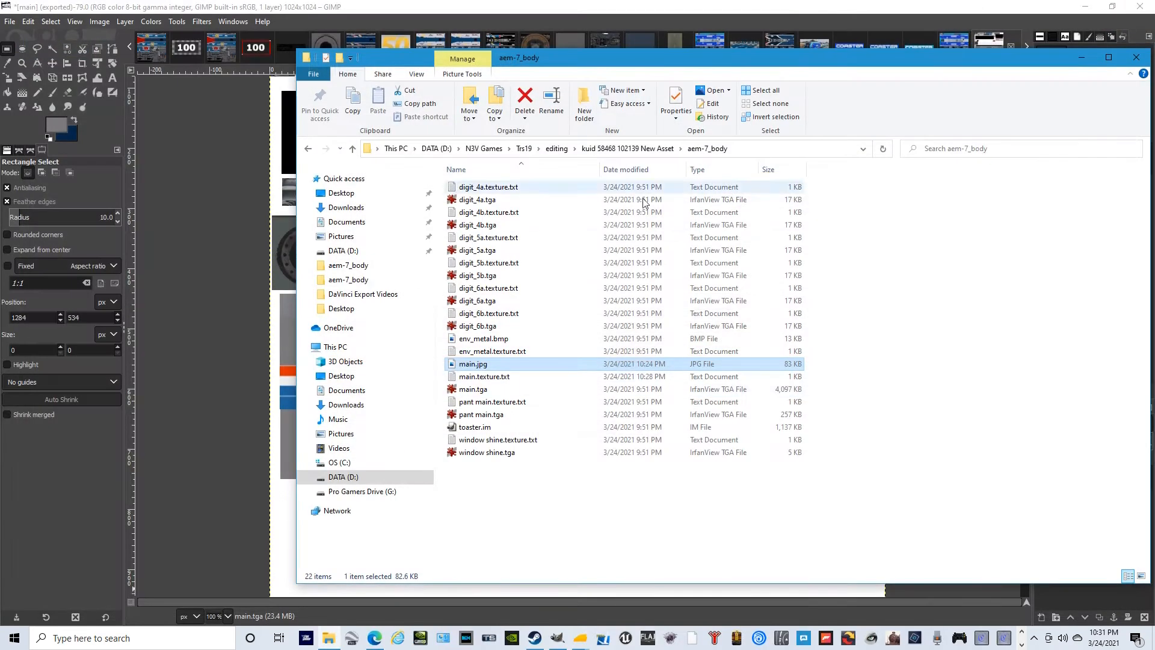
double_click(502, 379)
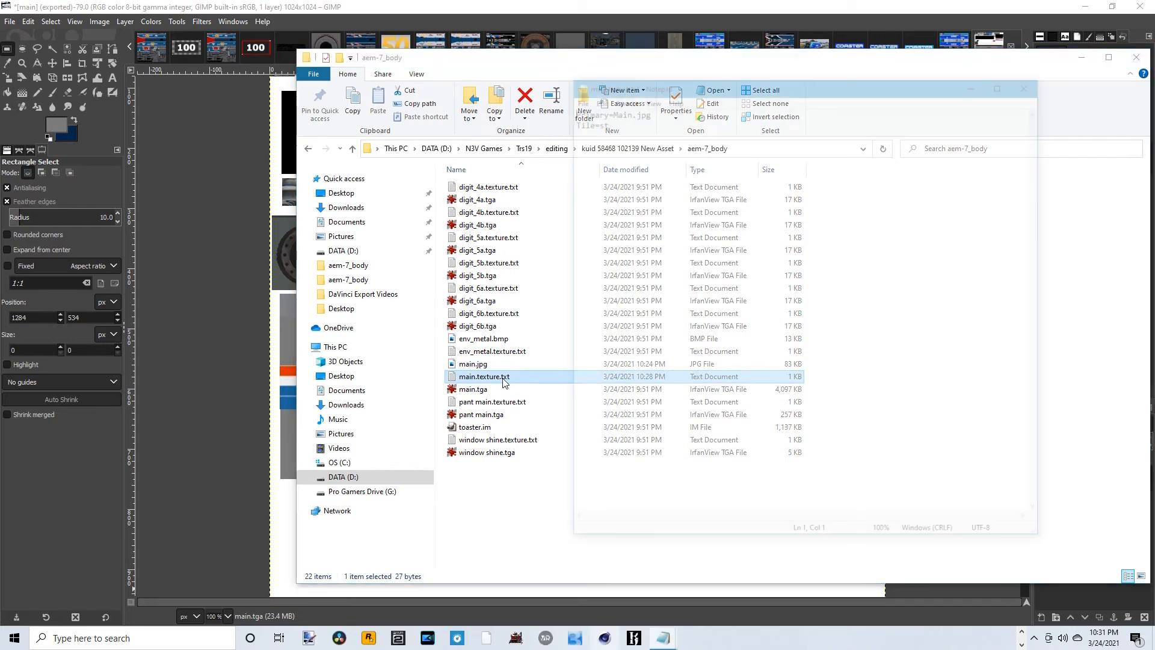
click(1032, 82)
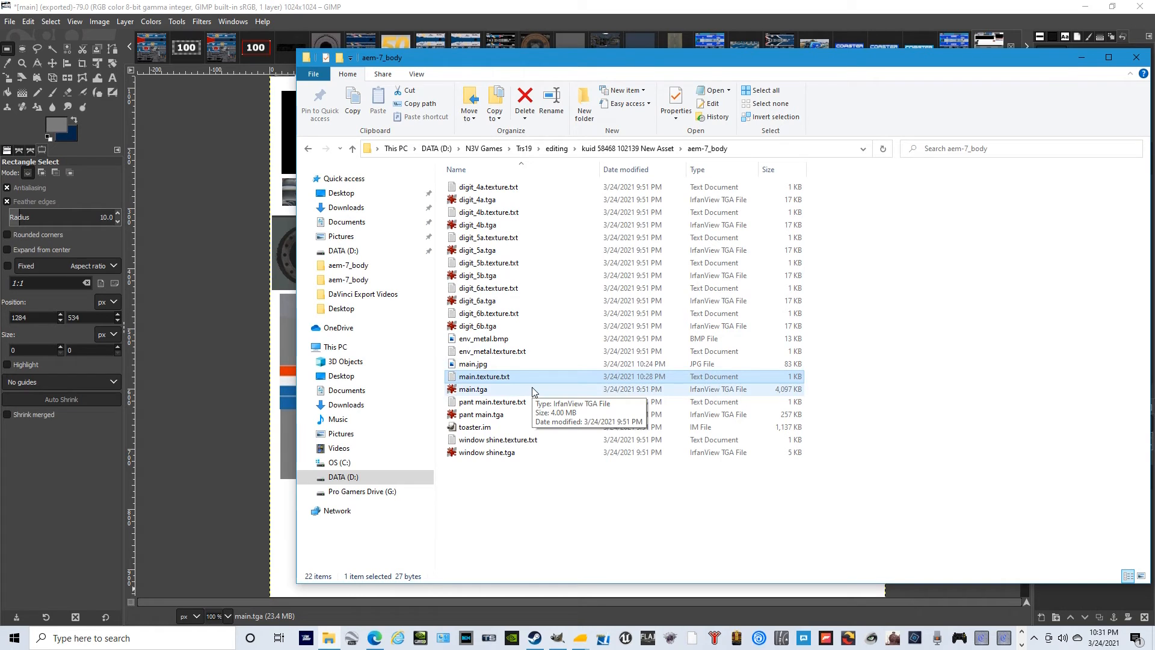
click(1137, 60)
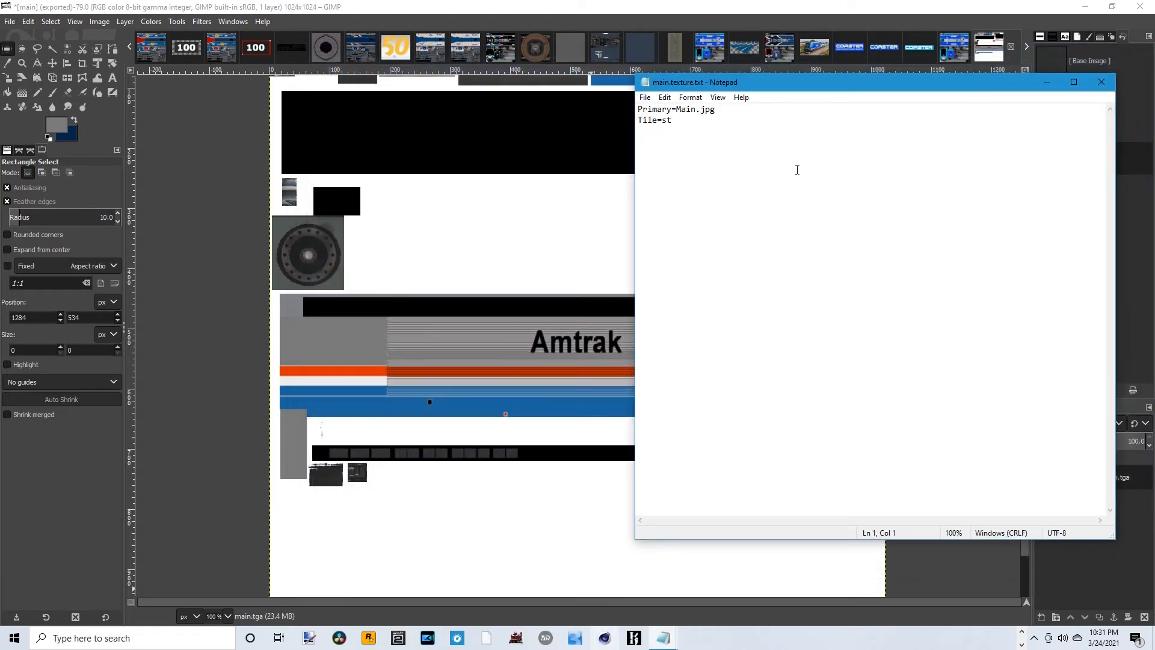
- Close main.texture.txt and submit the edits of the New Asset entry in Content Manager, then minimise that window
click(1101, 81)
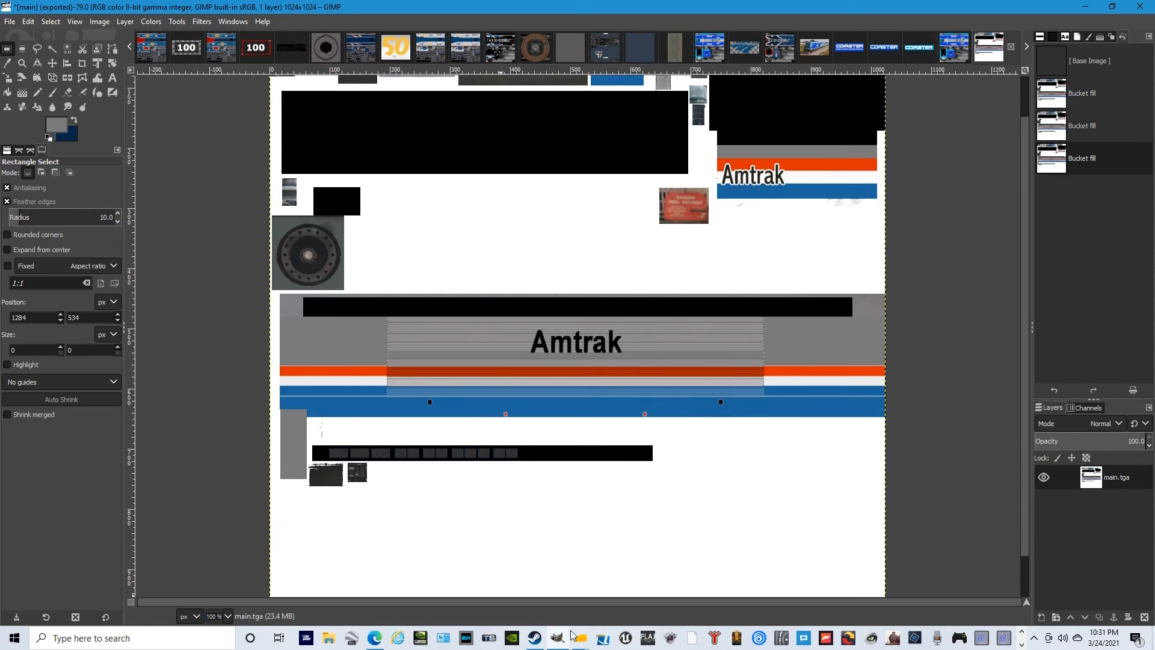
mouse_move(579, 637)
click(696, 573)
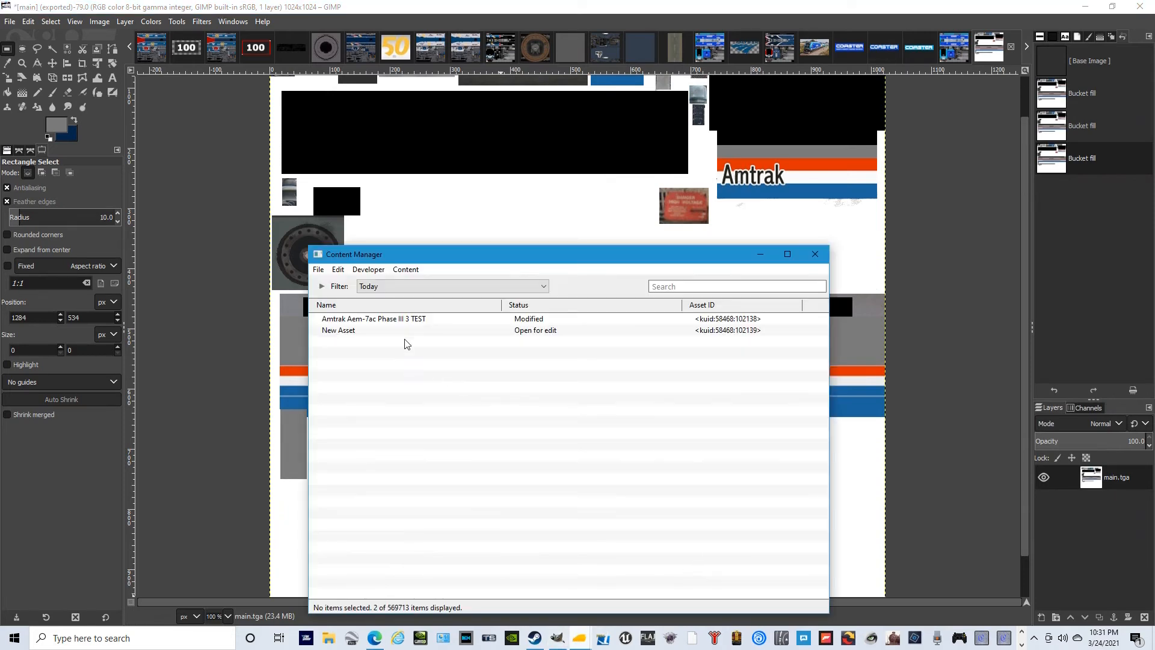
right_click(537, 335)
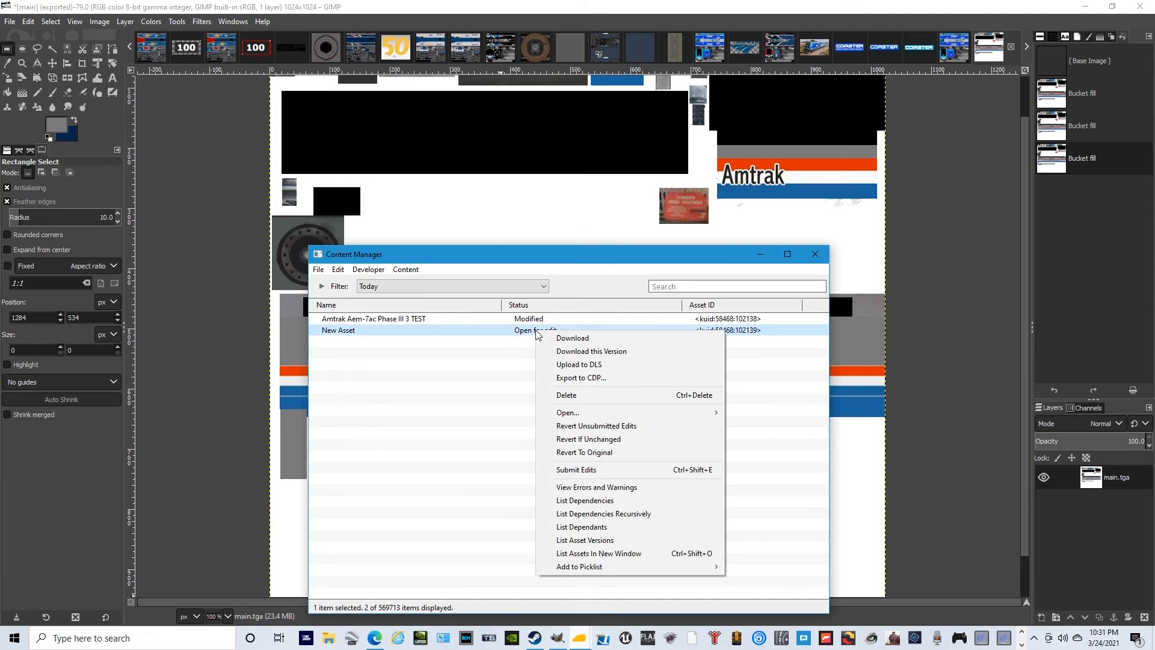
click(594, 471)
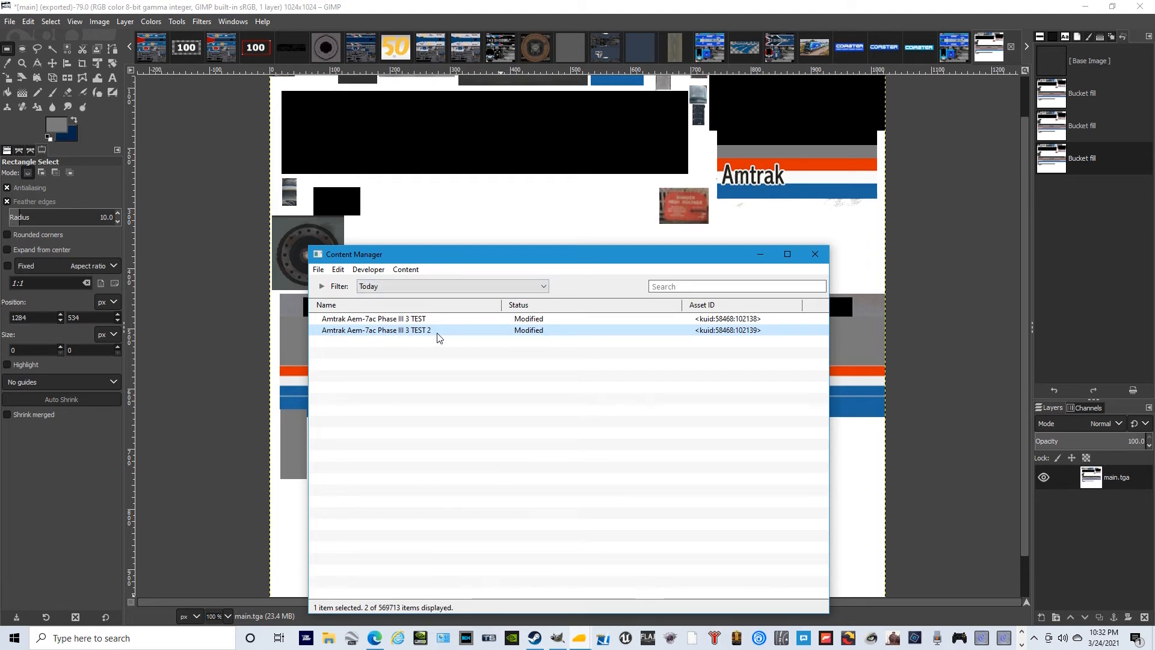
click(759, 258)
- Switch to the Trainz Railroad Simulator 2019 window and open the tools for adding trains
mouse_move(579, 637)
click(581, 548)
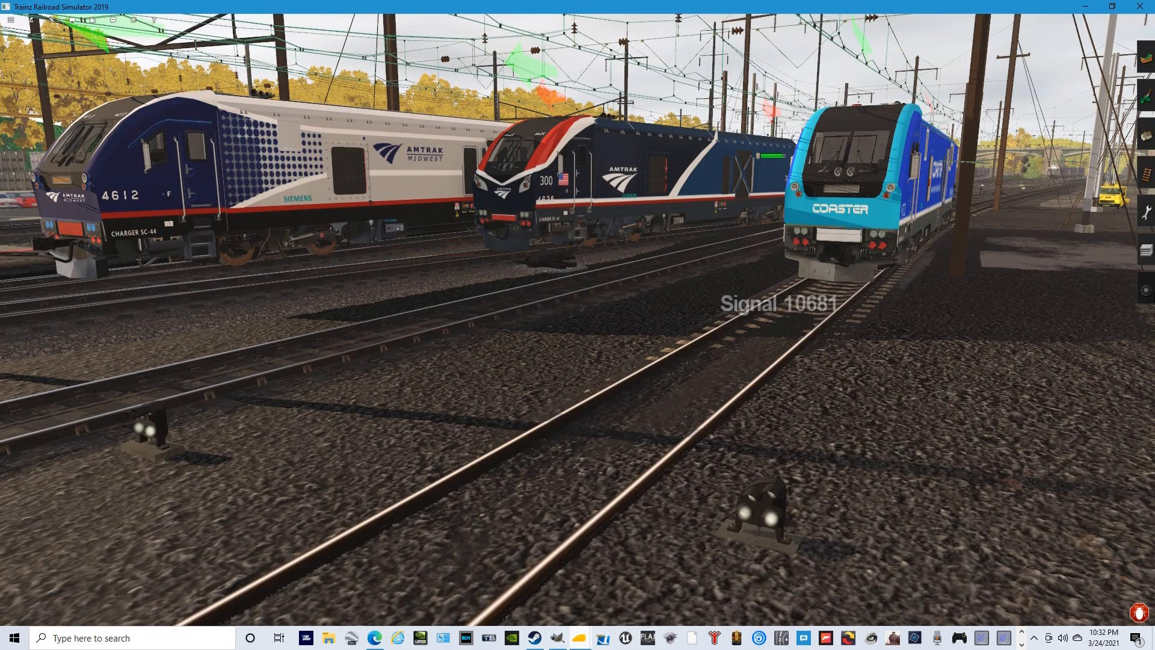
click(1146, 291)
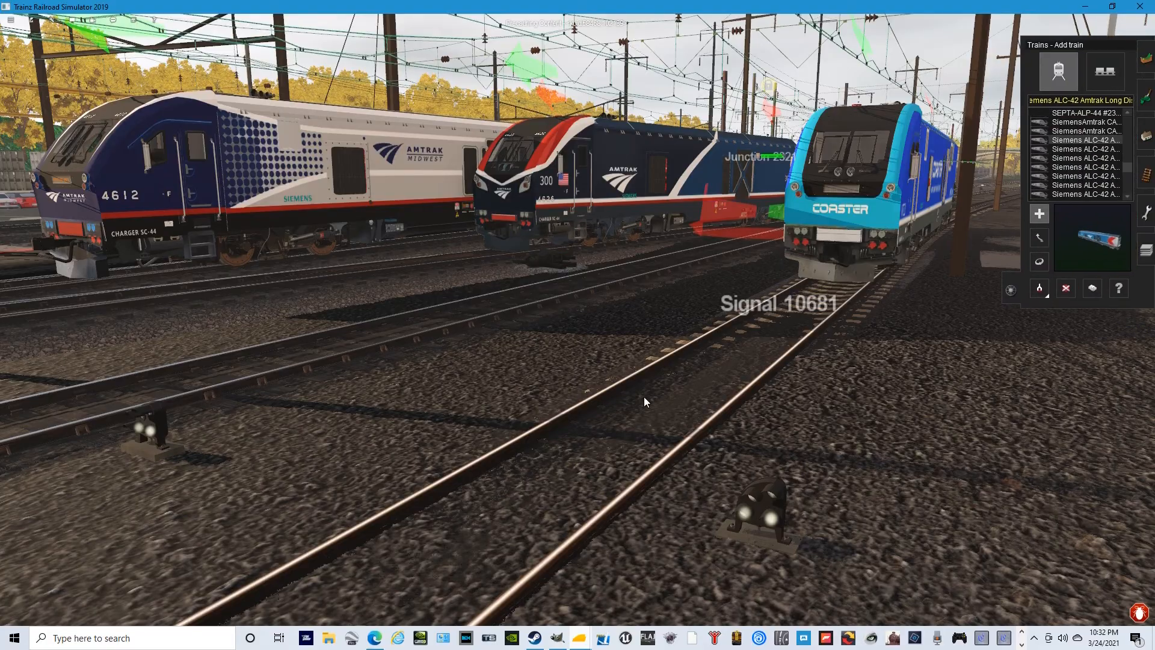
- Find Amtrak Aem-7ac Phase III 3 TEST 2 in the train list and place it on the empty track beside the other locomotives
right_click(622, 397)
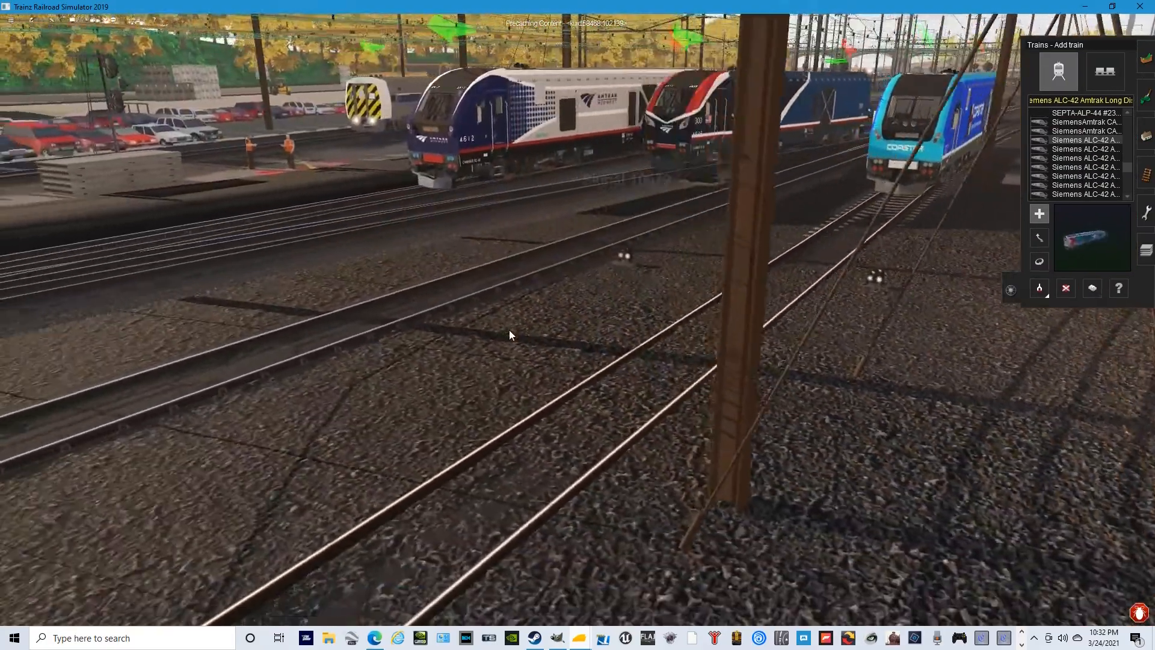
right_click(509, 330)
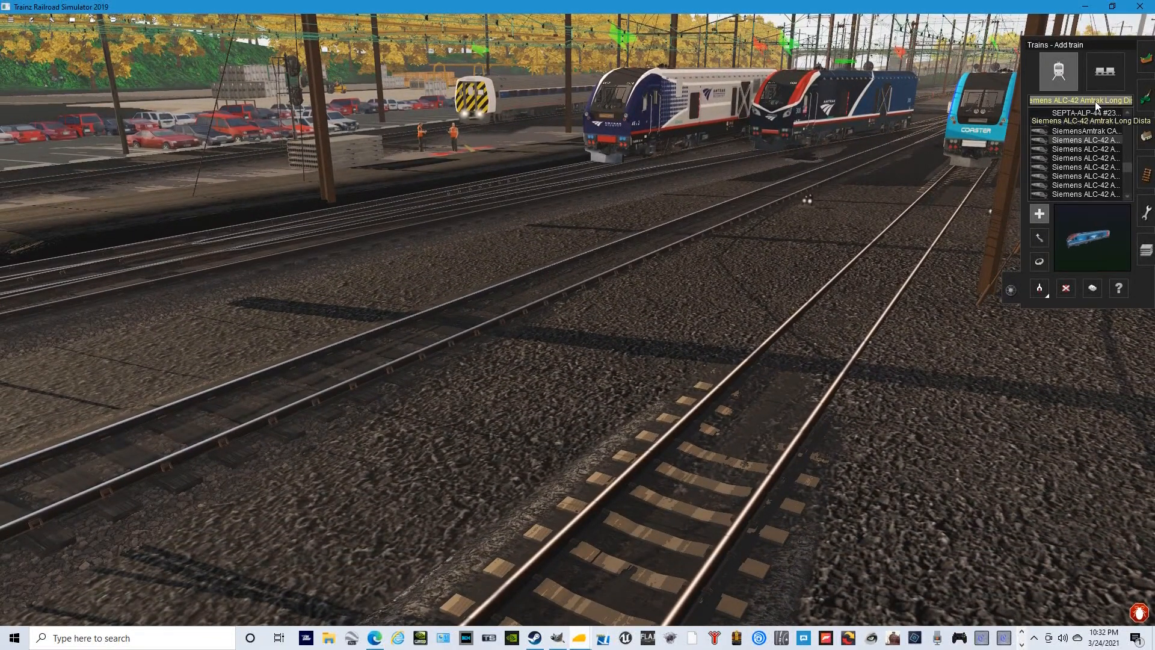
key(BackSpace)
scroll(1073, 144, down, 3)
scroll(1074, 150, down, 10)
scroll(1080, 164, down, 8)
scroll(1083, 165, down, 3)
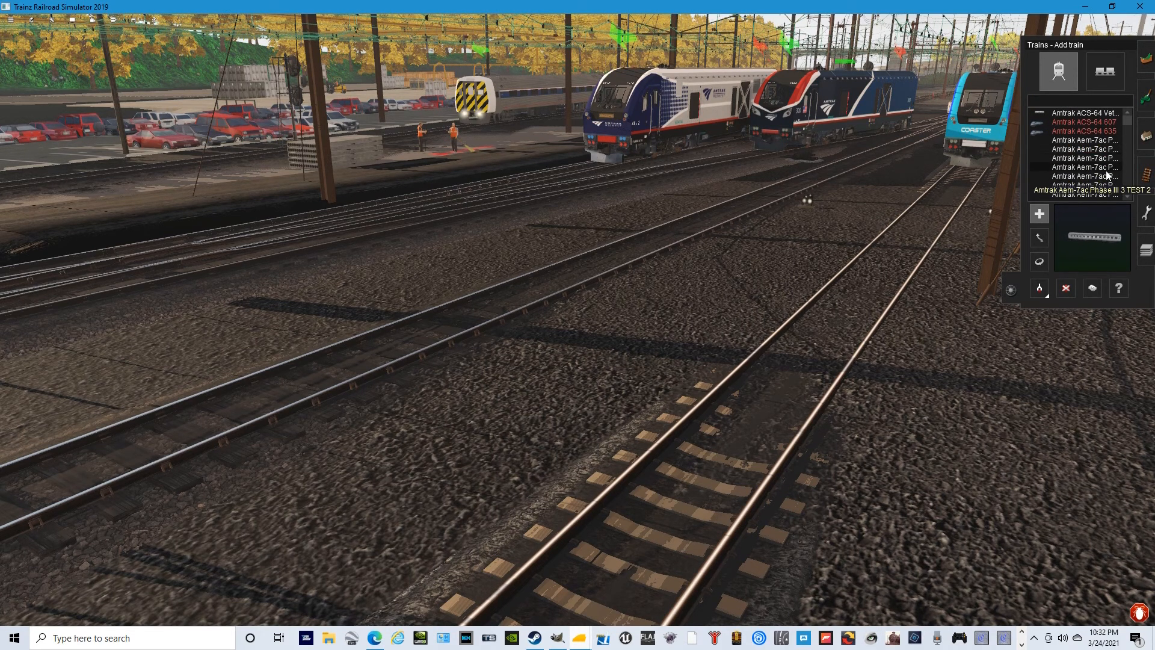
click(1106, 172)
click(541, 305)
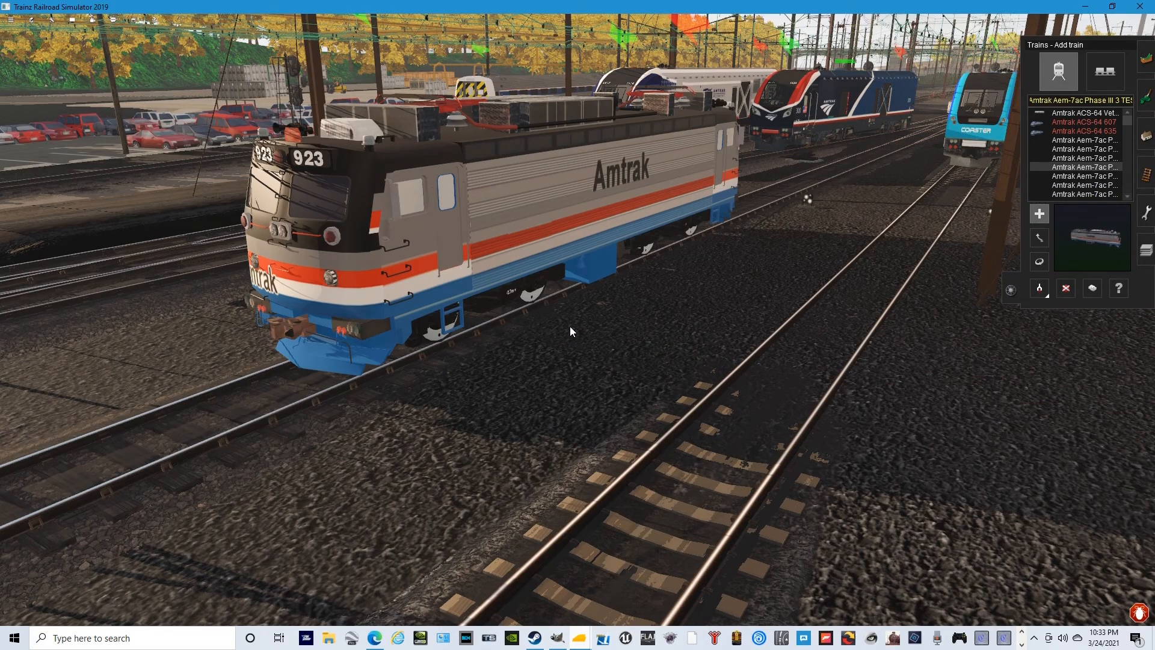
- Examine the new body texture on the placed locomotive from both sides and the front
key(Left)
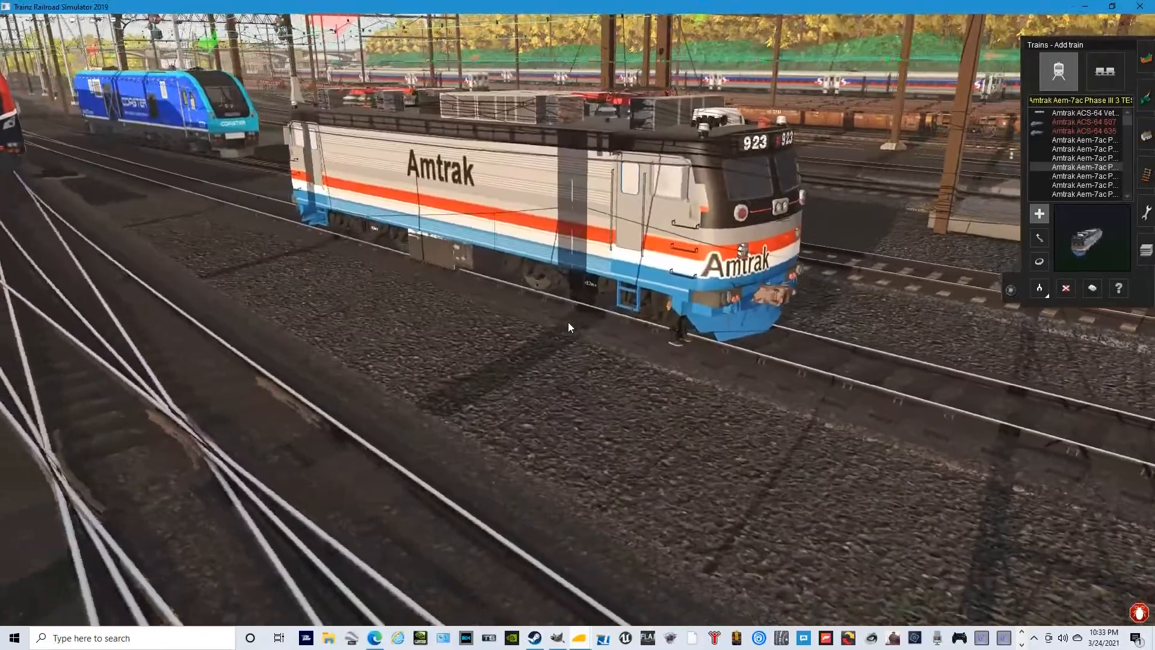
key(Left)
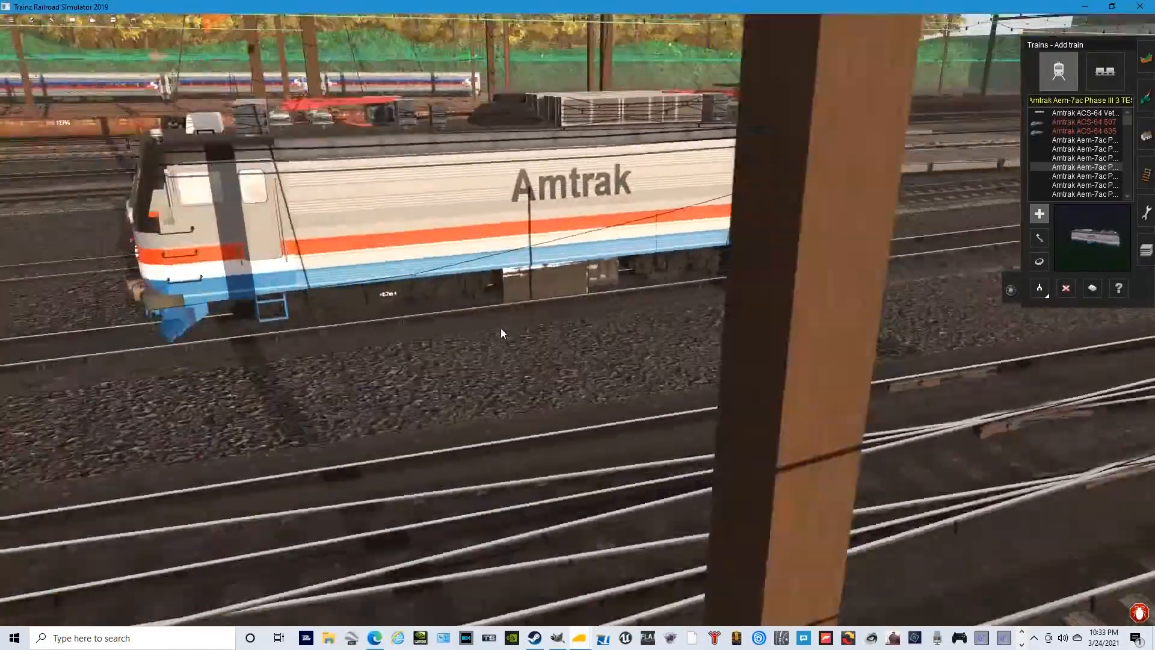
key(Left)
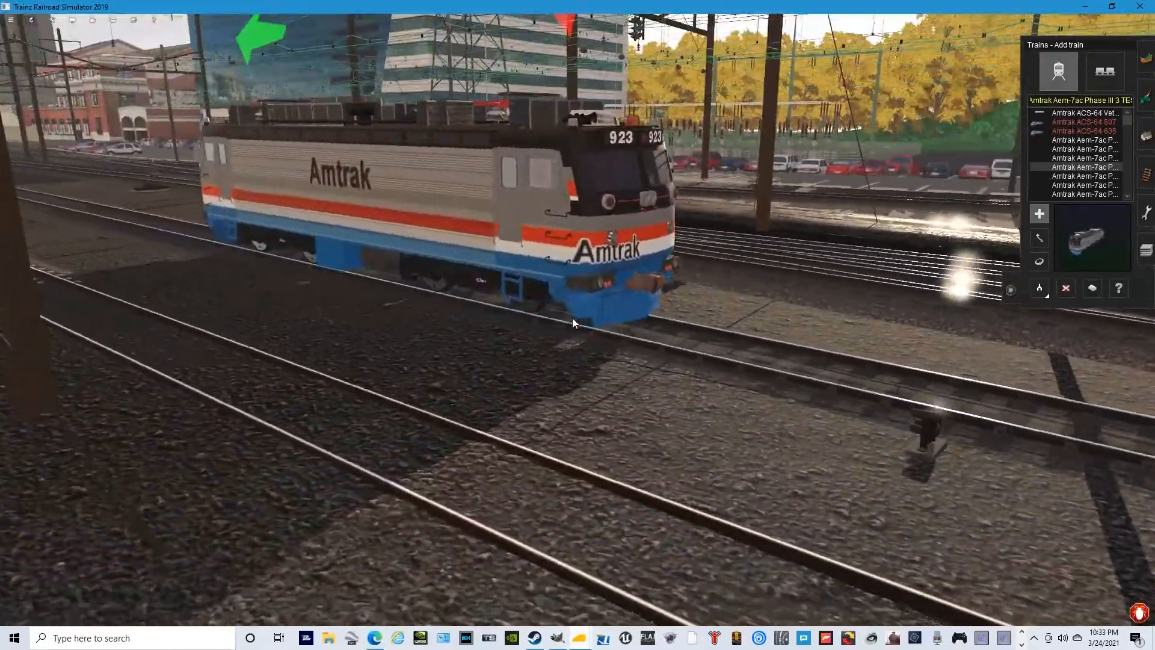
key(w)
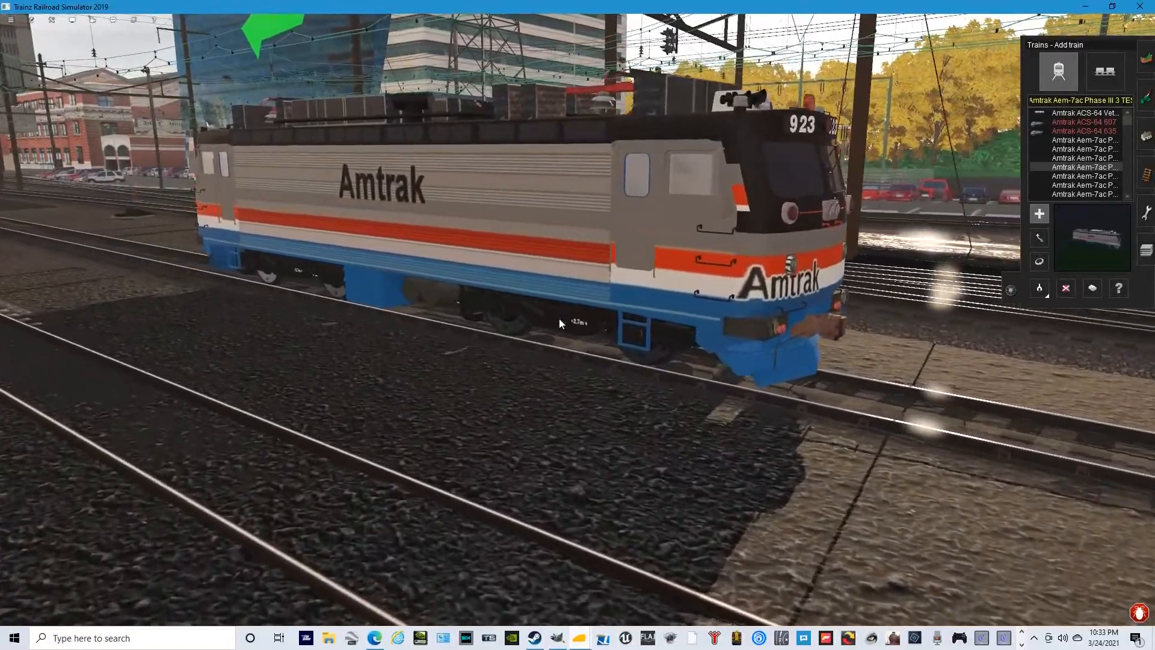
key(Left)
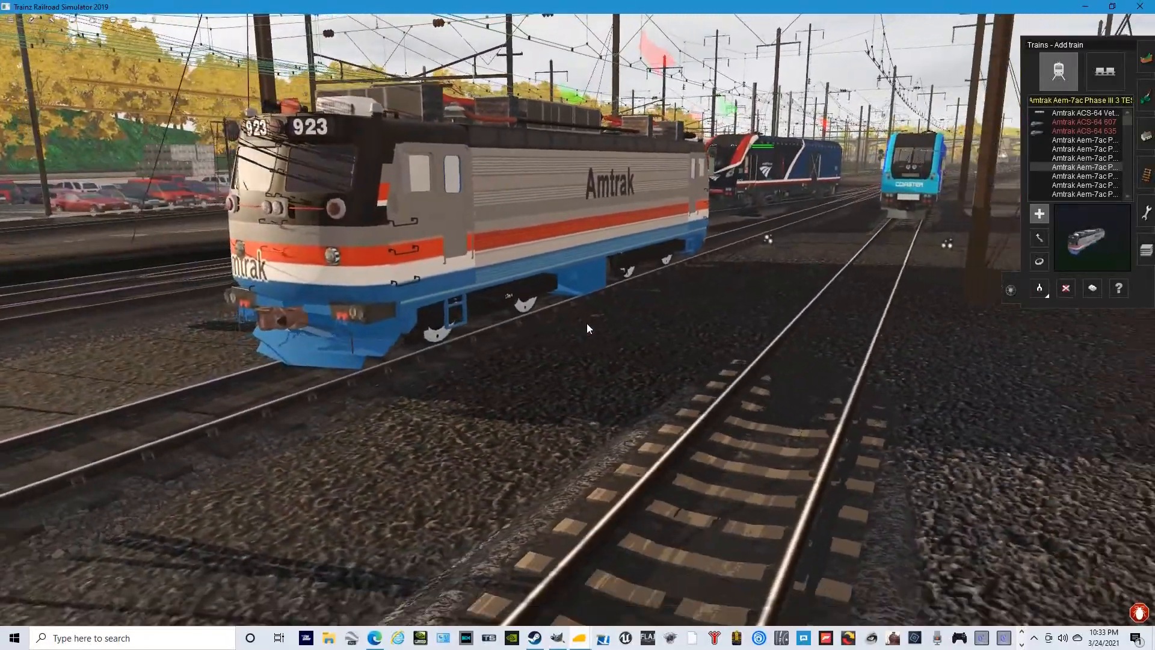
key(Left)
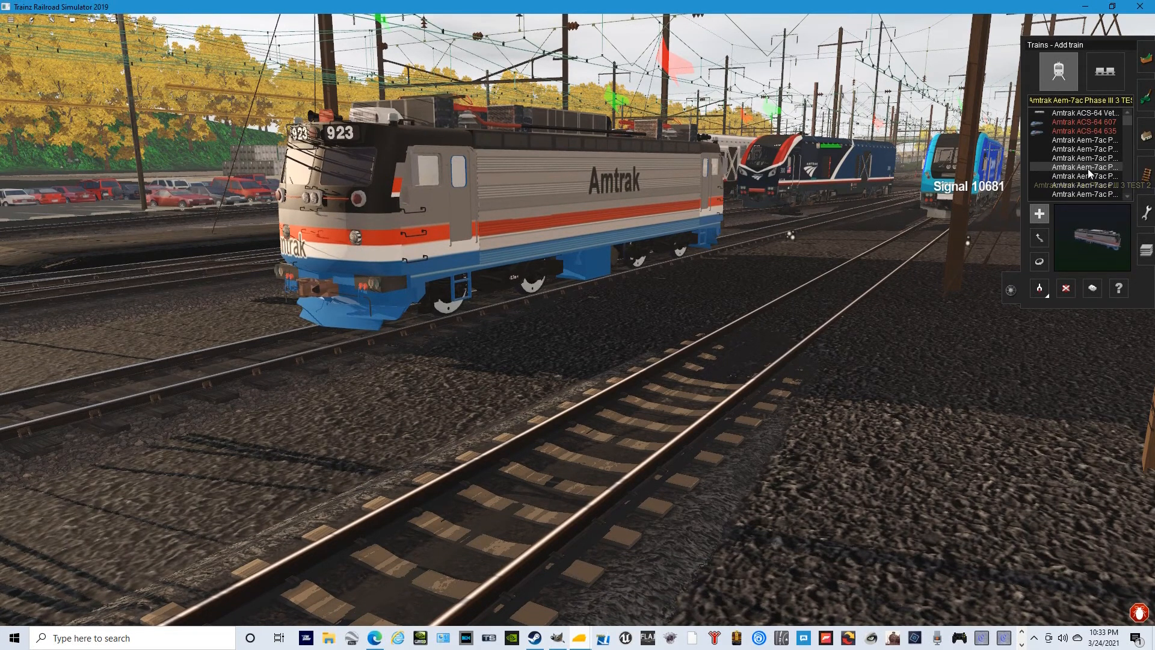
- Check the Amtrak Aem-7ac Phase III 3 TEST 2 entry in Content Manager, then return to the simulator scene
mouse_move(580, 638)
click(701, 583)
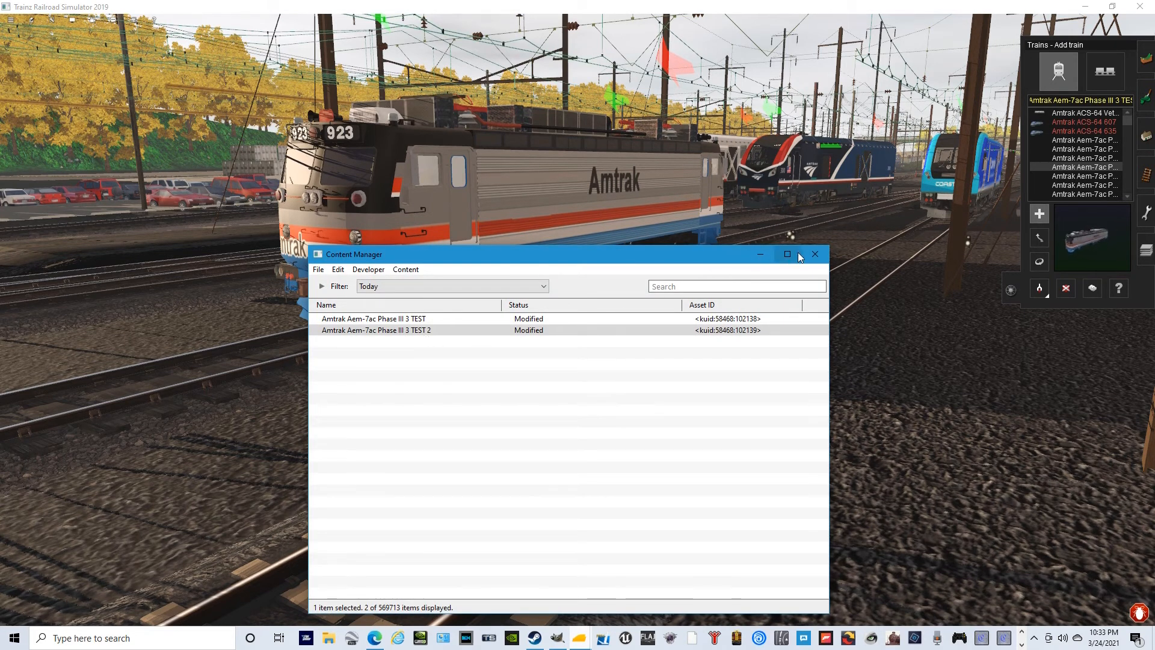
click(758, 253)
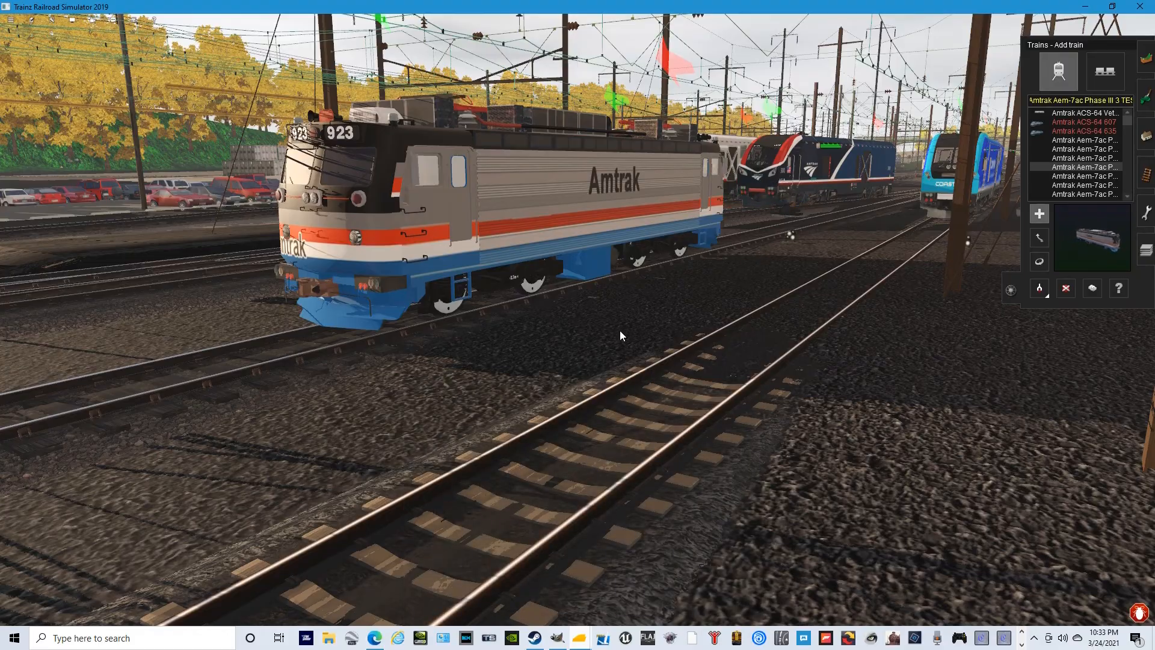
- Orbit fully around the reskinned locomotive and compare the grey body, stripes and Amtrak lettering on its sides and nose
drag(614, 326, 532, 314)
key(Left)
key(s)
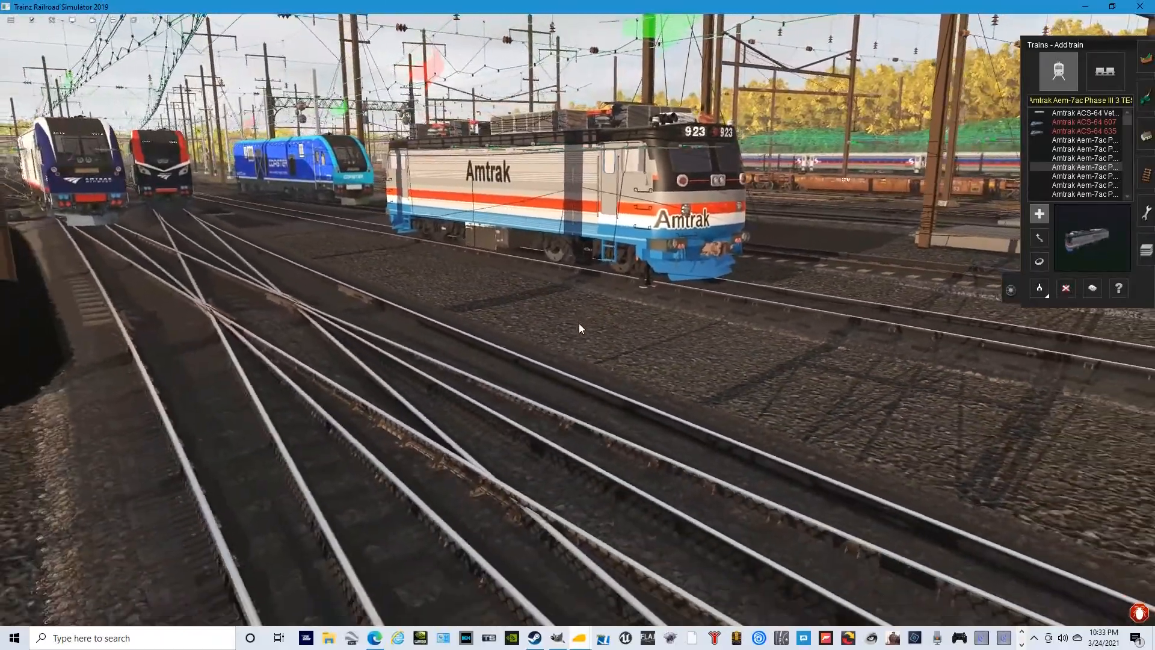
key(w)
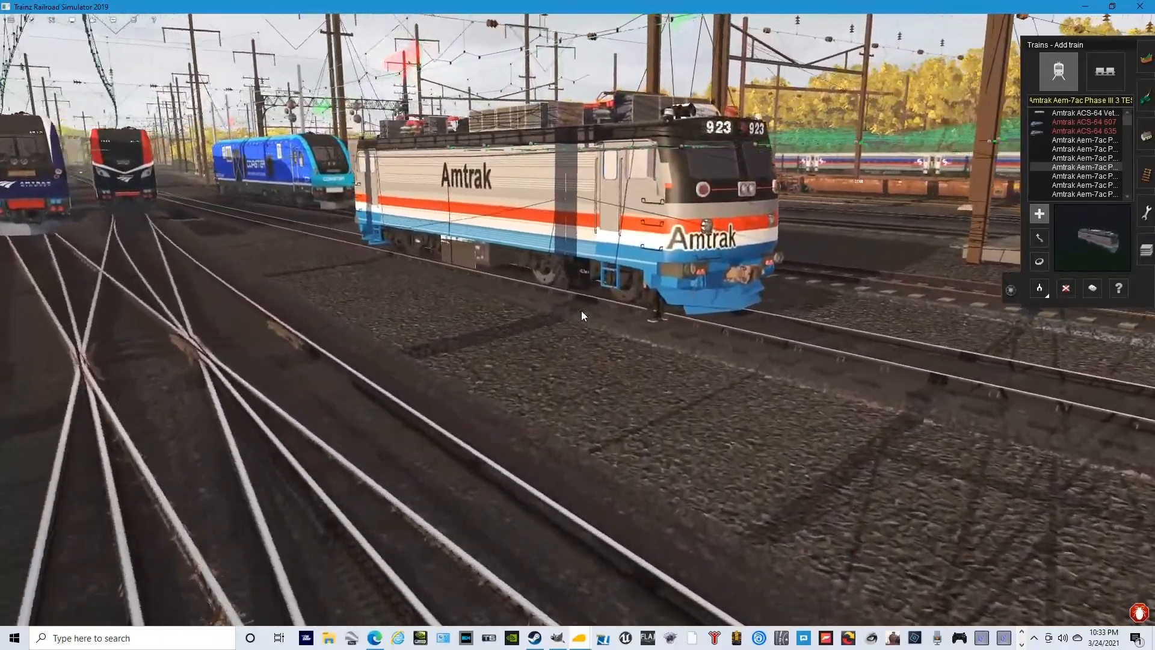
key(Left)
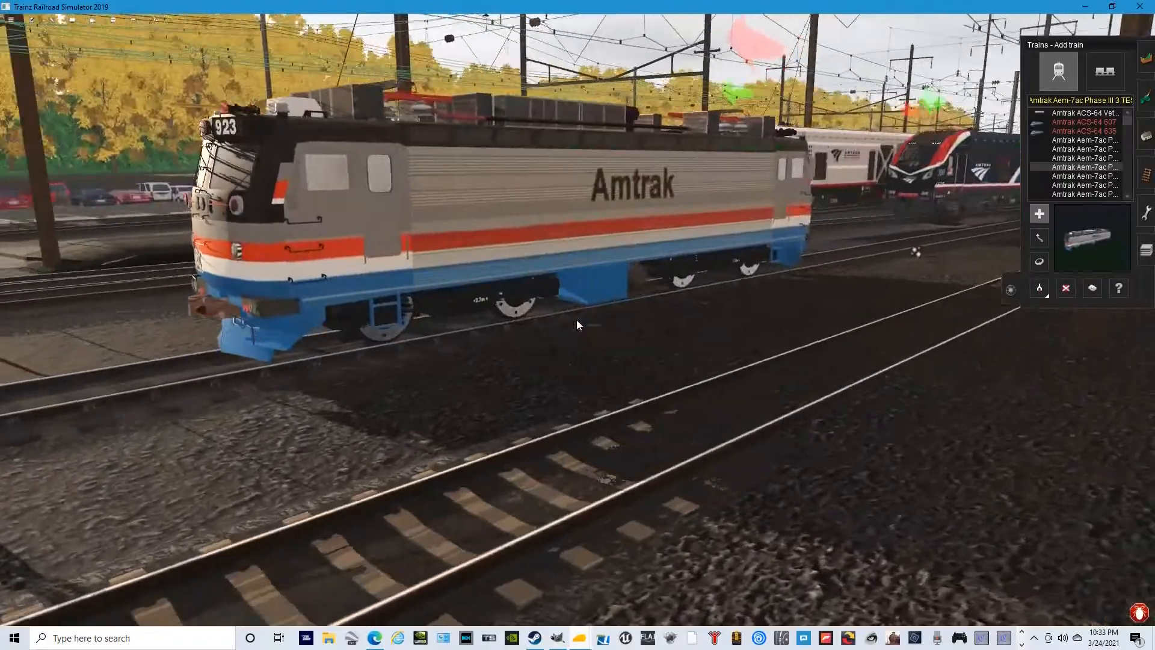
key(Right)
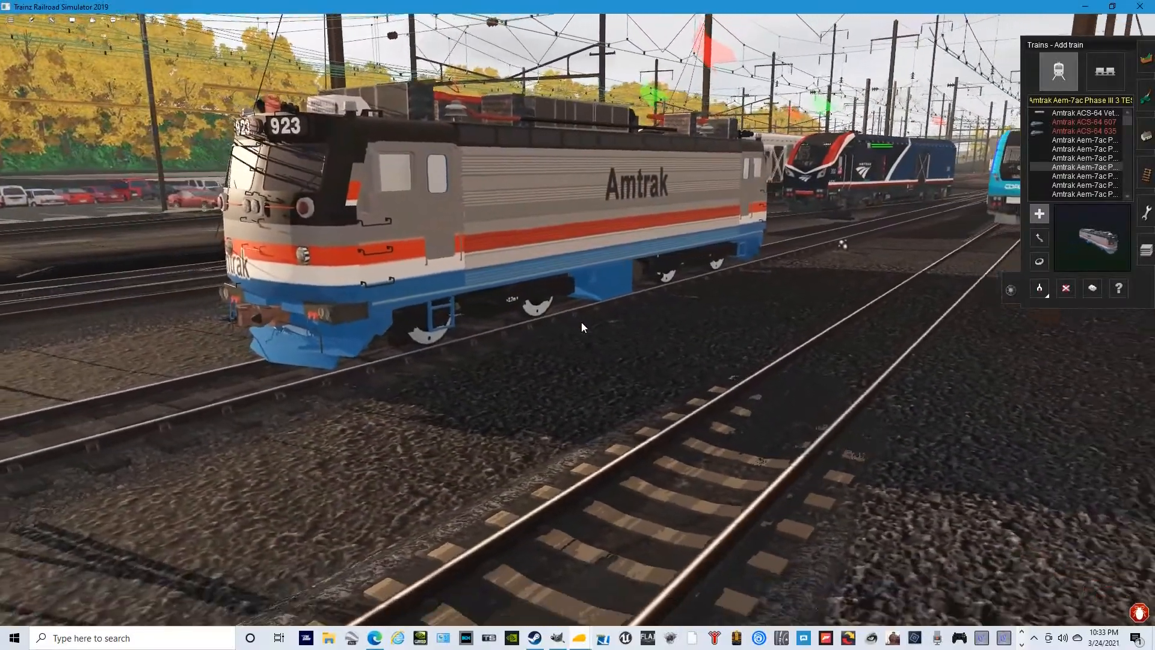
key(s)
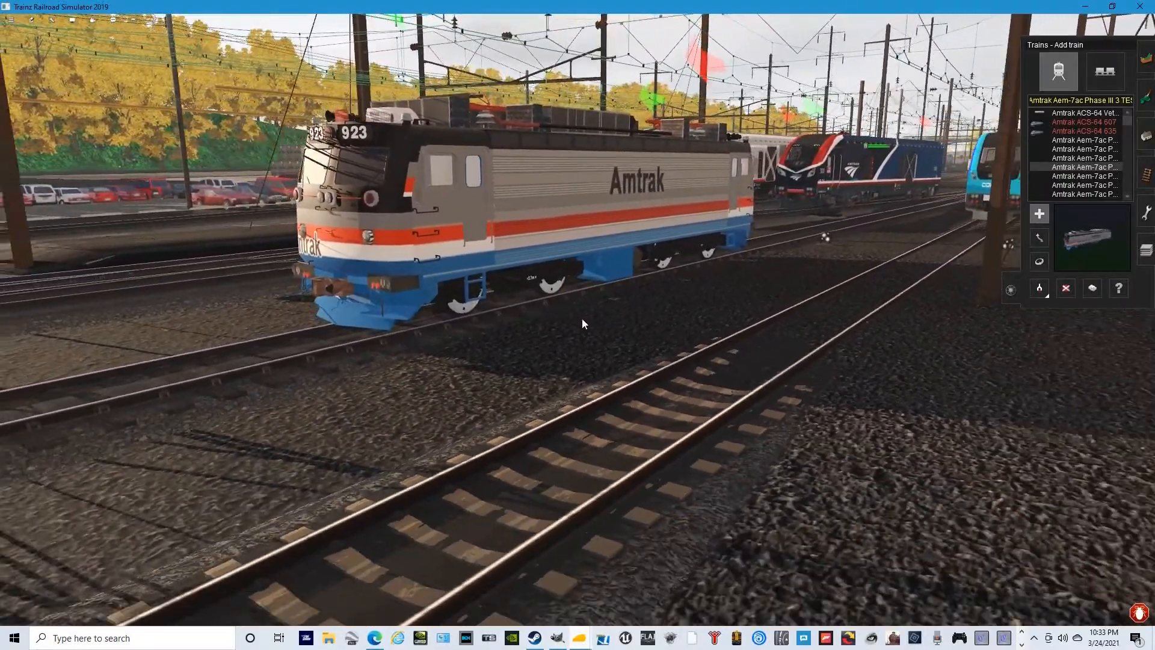
key(a)
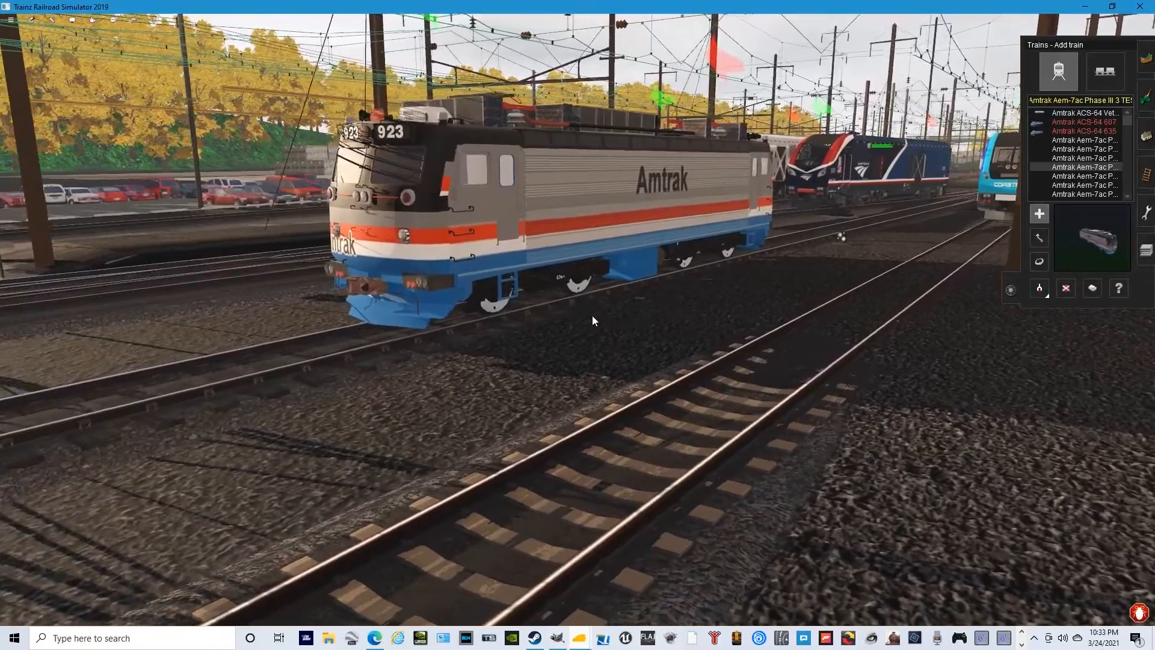
key(Left)
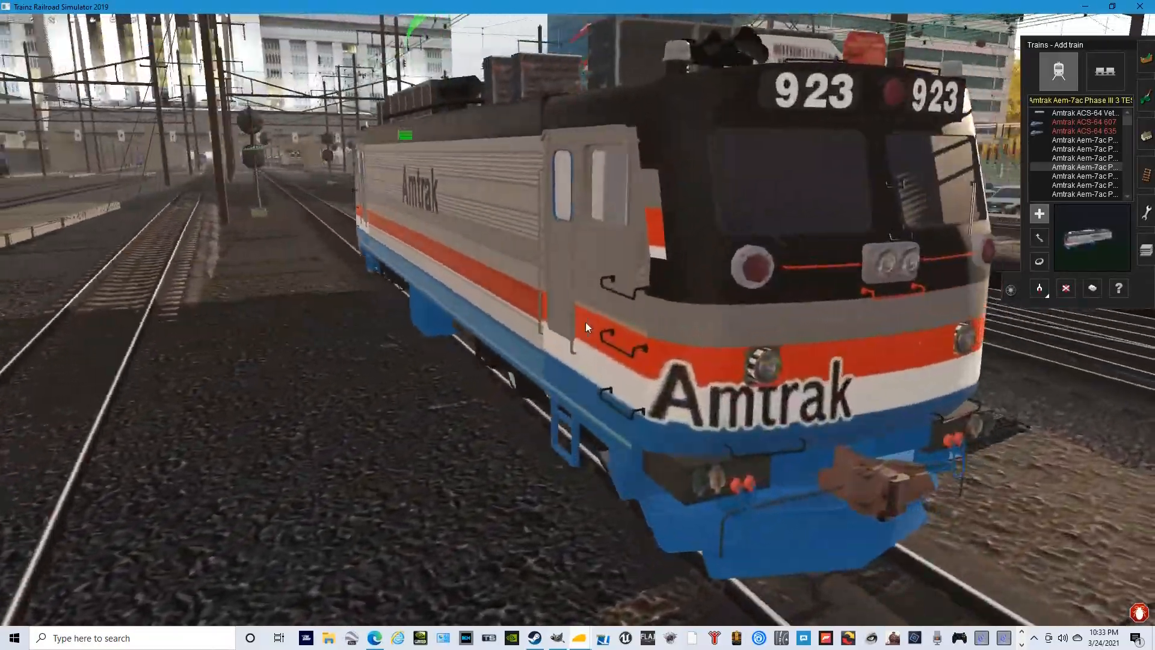
key(Left)
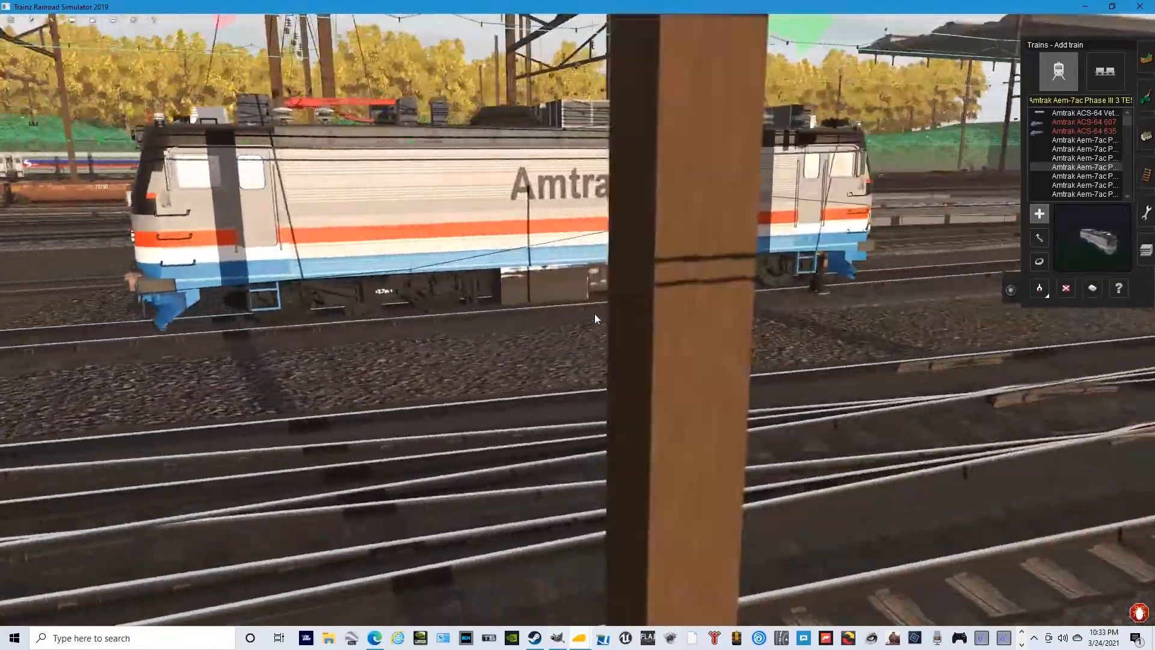
key(Left)
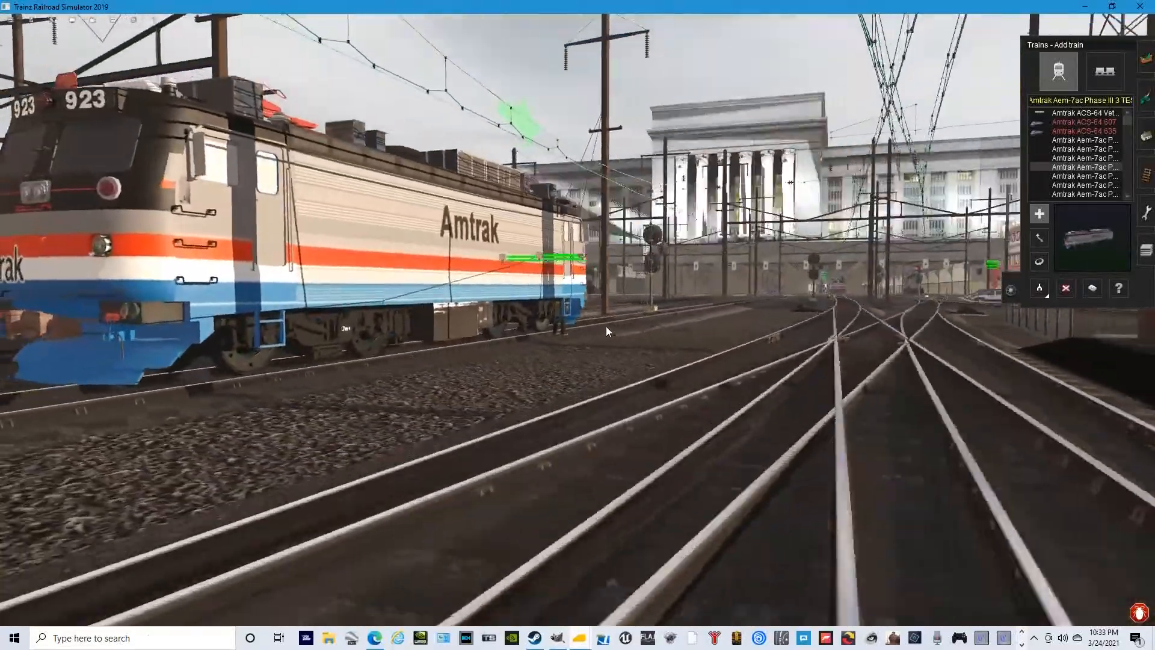
key(Left)
key(Right)
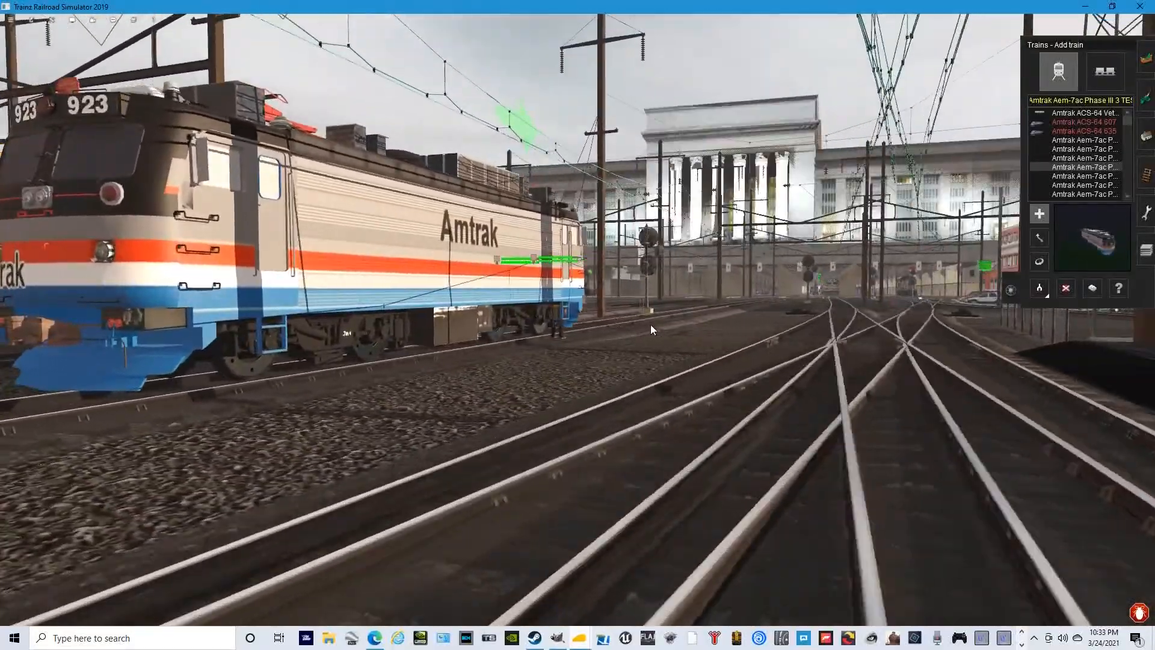
key(Up)
key(Left)
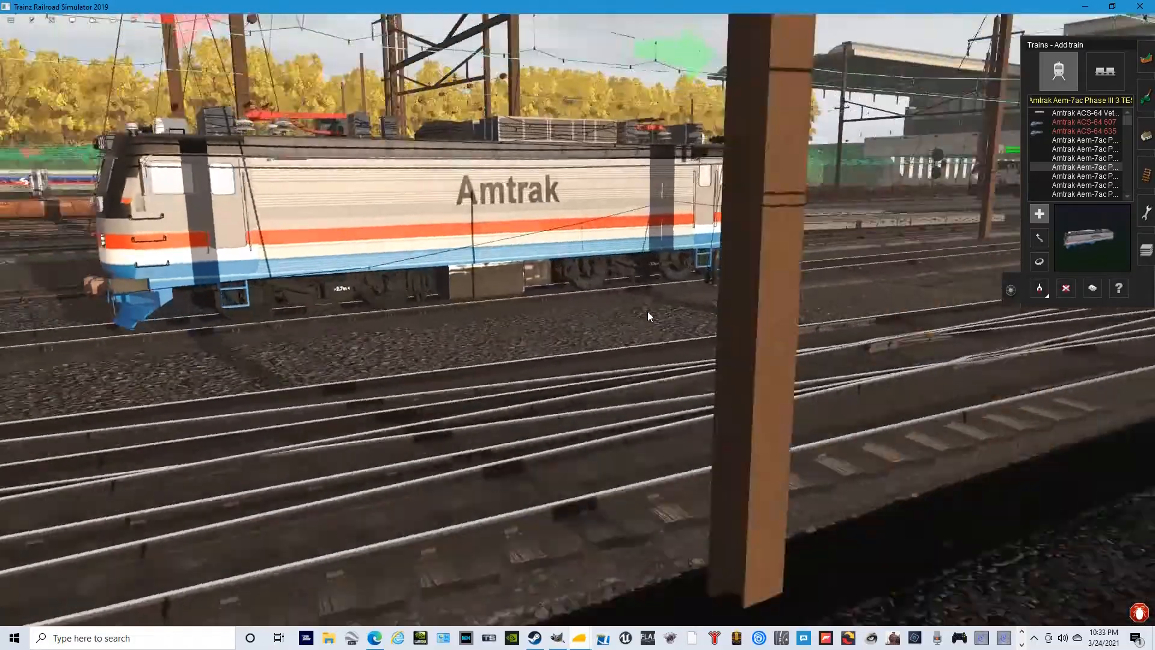
key(Left)
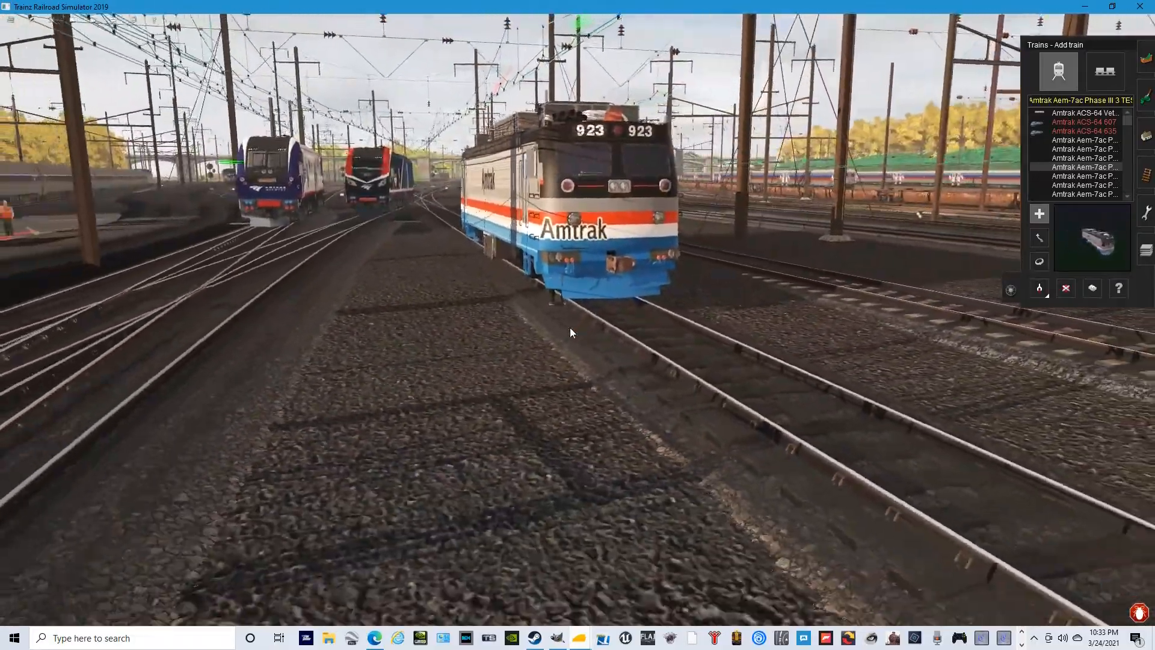
key(Left)
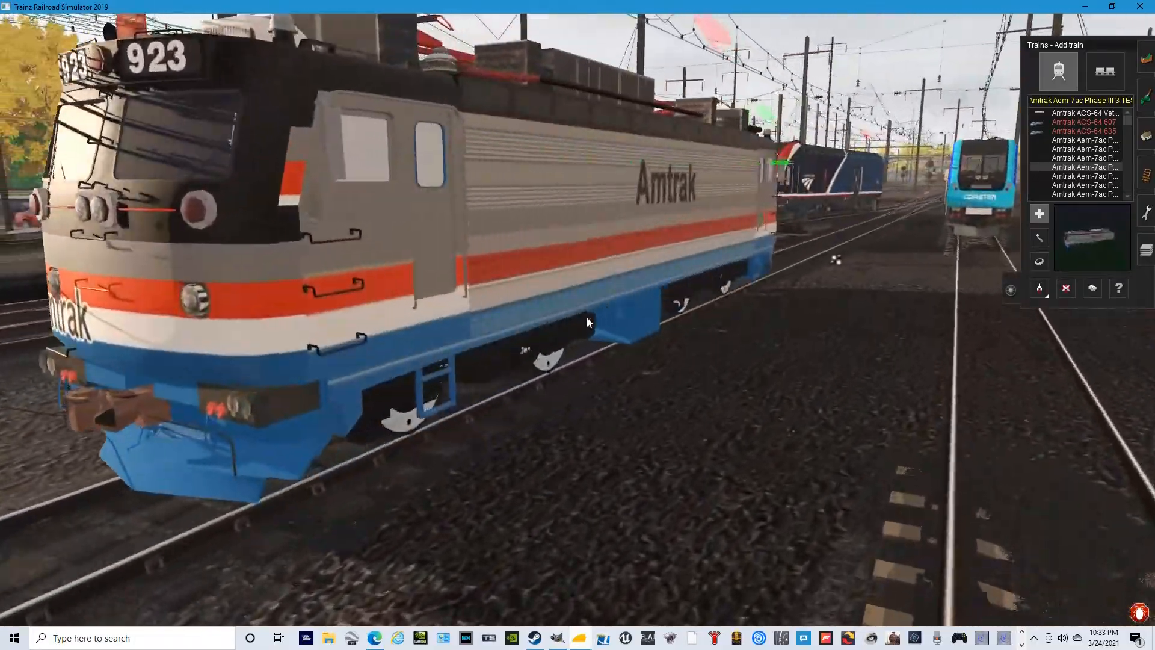
key(Left)
key(Right)
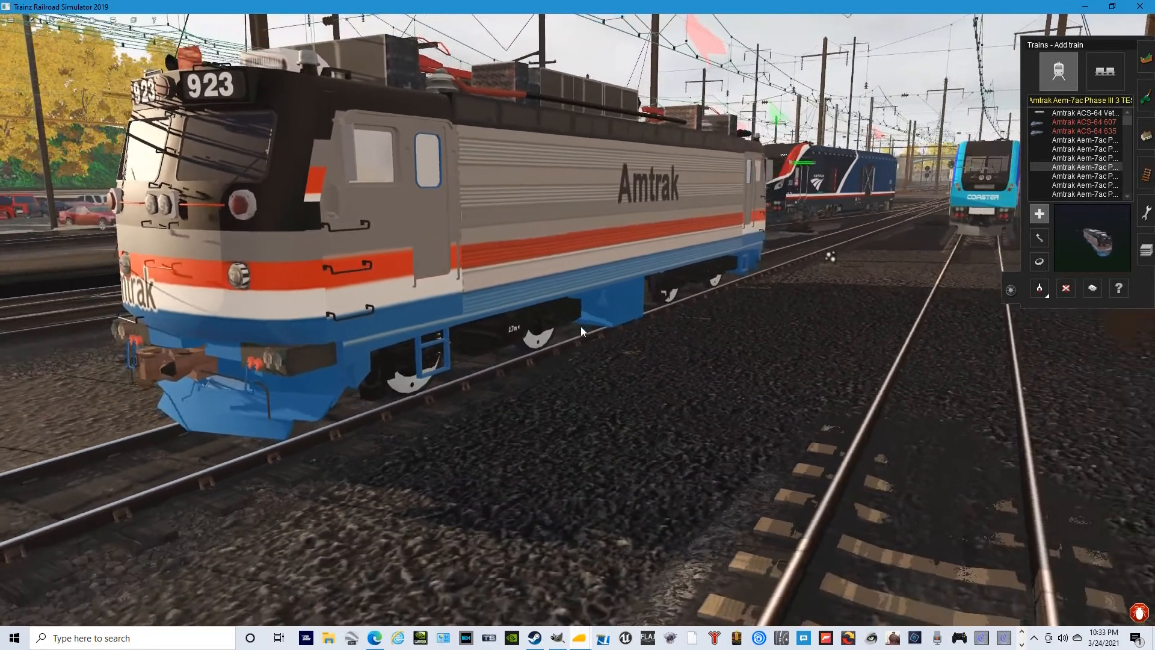
- Inspect the locomotive's cab end, lower side panels and running gear up close for how the recoloured texture is applied
right_click(580, 327)
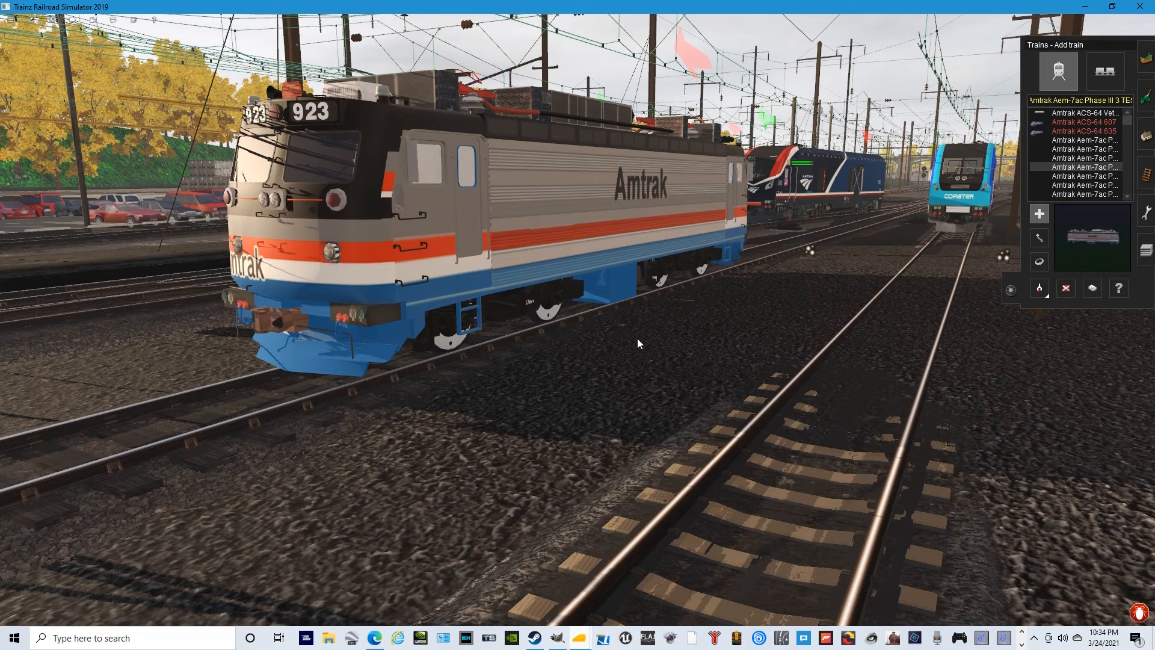
key(Left)
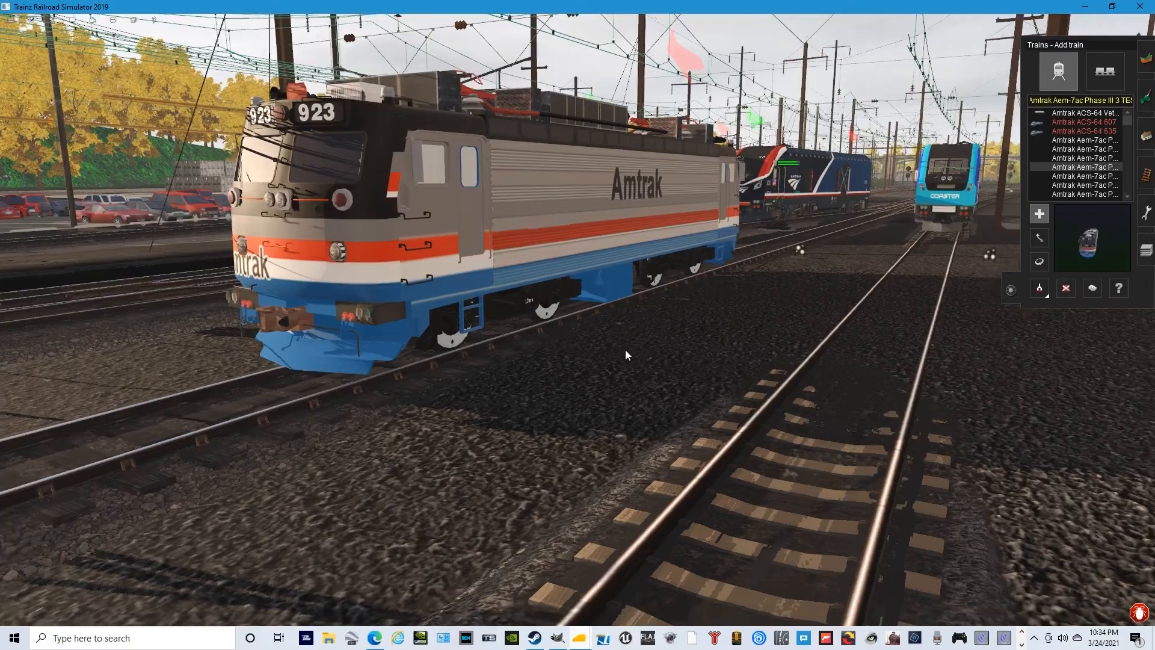
key(Left)
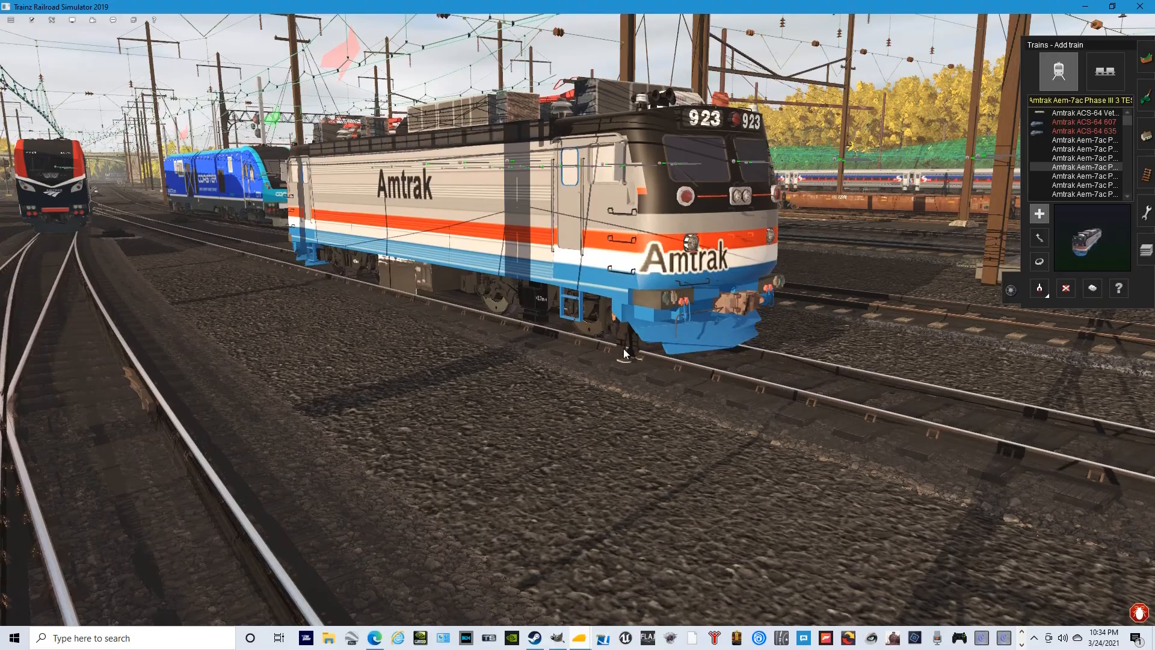
key(Left)
scroll(630, 330, up, 4)
scroll(574, 314, up, 5)
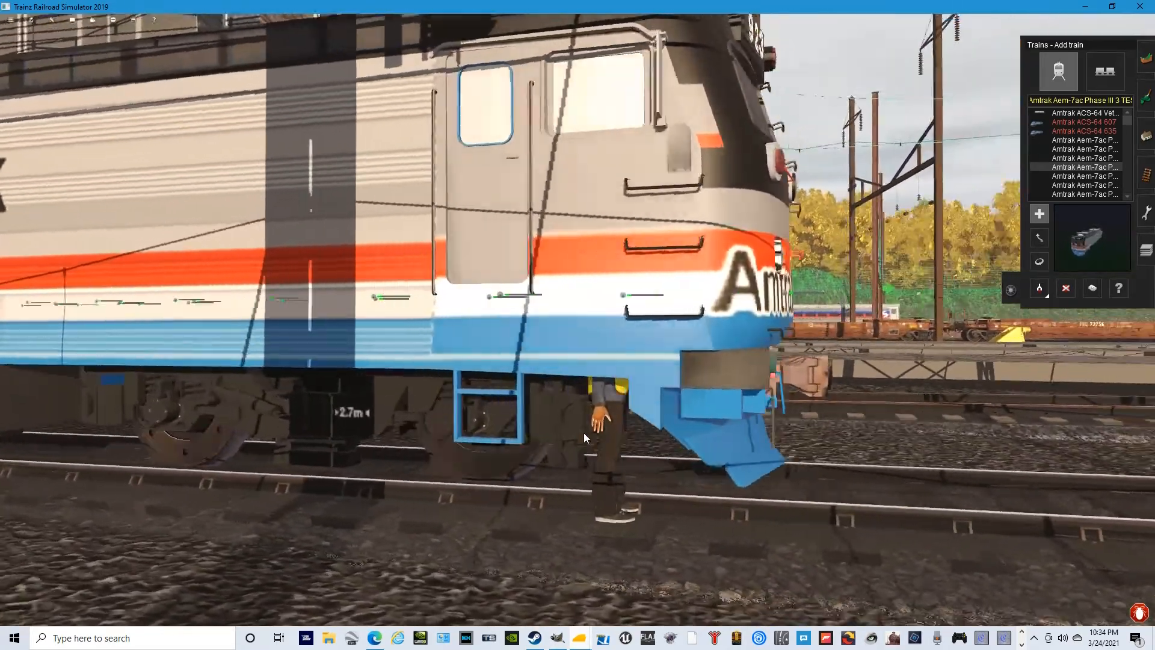
key(Left)
key(Right)
key(Left)
key(Left)
key(Up)
key(Right)
scroll(547, 291, up, 5)
scroll(583, 355, down, 5)
key(Right)
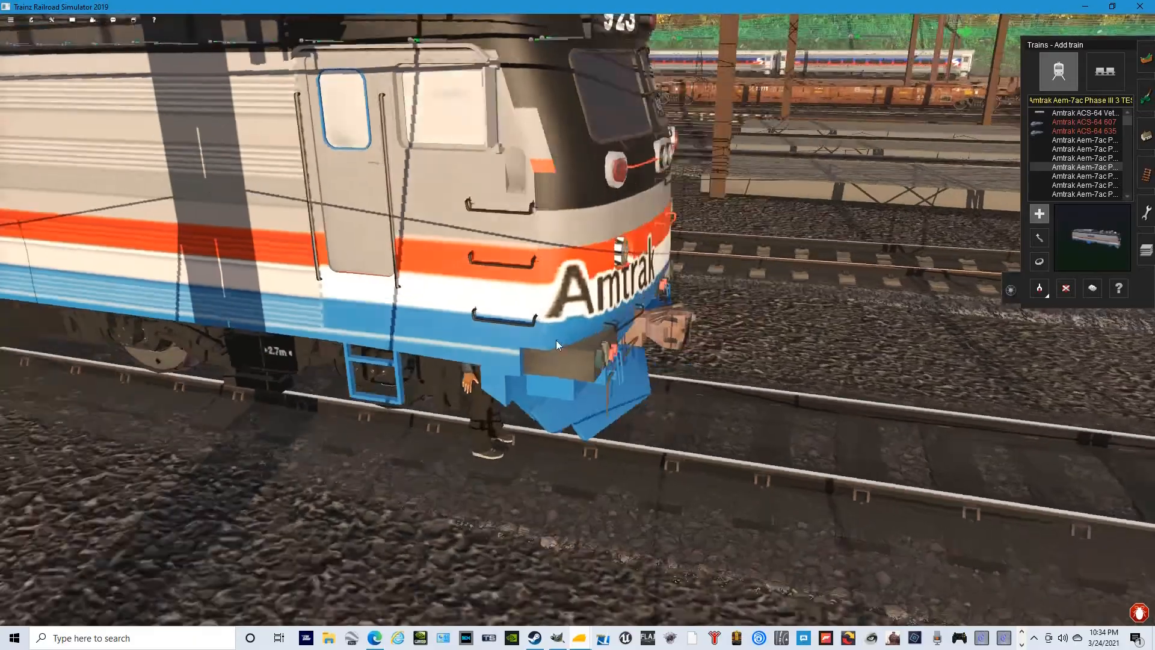
scroll(557, 313, down, 3)
key(Right)
key(Left)
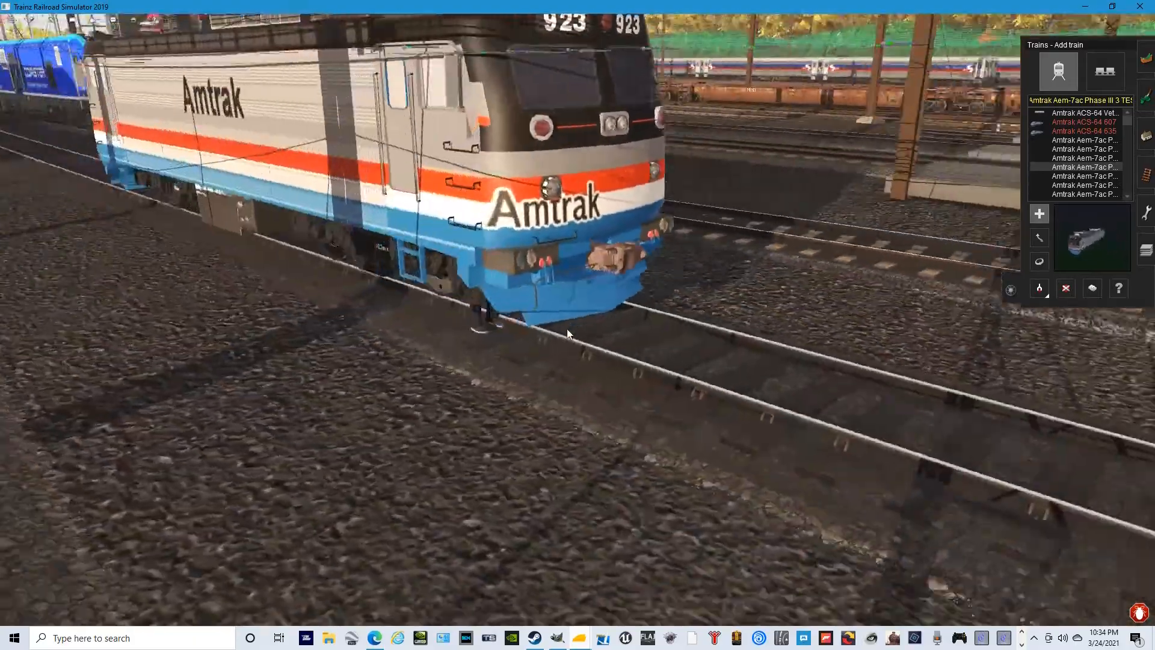
scroll(567, 328, down, 3)
key(Down)
key(Left)
scroll(622, 385, up, 4)
scroll(611, 381, down, 2)
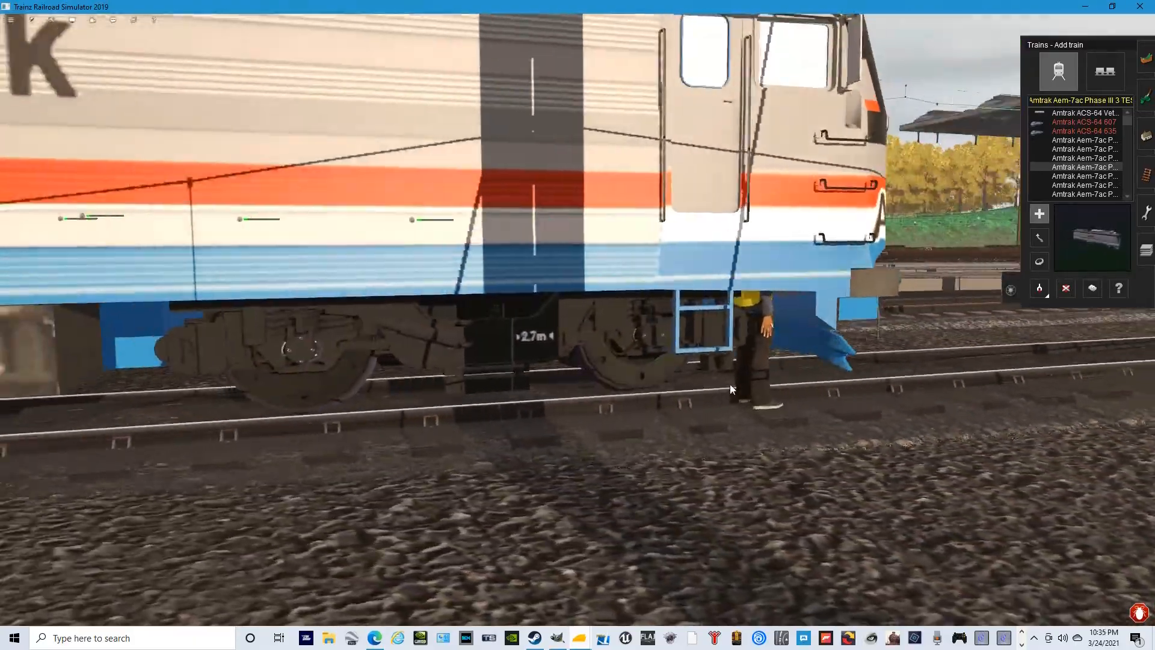
key(Left)
key(Right)
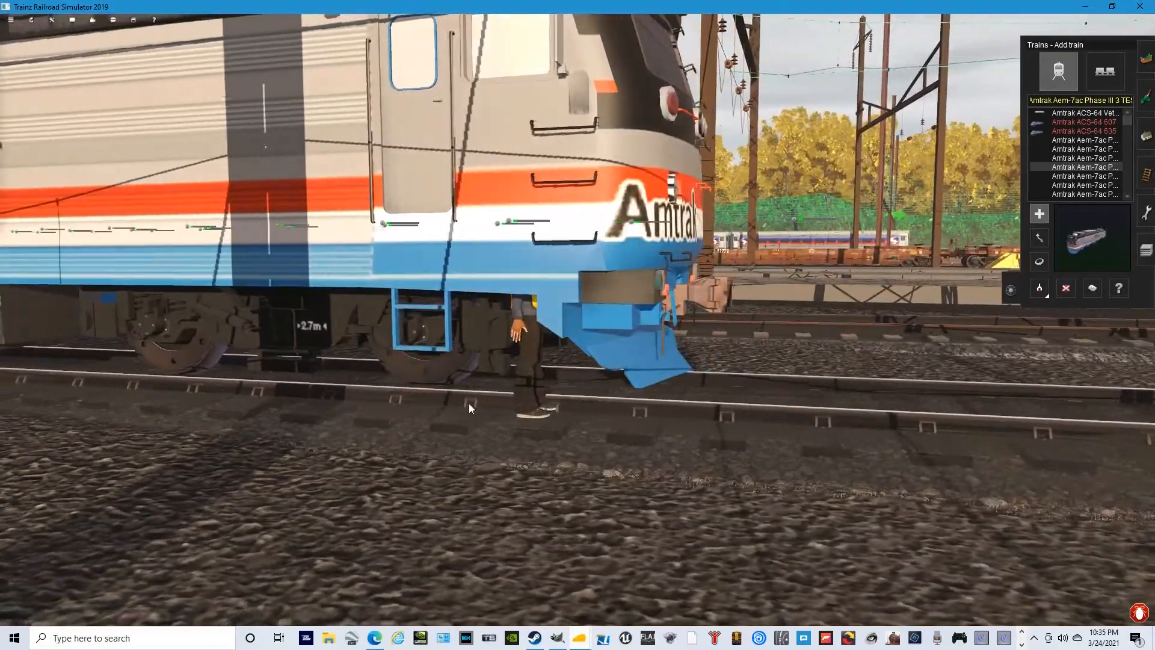
- Compare the neighbouring Charger locomotives, Amtrak Midwest 4612, Amtrak 300 and the Coaster unit, in the yard near the reskinned AEM-7
scroll(463, 400, down, 5)
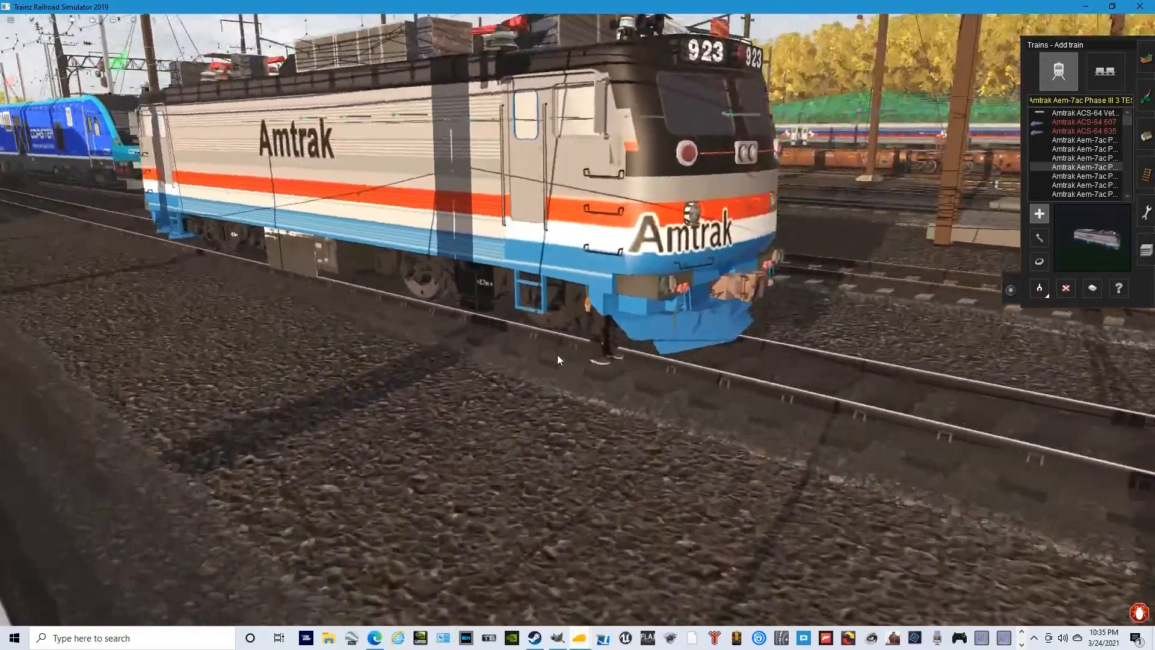
scroll(556, 359, down, 5)
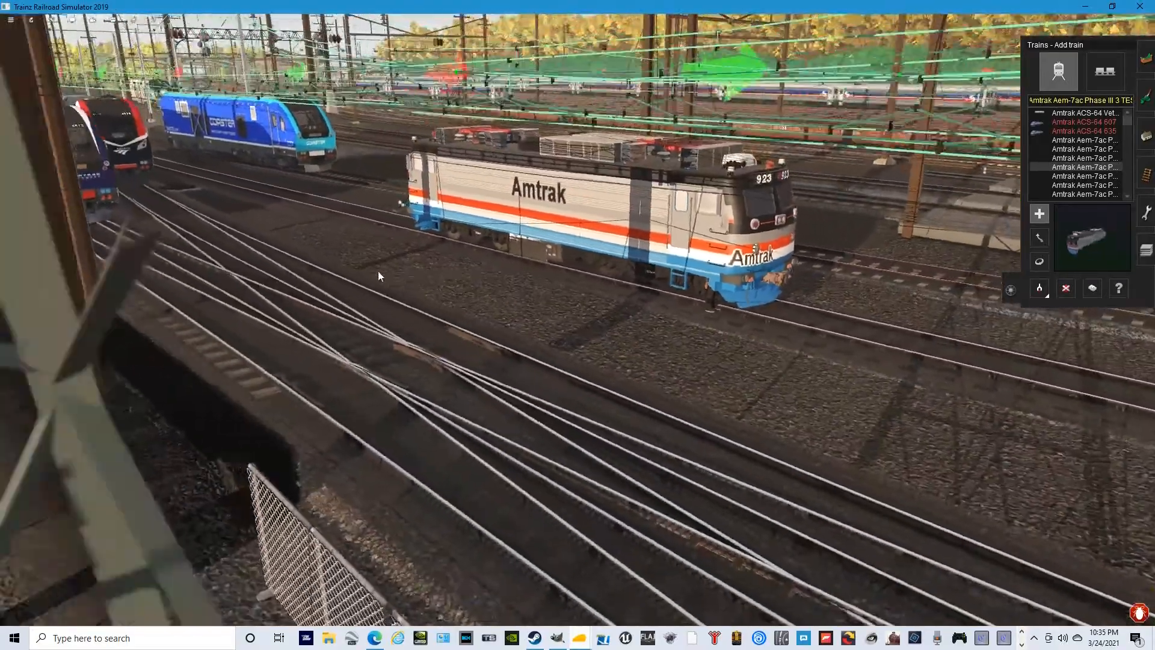
key(w)
drag(378, 270, 586, 320)
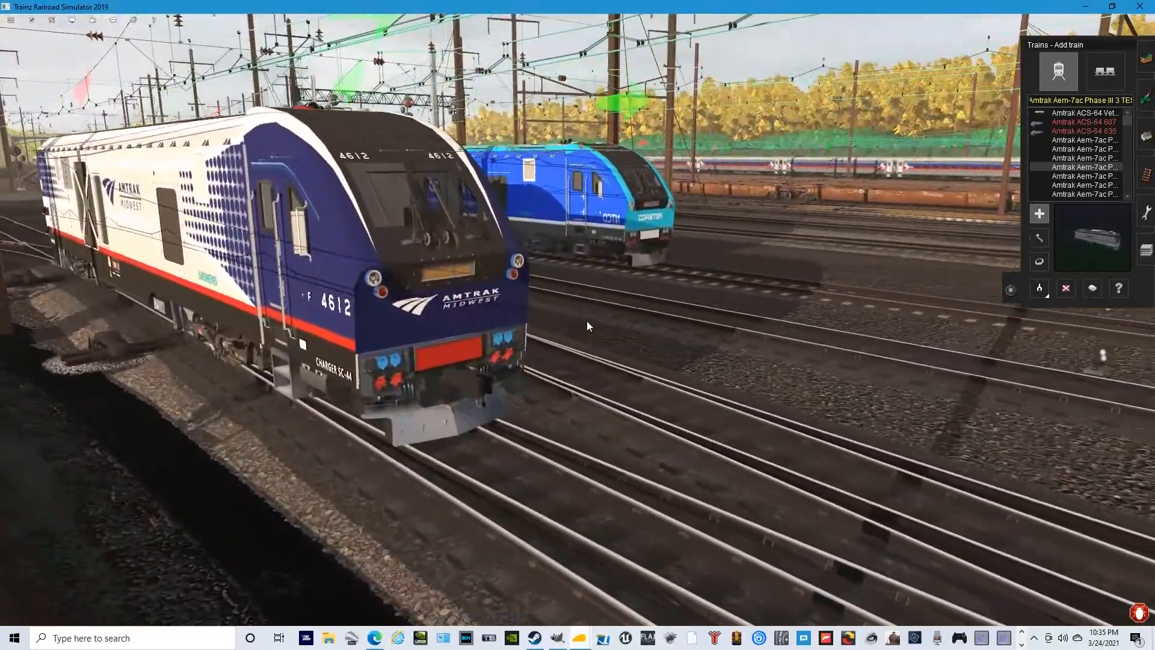
key(s)
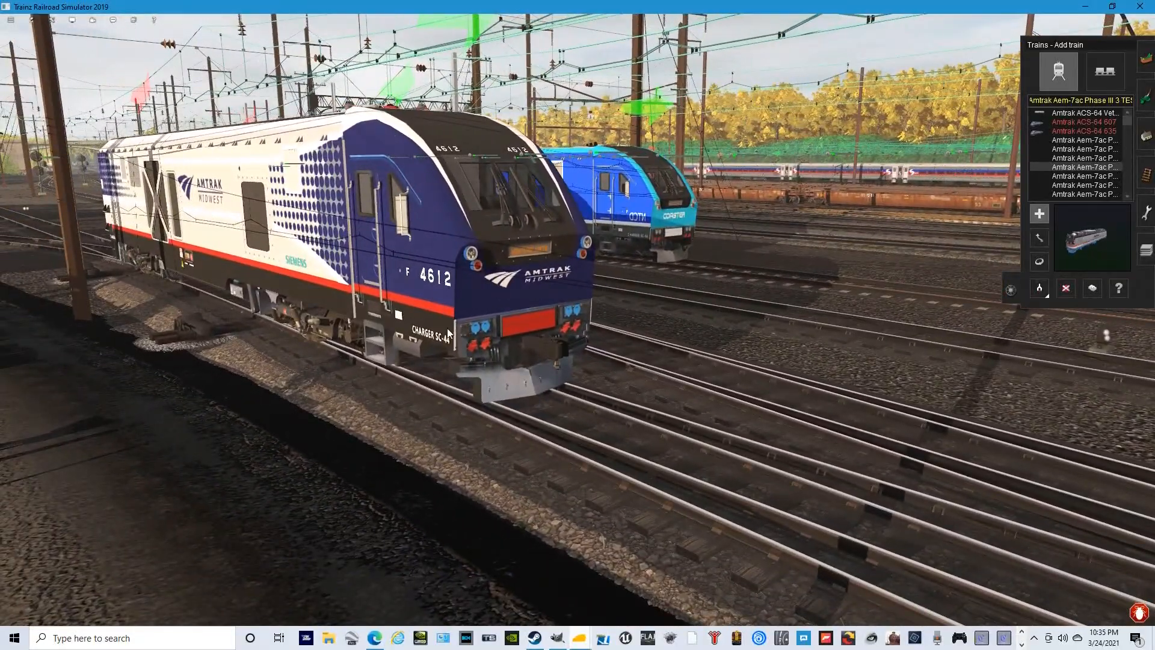
key(Left)
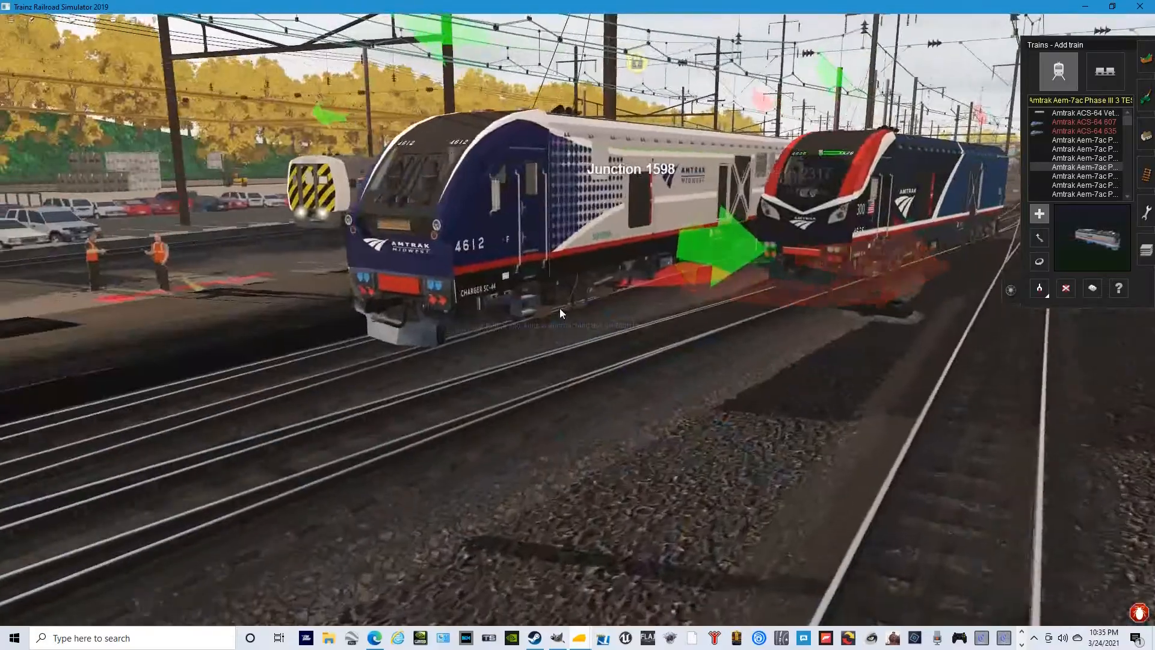
key(d)
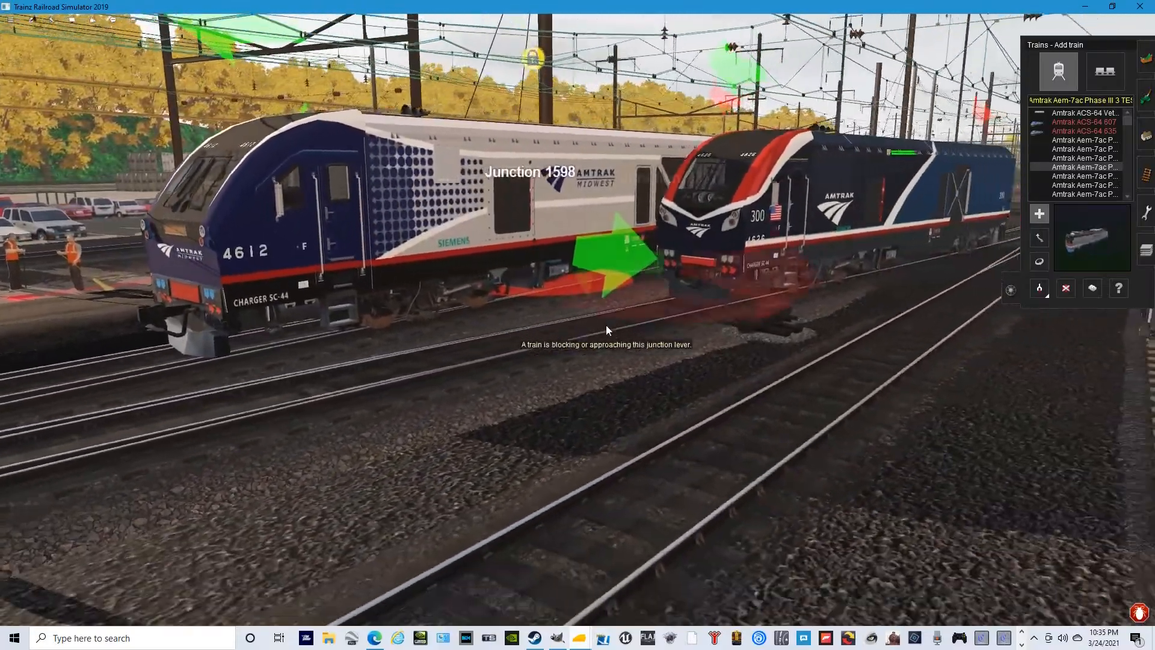
key(d)
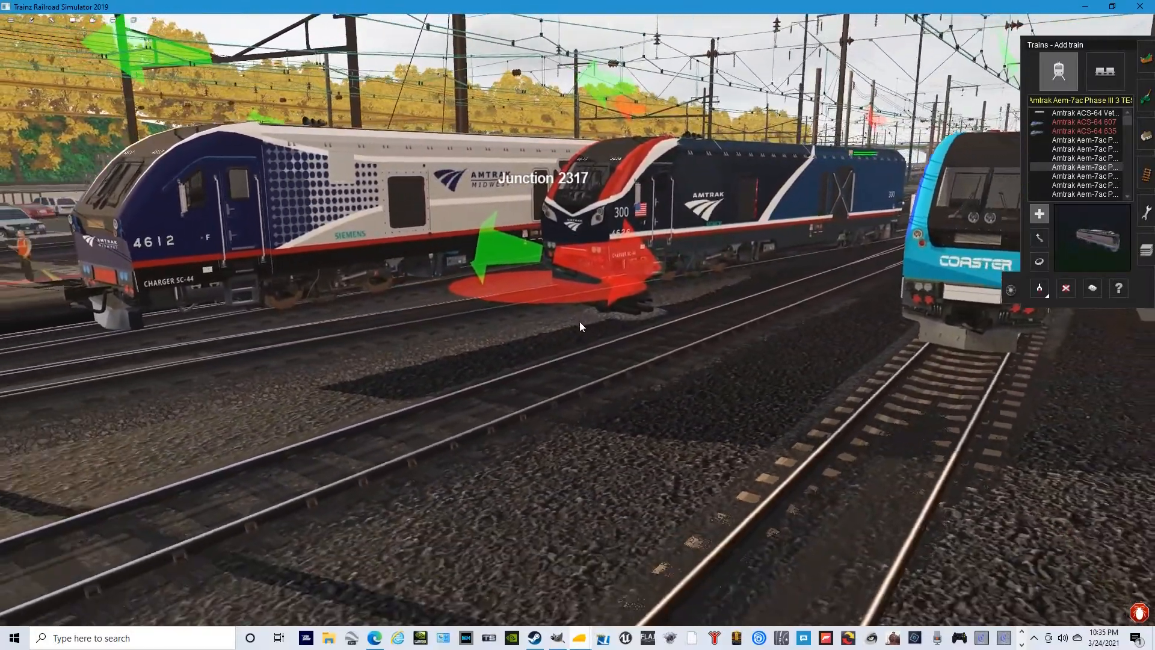
key(s)
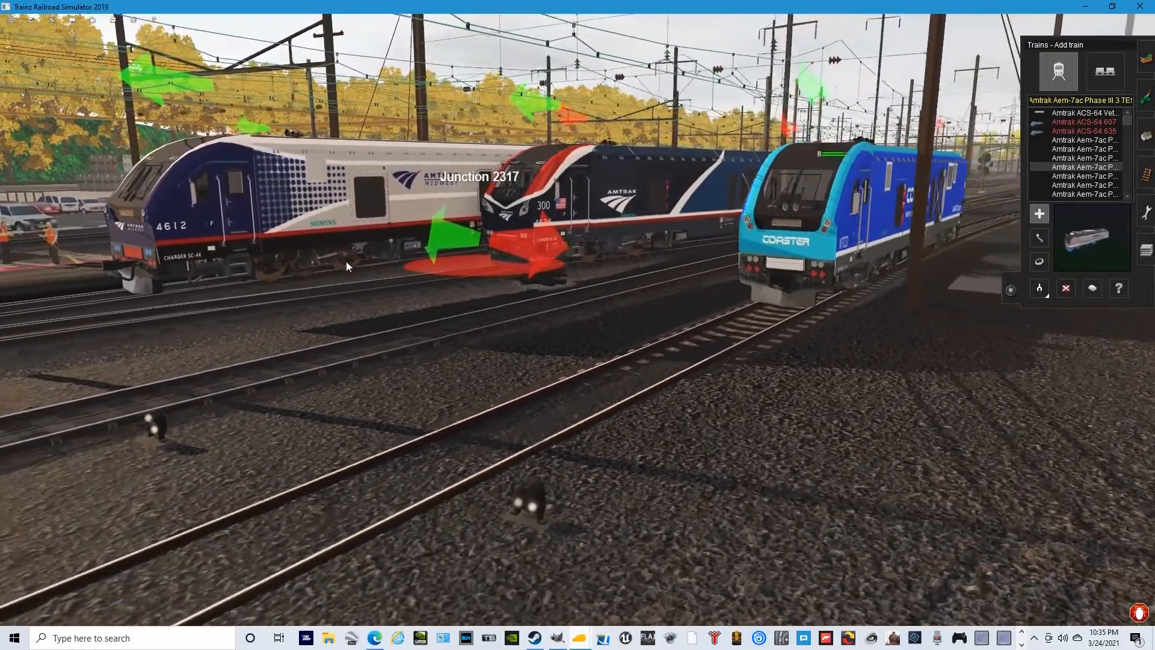
key(a)
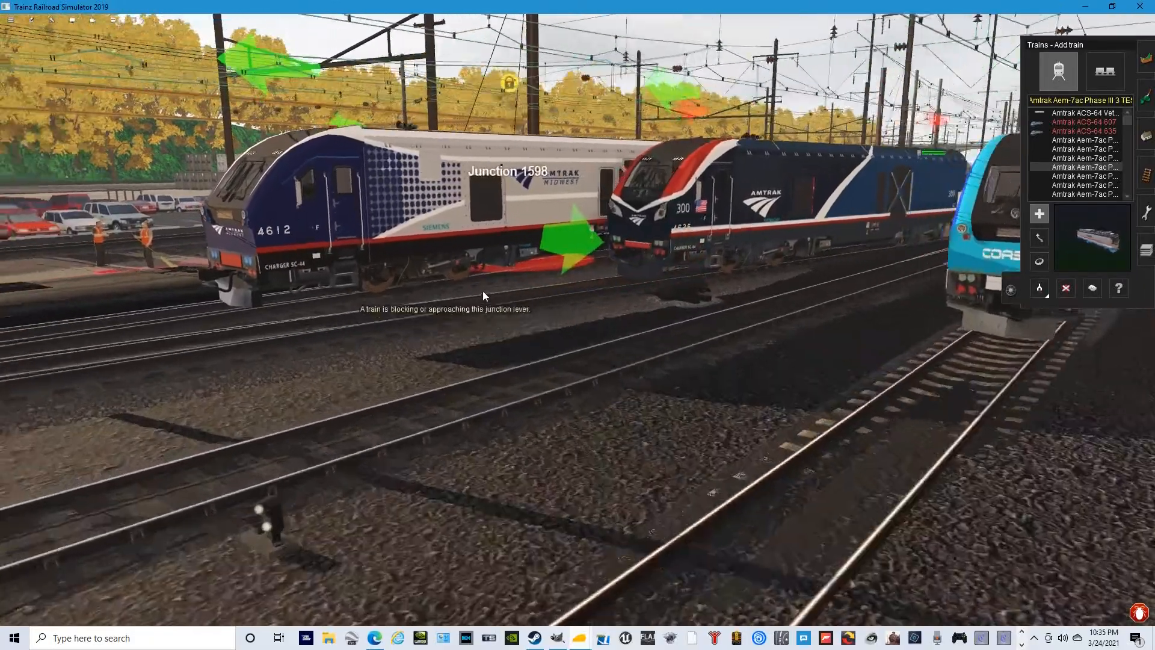
key(w)
drag(577, 317, 560, 278)
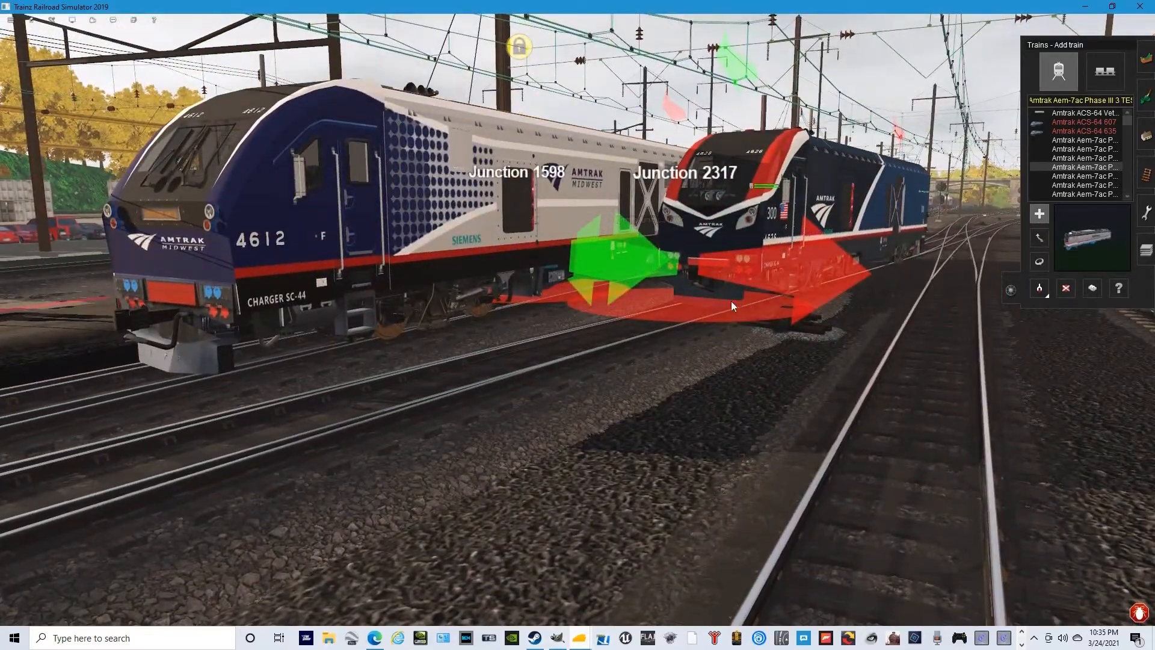
- Examine the Coaster locomotive's side and rear, then view the whole row of locomotives from the platform
key(Up)
mouse_move(627, 326)
mouse_down()
mouse_move(597, 323)
mouse_move(603, 306)
mouse_move(602, 319)
mouse_move(561, 320)
mouse_move(596, 321)
mouse_move(565, 316)
mouse_move(625, 301)
mouse_move(632, 259)
mouse_move(666, 318)
mouse_move(572, 319)
mouse_move(607, 320)
mouse_move(606, 331)
mouse_up()
key(Left)
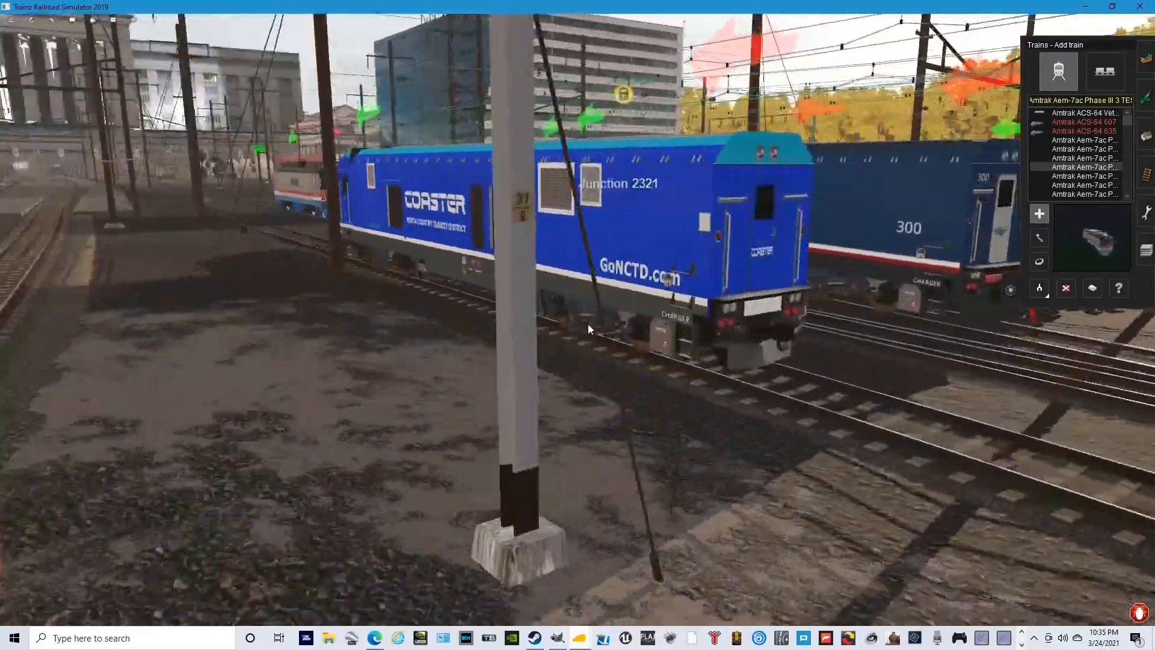
key(Right)
drag(510, 316, 522, 381)
key(Down)
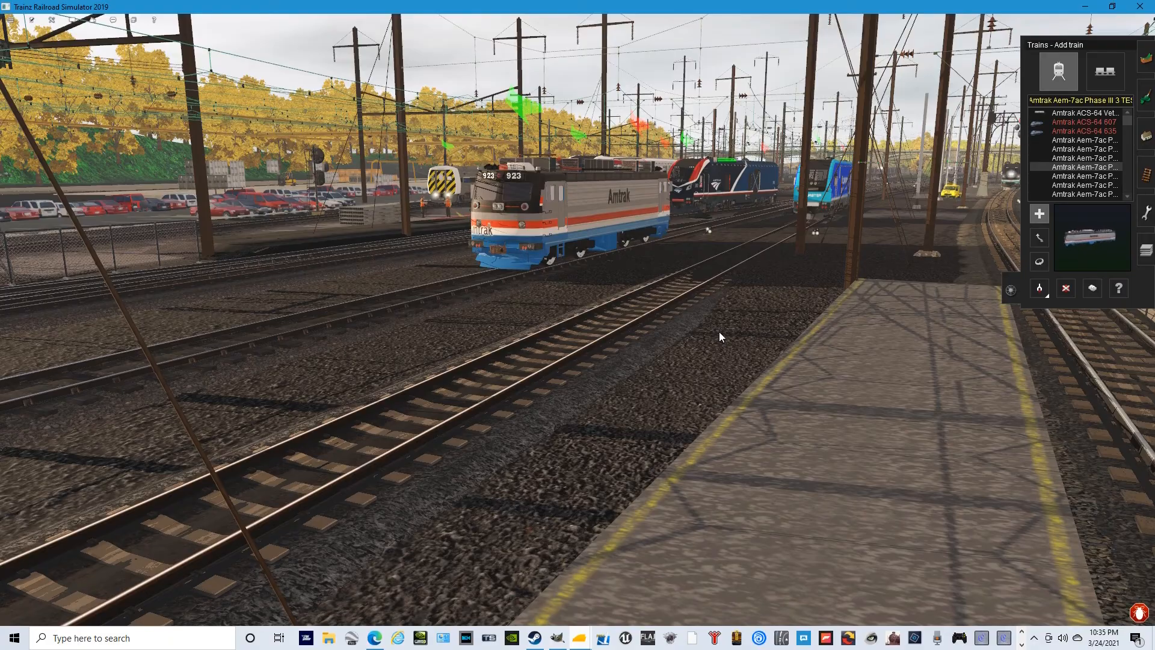
- Inspect the Metrolink 4607 Charger locomotive's nose, side lettering and paint scheme on the far track
drag(962, 264, 588, 250)
key(Up)
drag(728, 266, 583, 316)
key(Up)
key(Up)
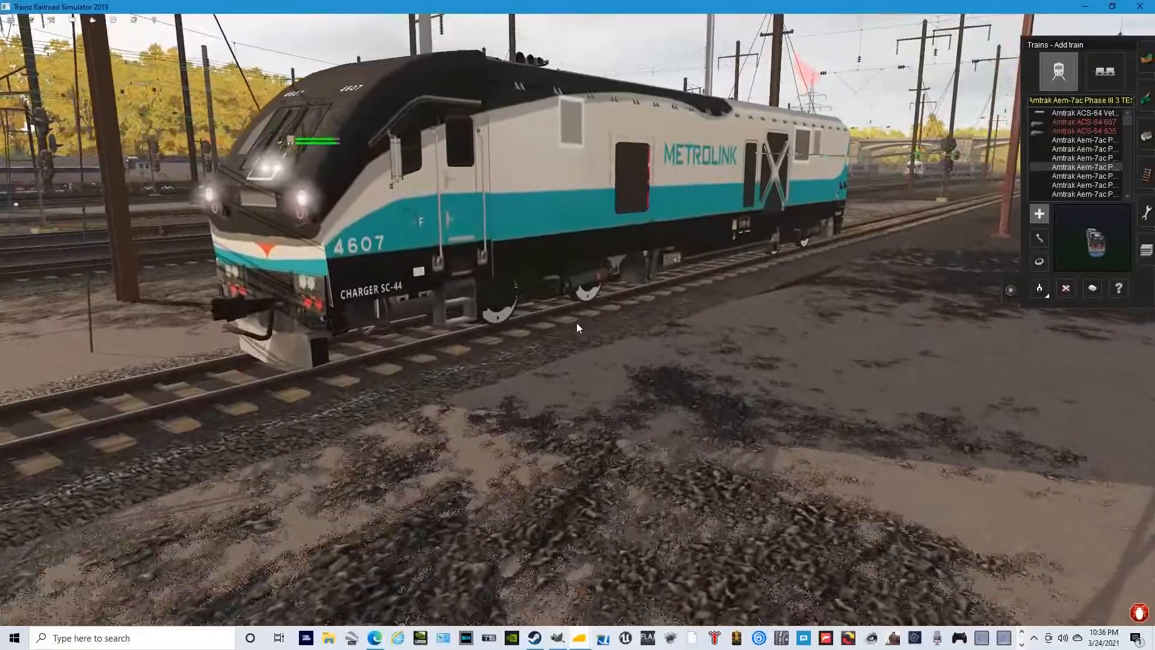
key(Down)
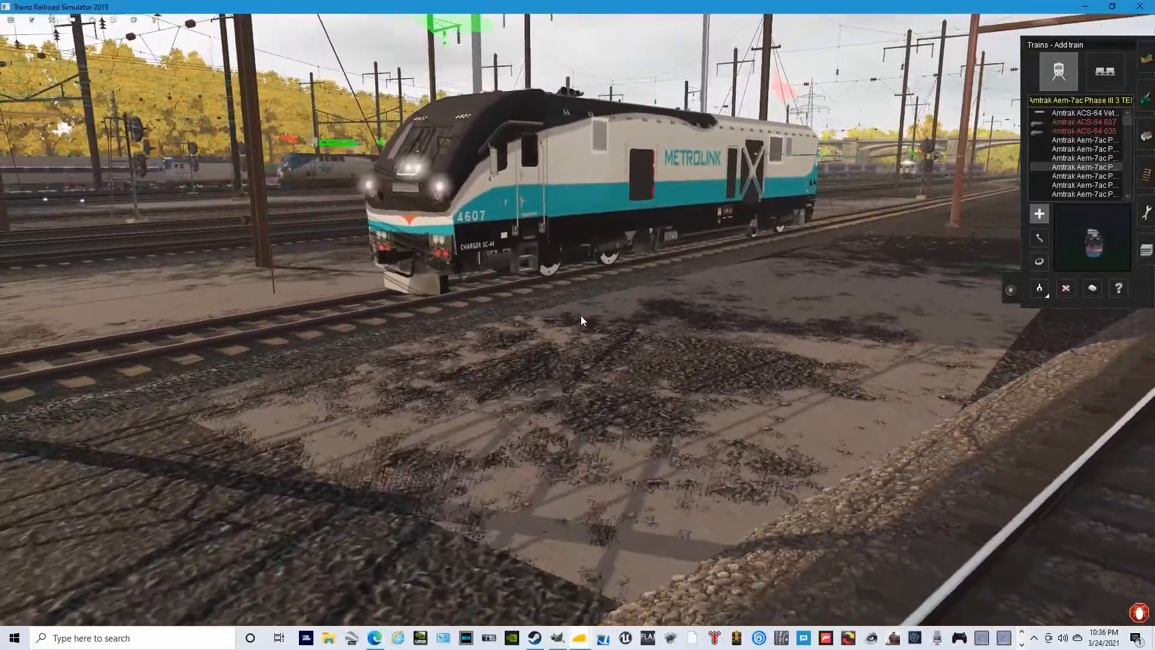
key(Up)
key(Up)
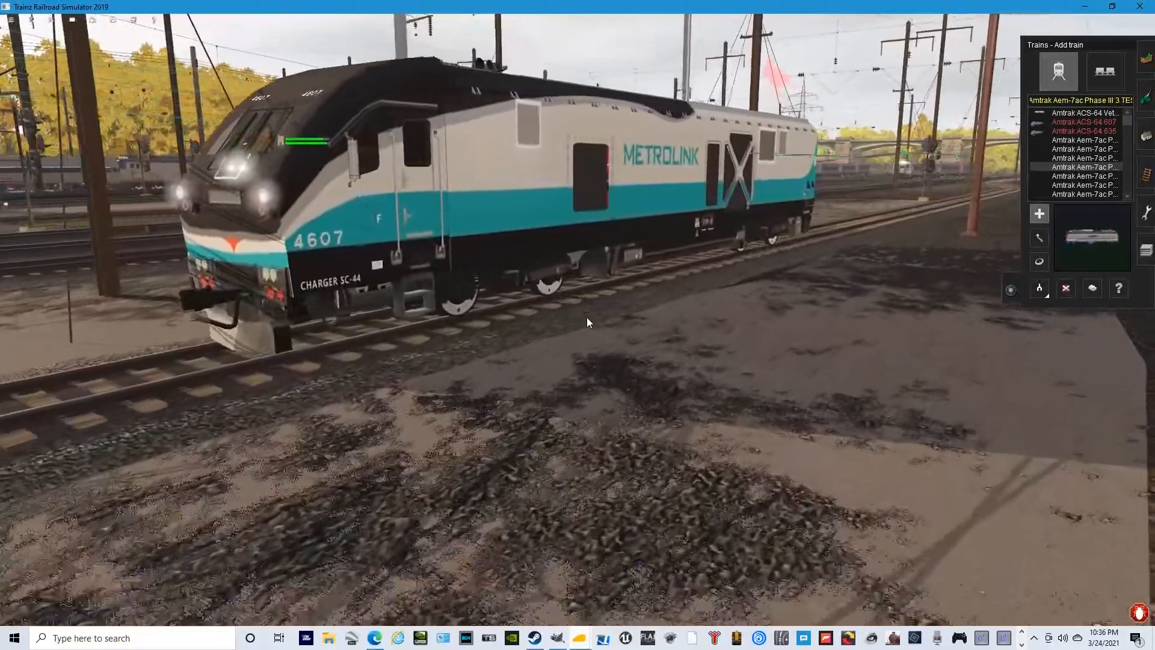
key(Down)
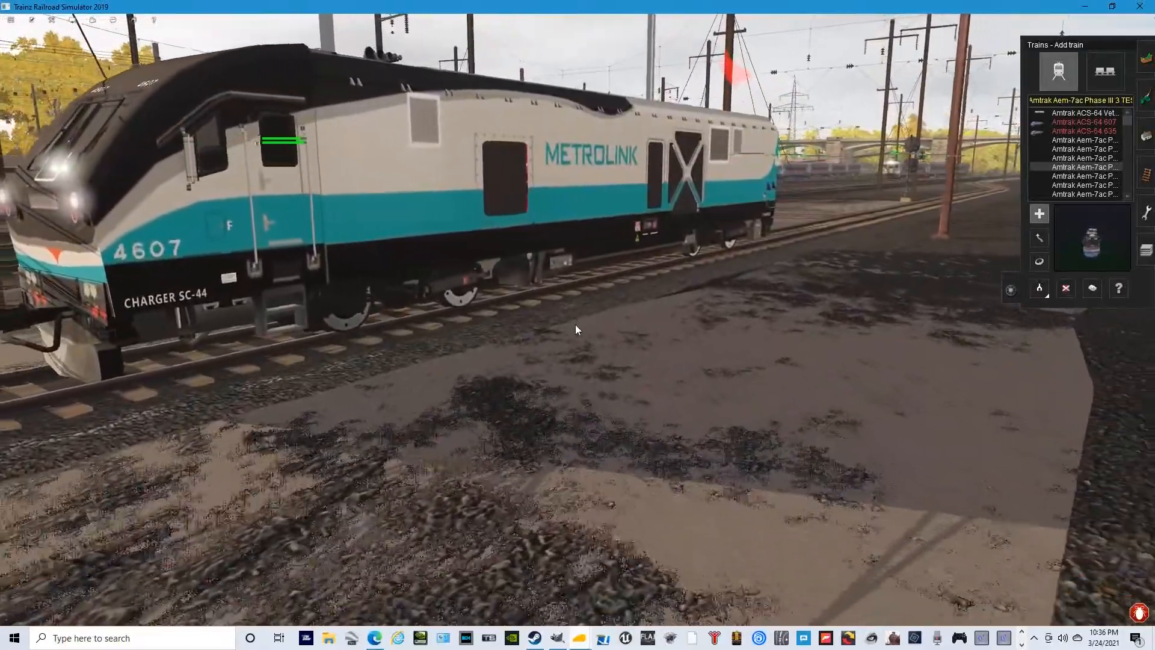
key(Down)
key(Left)
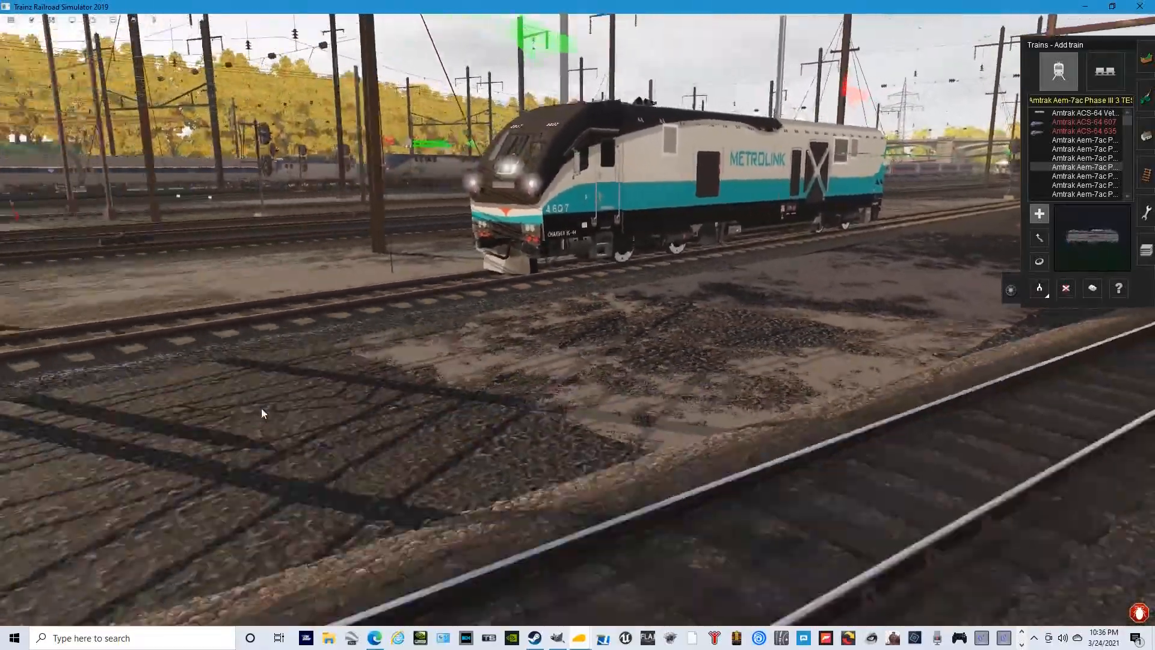
- Return across the yard to the reskinned Amtrak 923 locomotive and view it from beside the platform
key(Left)
key(Down)
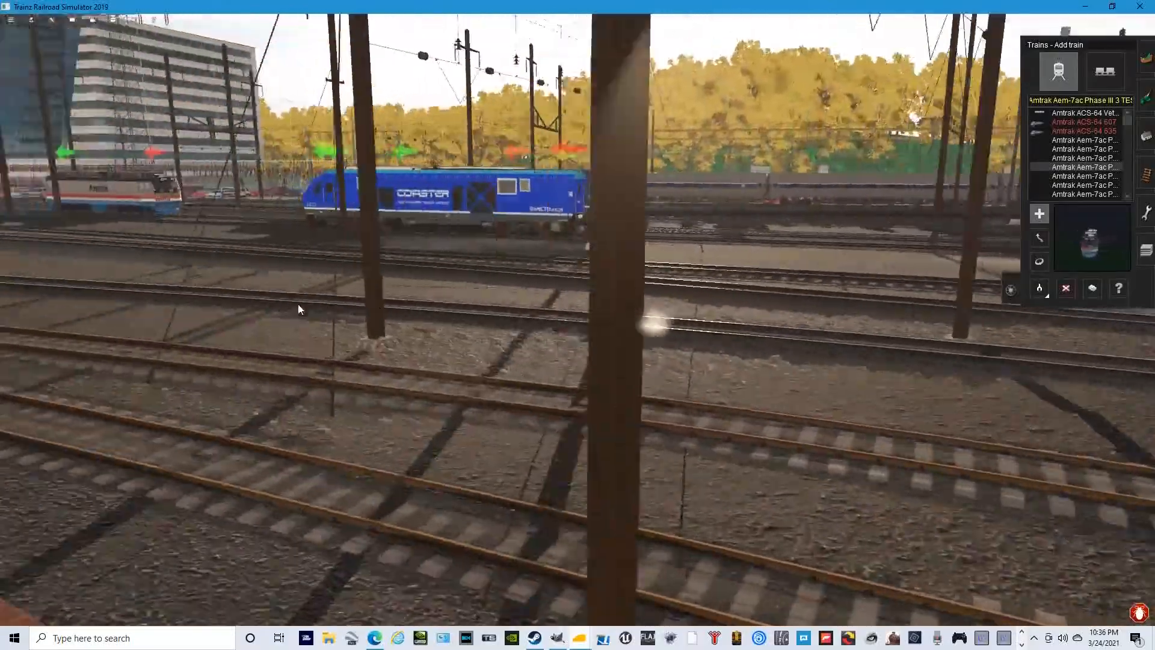
key(Right)
key(Up)
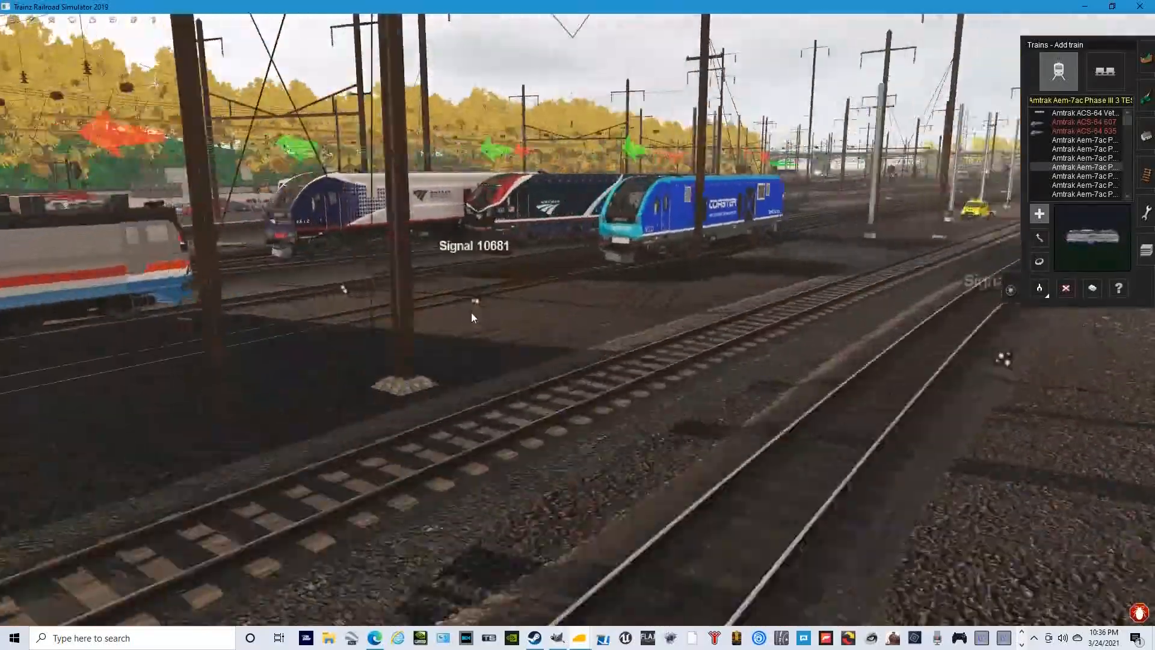
key(Down)
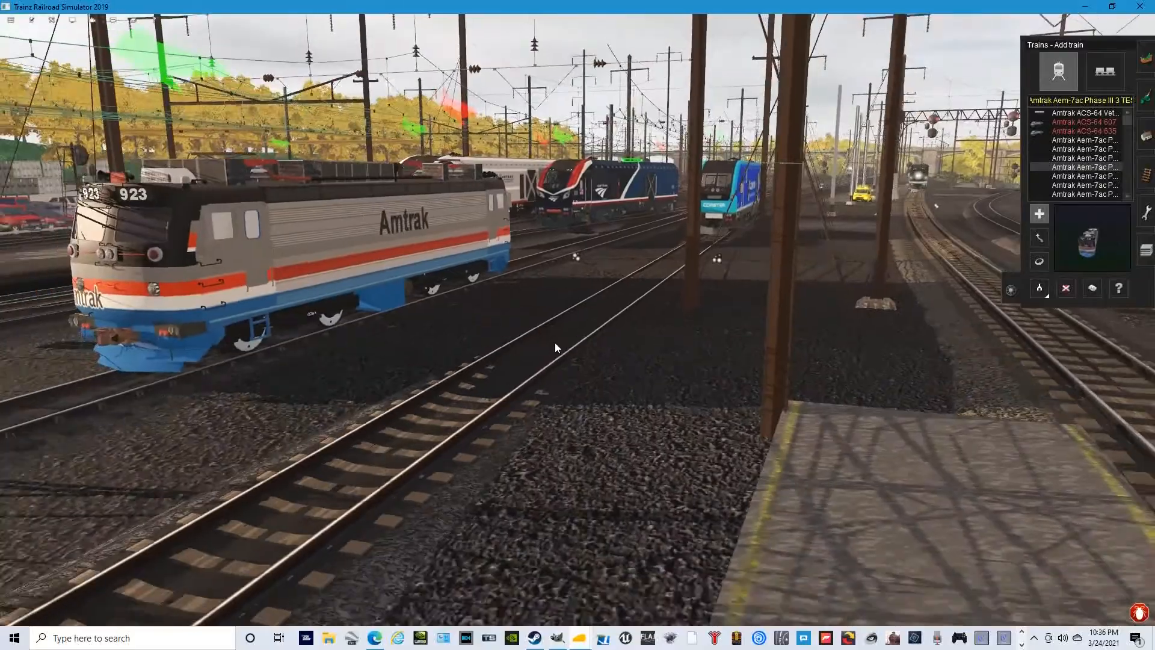
key(Down)
key(Left)
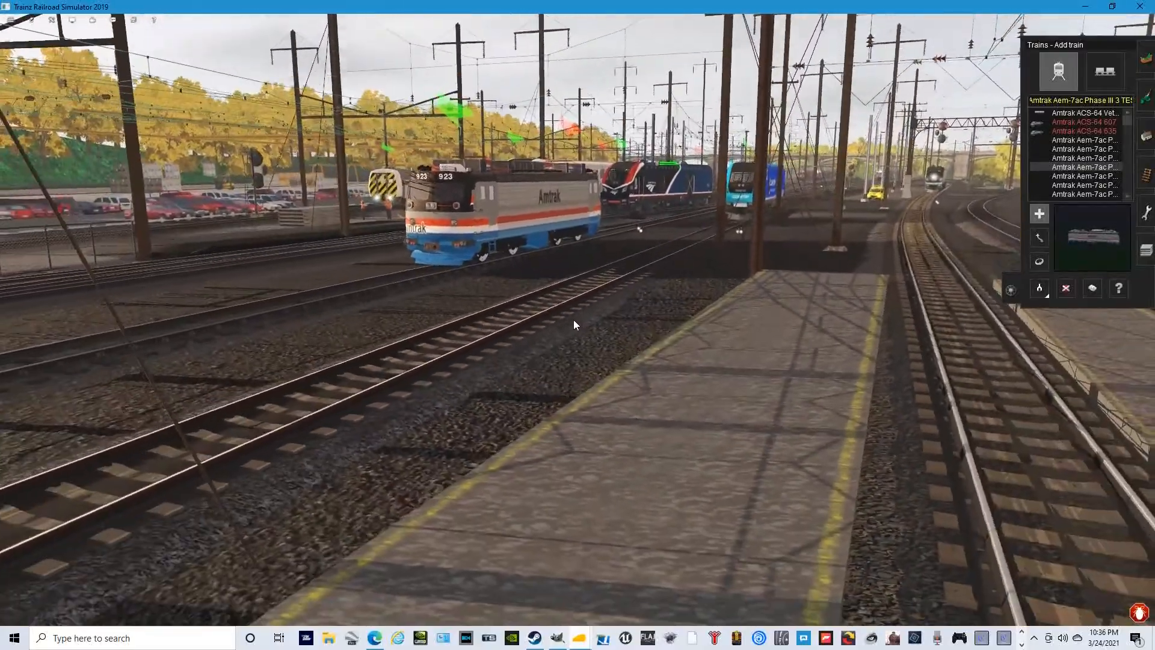
key(Up)
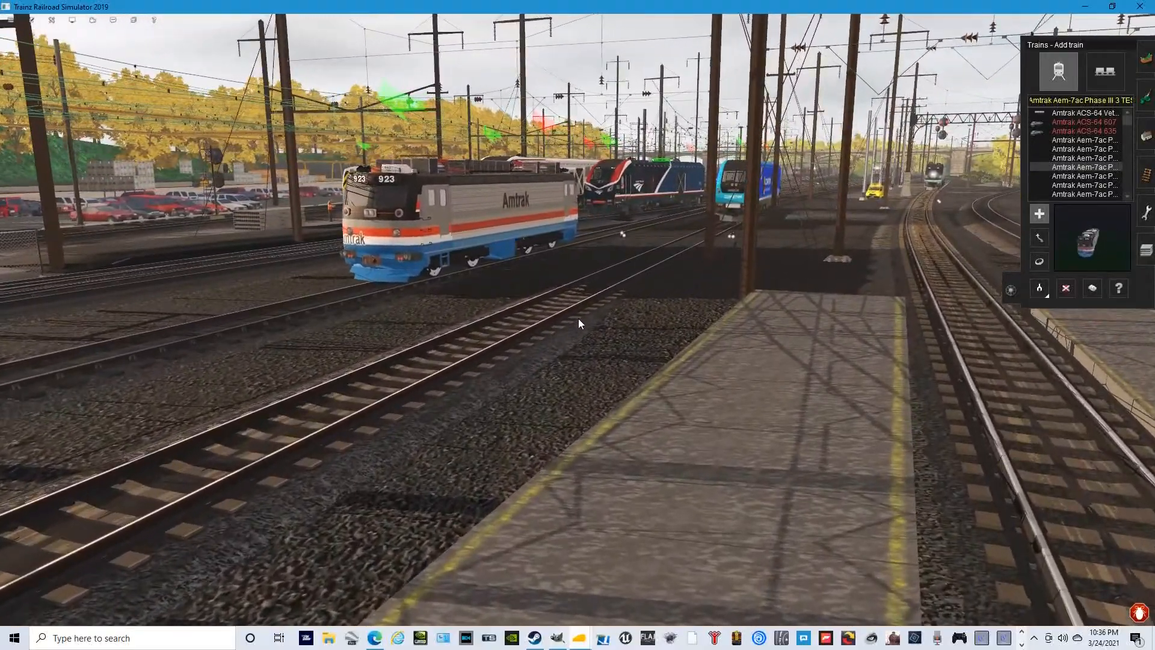
key(Up)
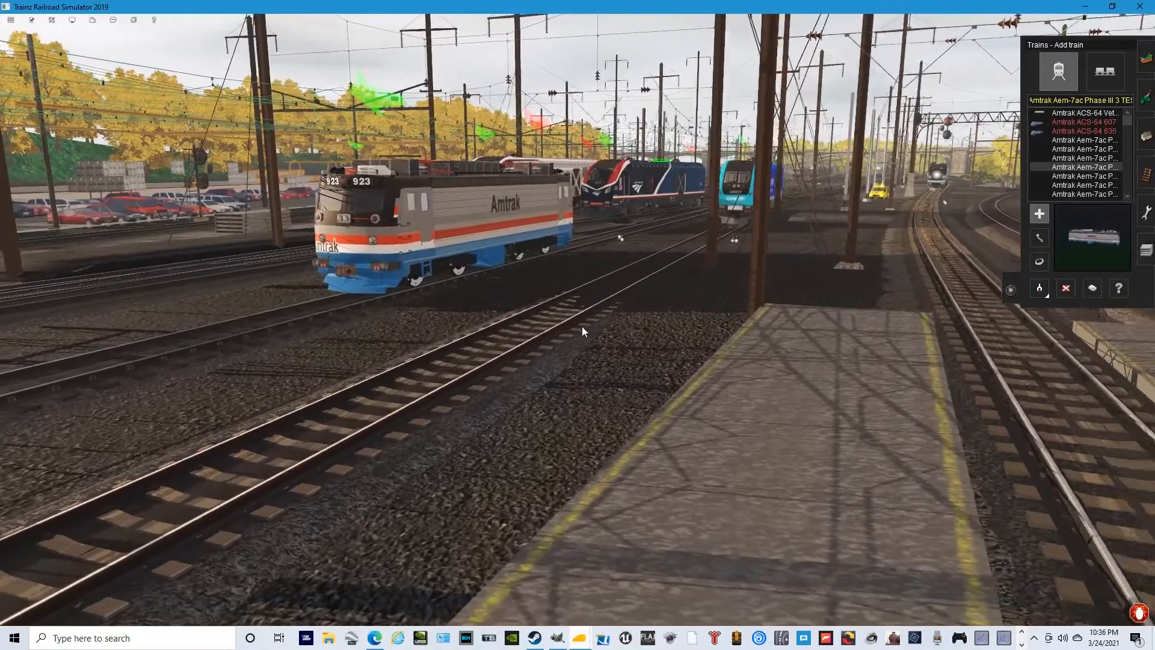
key(Up)
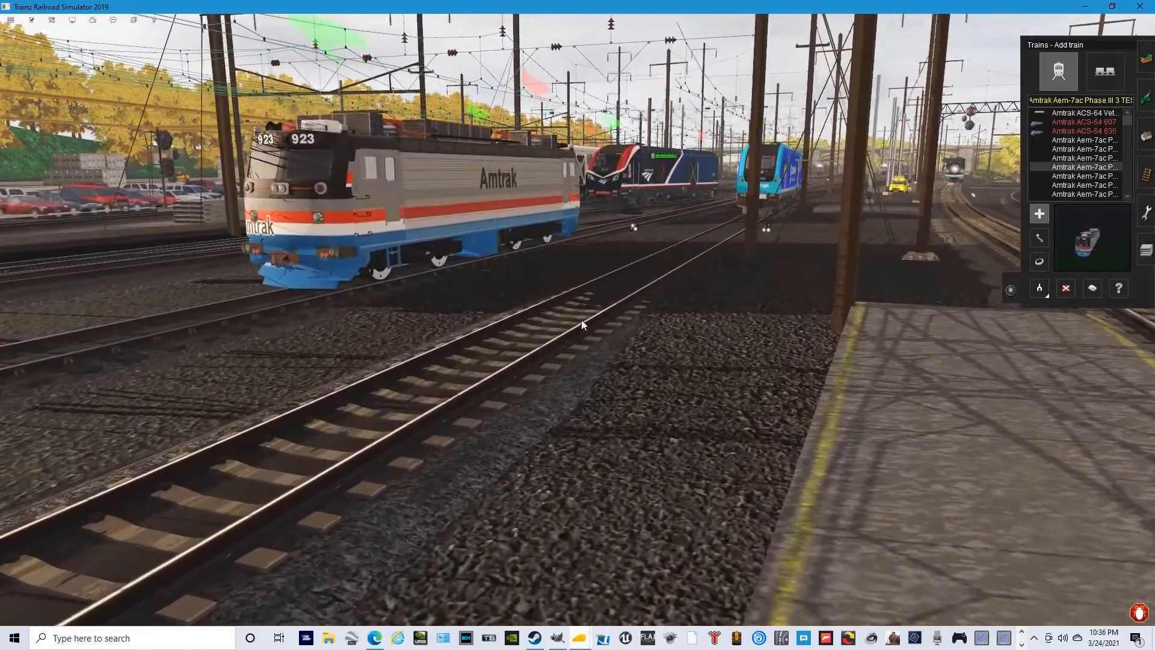
key(Up)
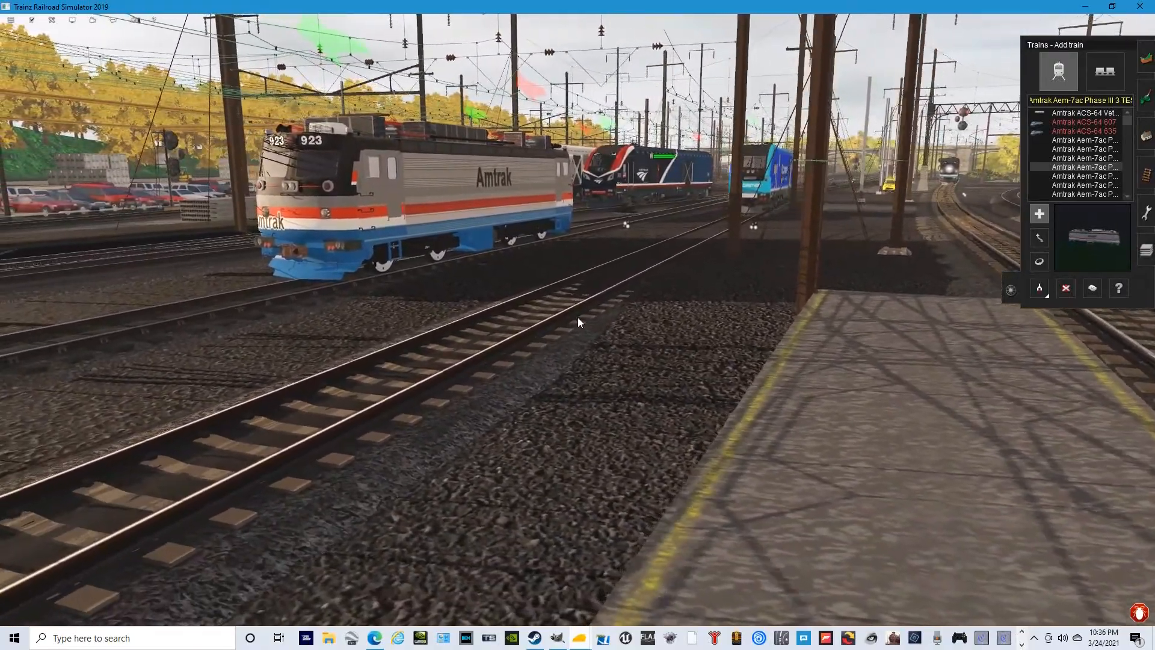
key(Up)
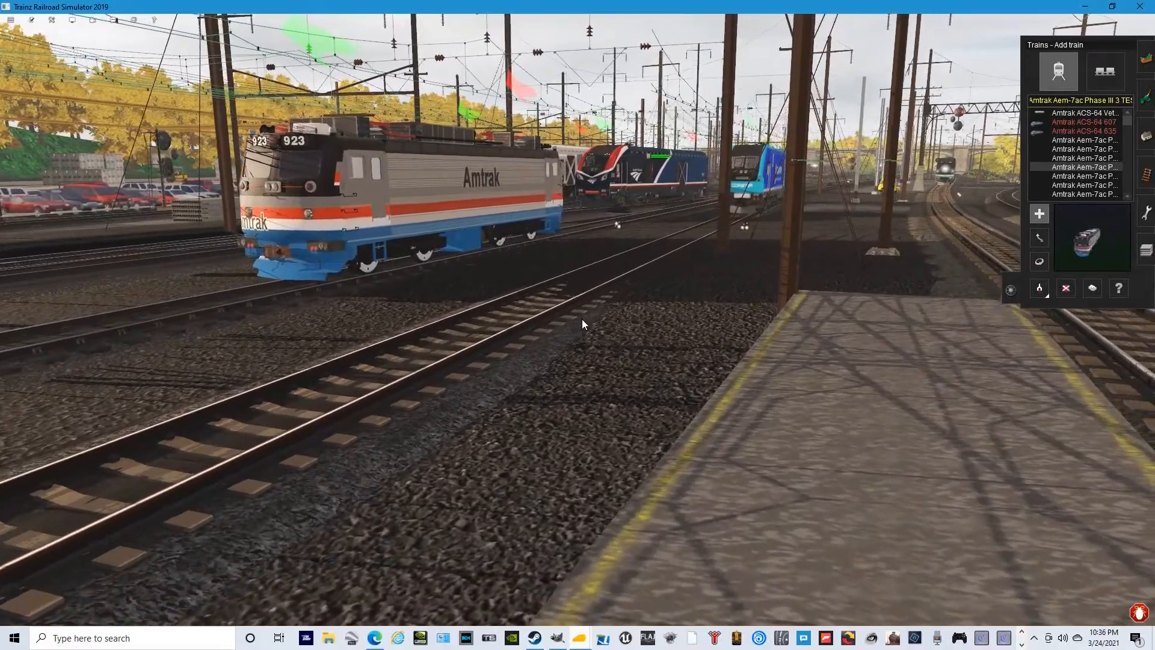
key(Down)
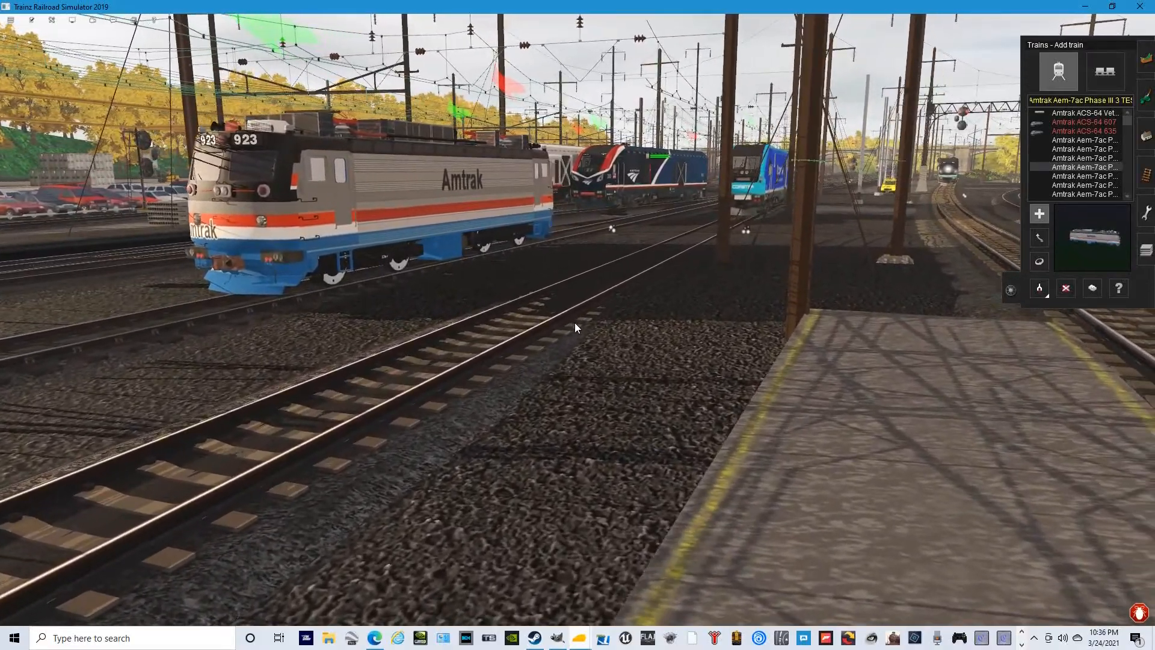
key(Right)
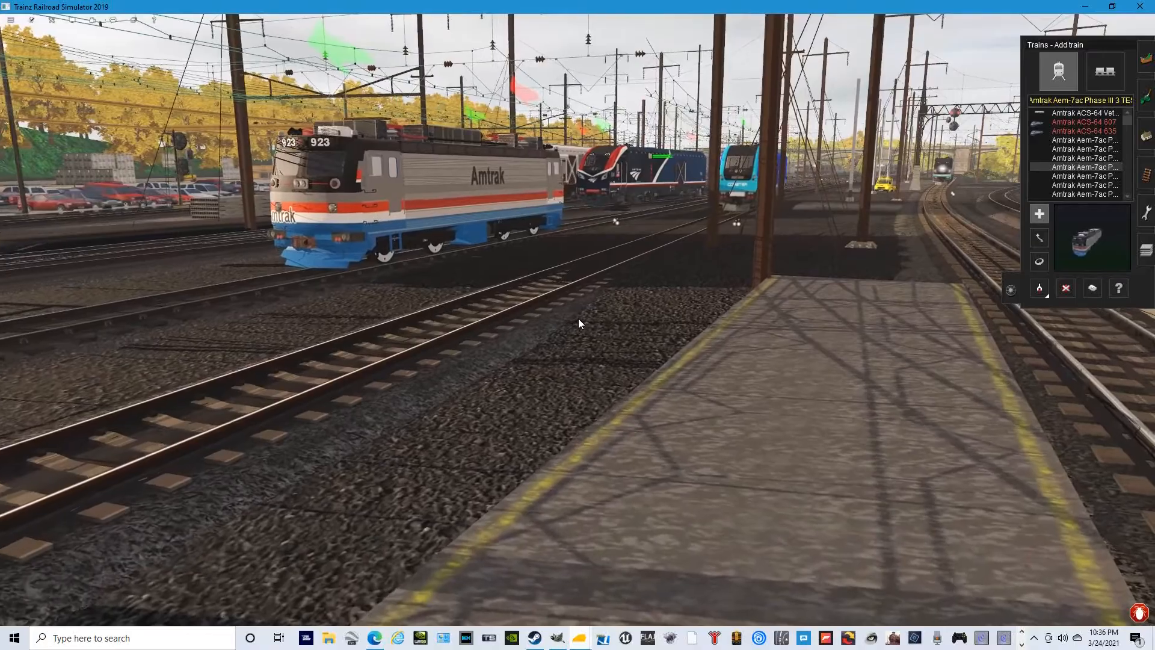
key(Up)
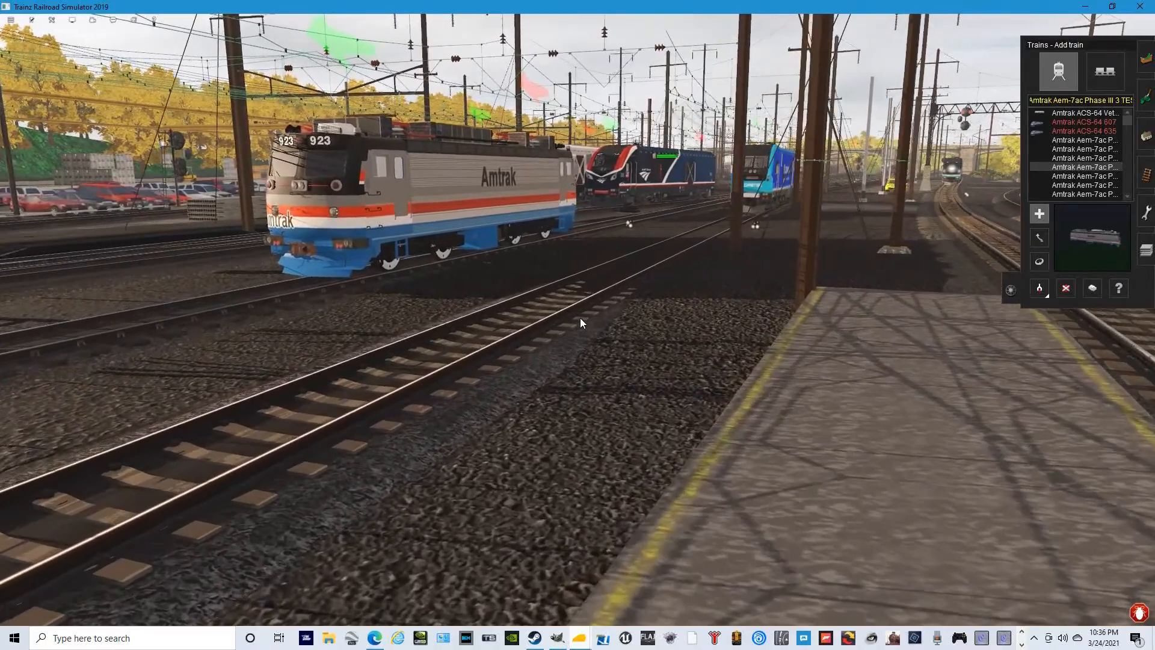
key(Down)
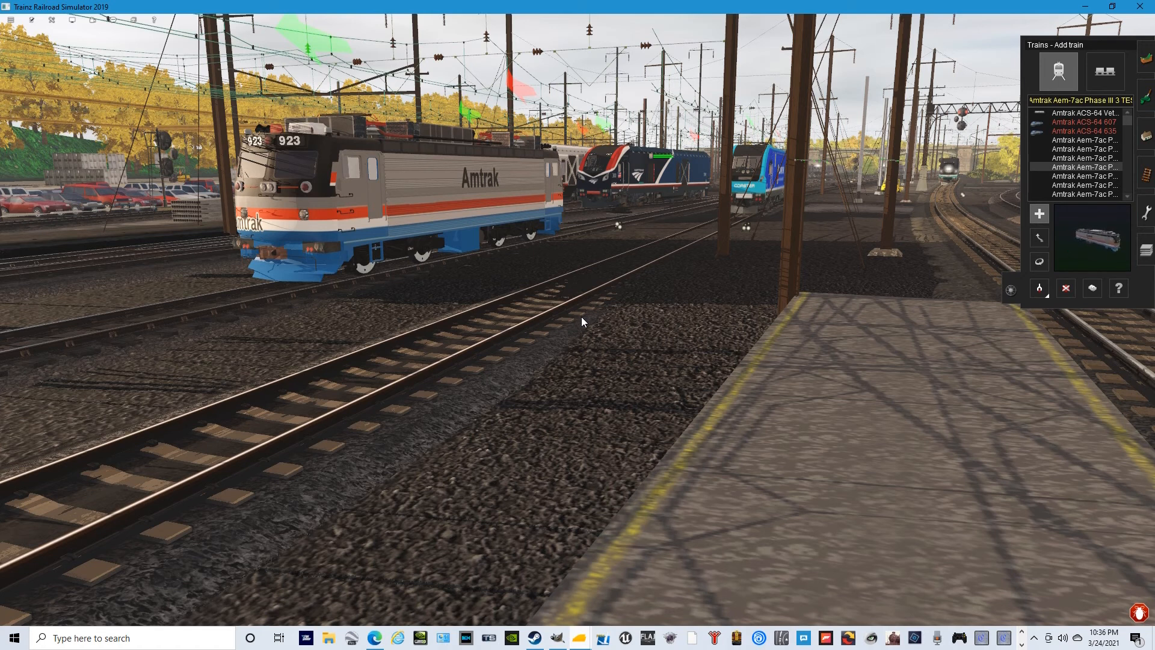
key(w)
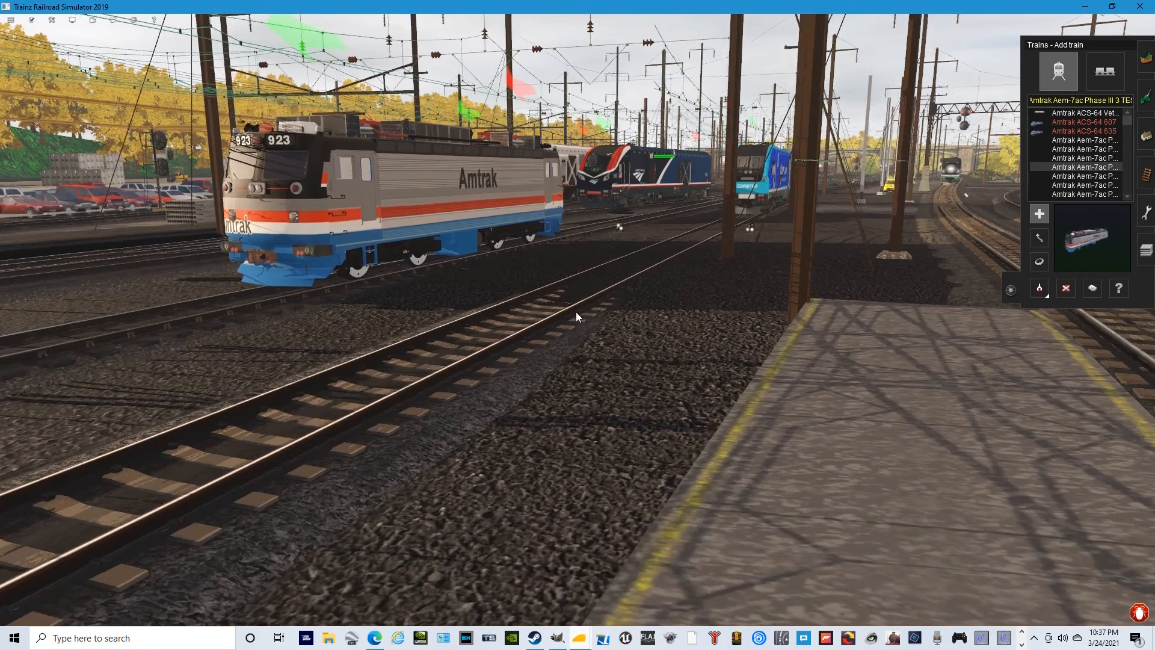
key(s)
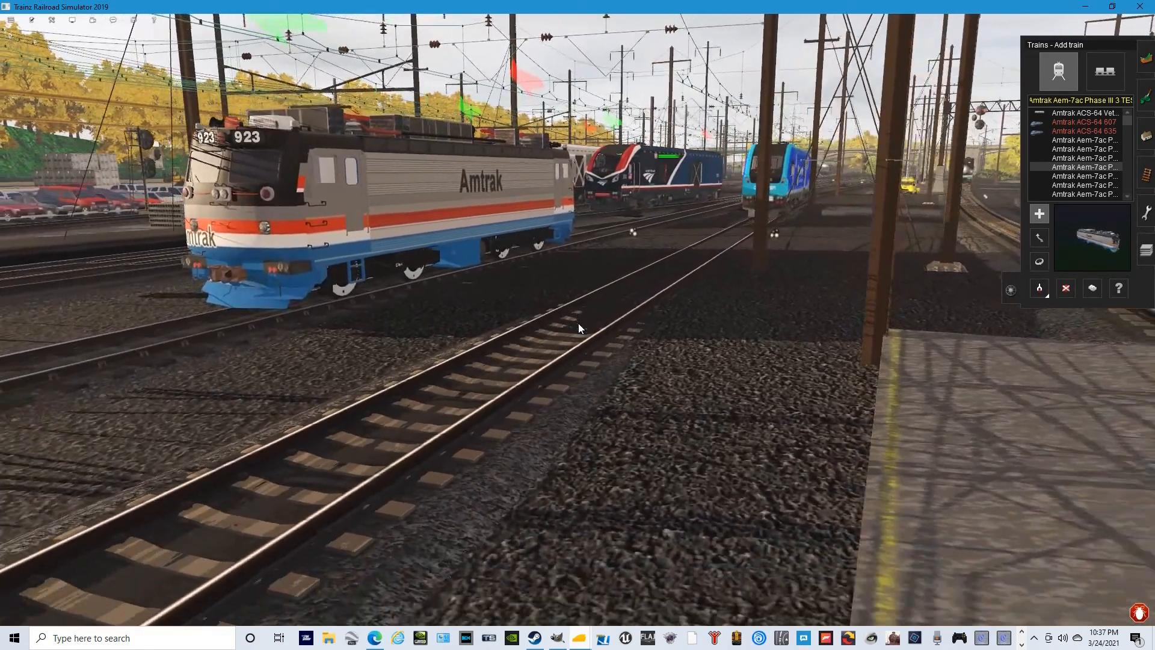